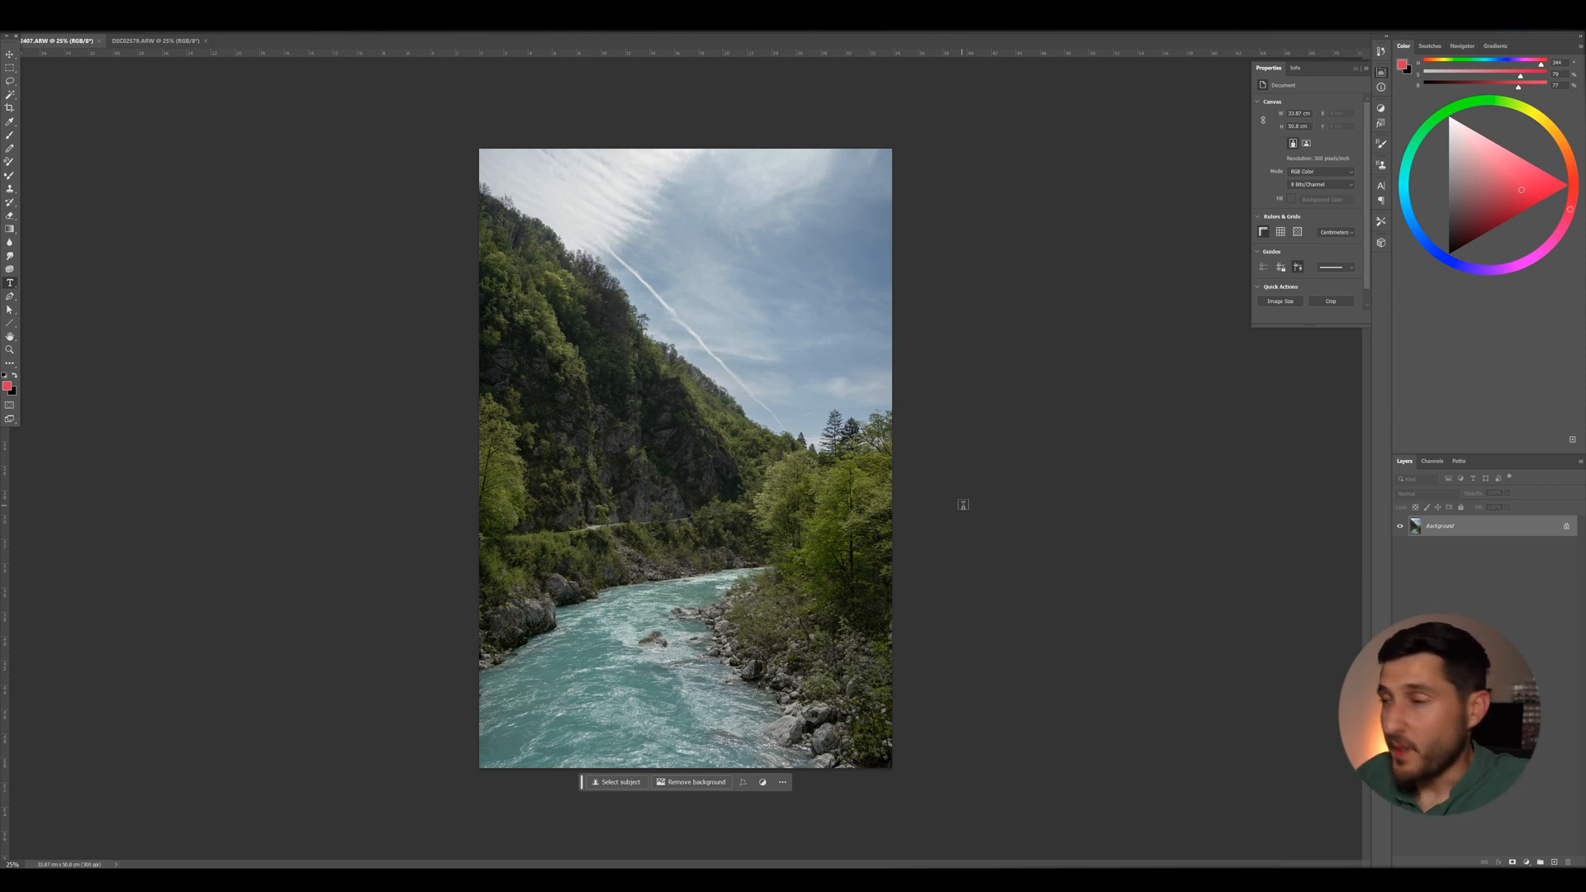
Duplicate the Background layer and lasso the lower sky behind the hillside, including the treeline below it.
click(10, 81)
key(ctrl+j)
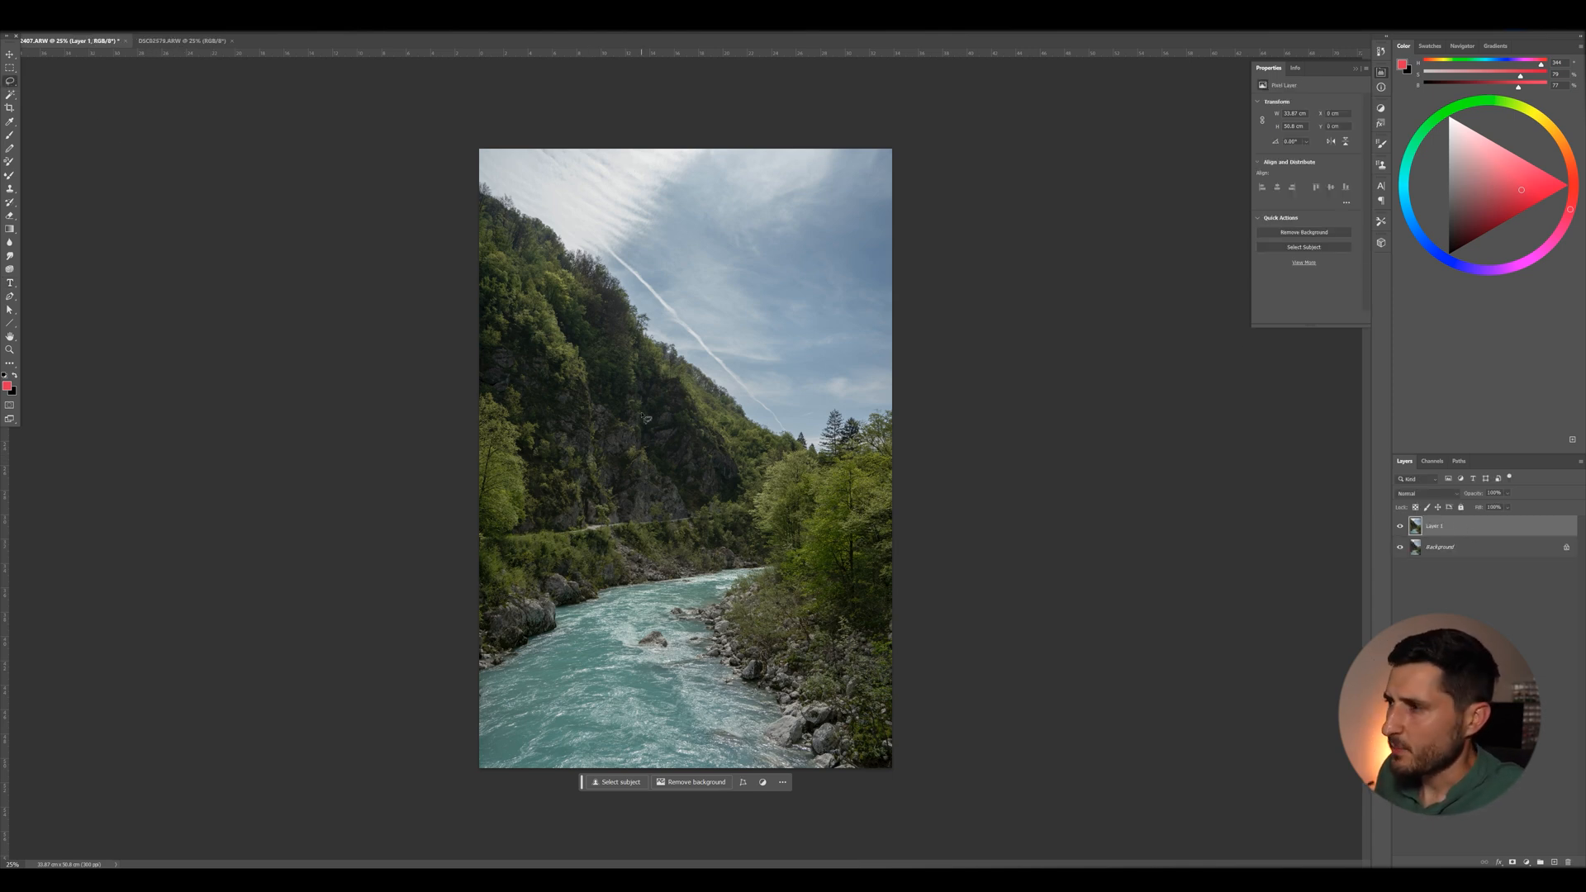
mouse_move(654, 350)
mouse_down()
mouse_move(892, 250)
mouse_move(937, 318)
mouse_move(972, 438)
mouse_move(919, 470)
mouse_move(773, 439)
mouse_move(652, 350)
mouse_up()
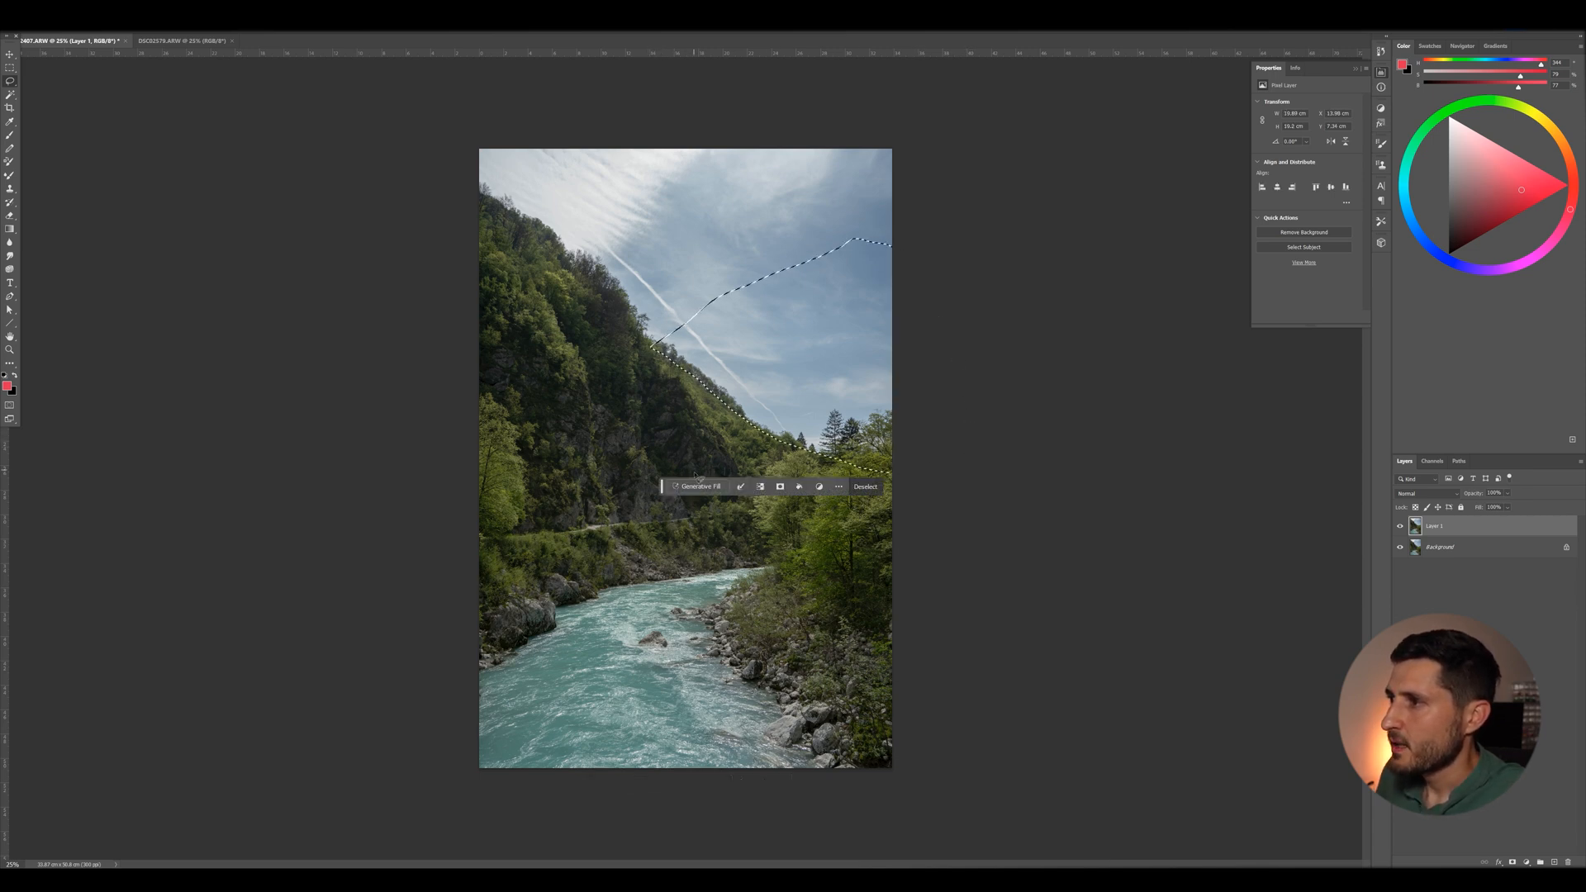
Fill the selected sky area using Generative Fill with the prompt "mountain in background".
click(686, 482)
text(mo)
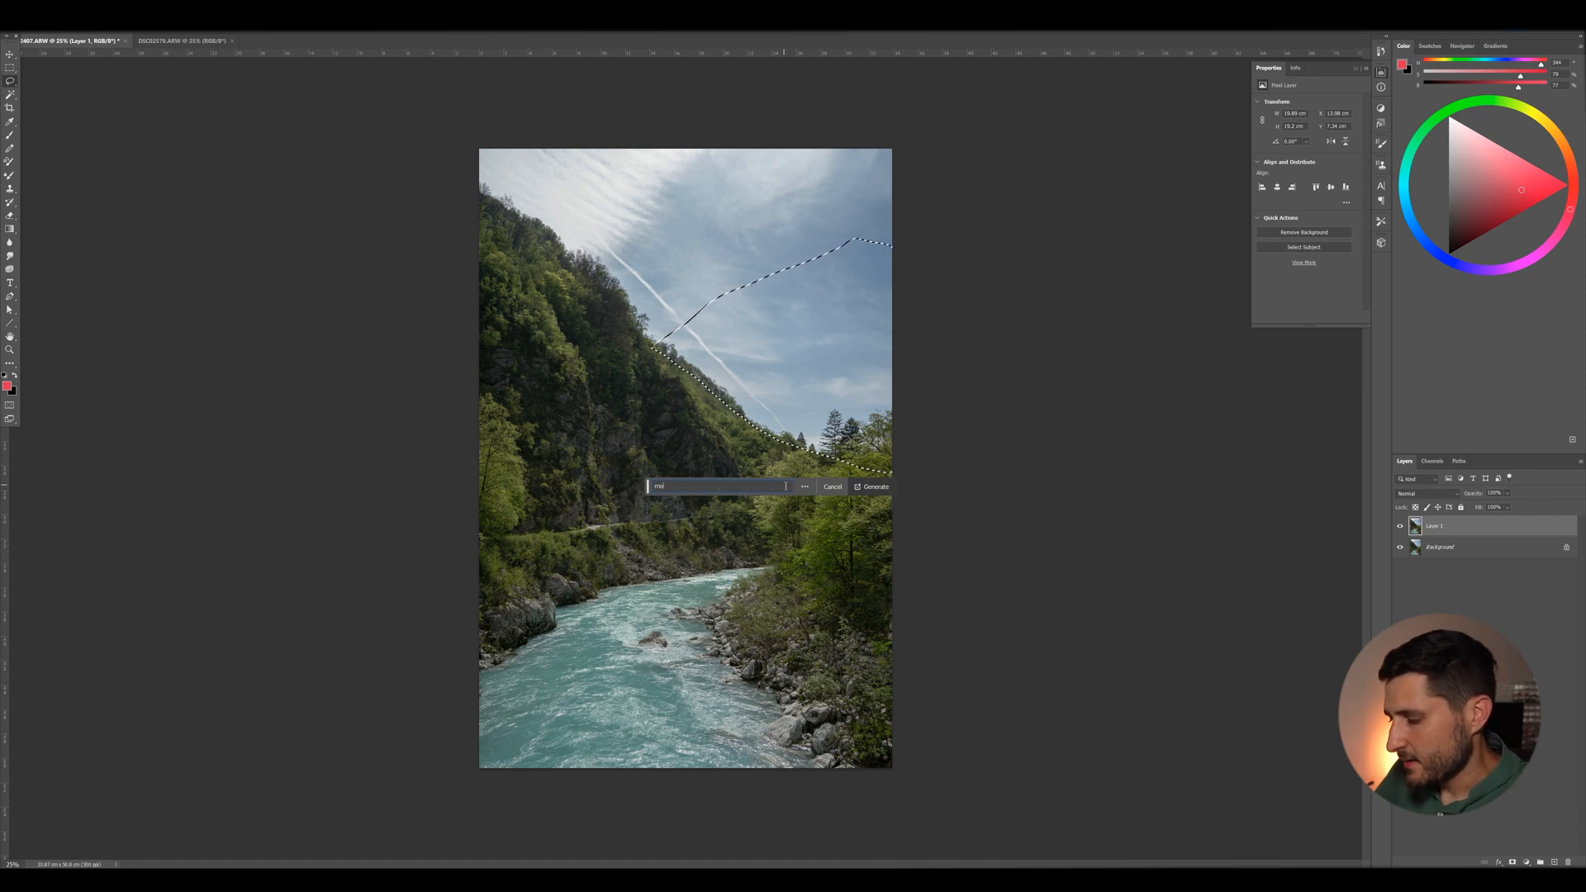
text(untain in background)
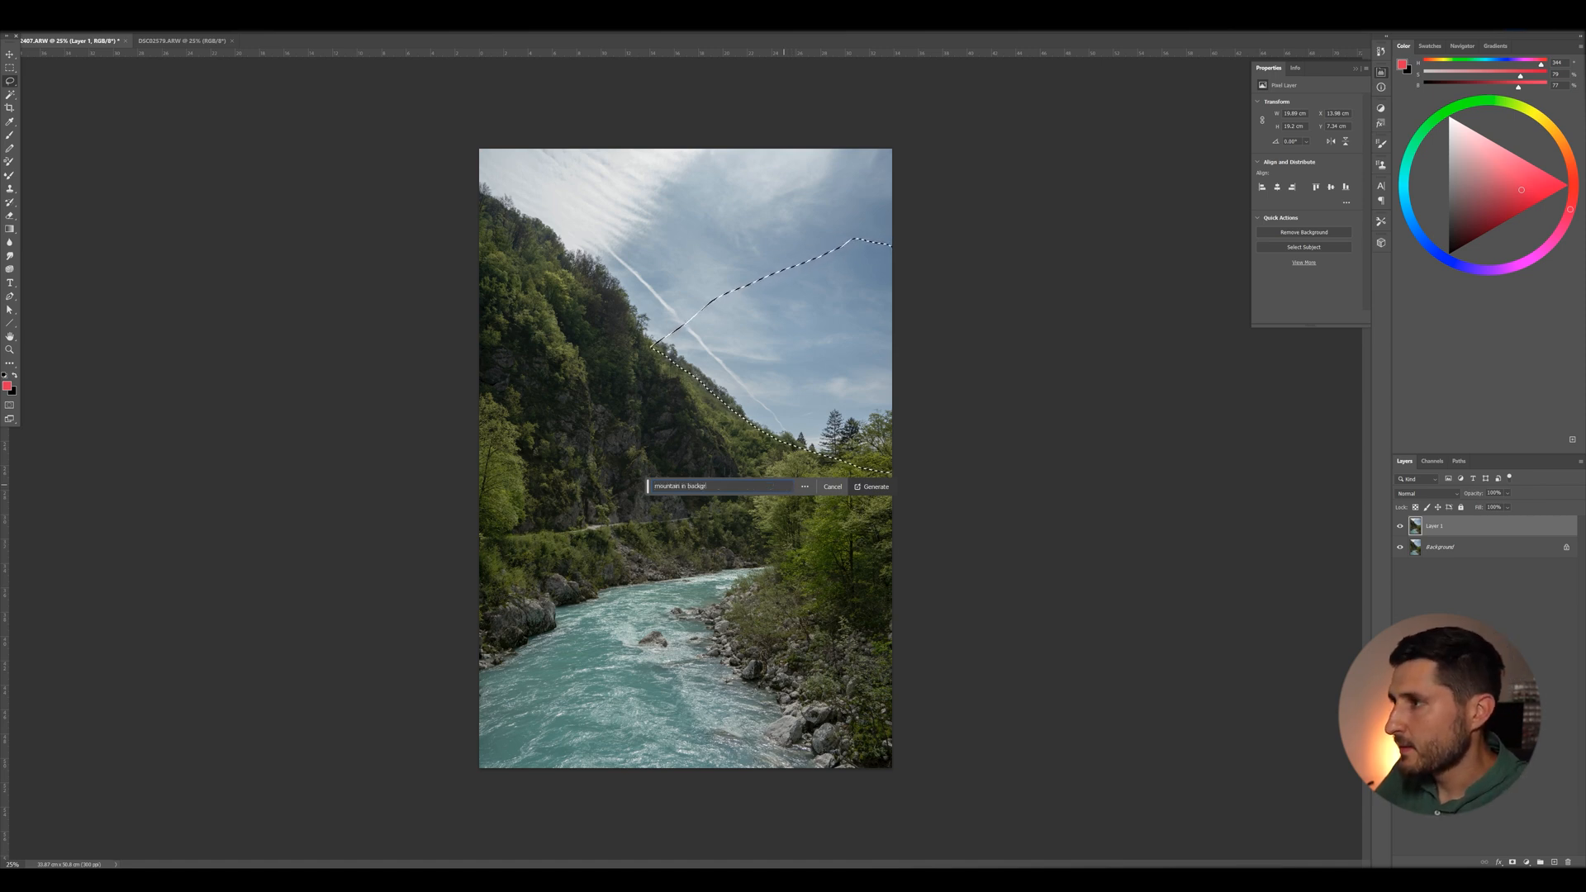
key(Return)
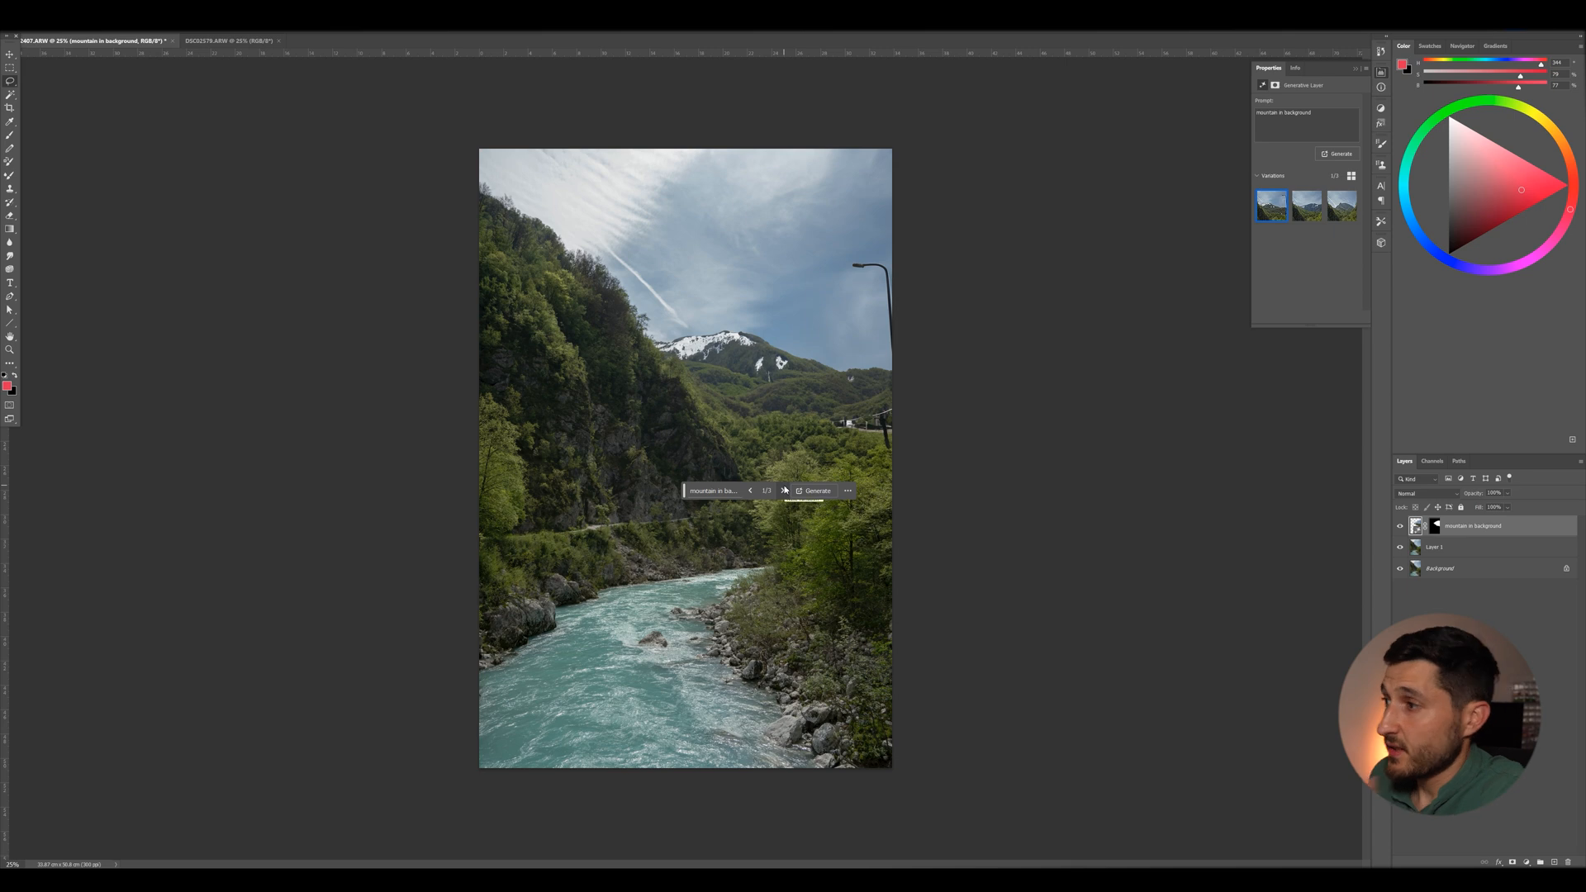
Compare the generated mountain variations and keep the third one.
click(782, 492)
click(783, 492)
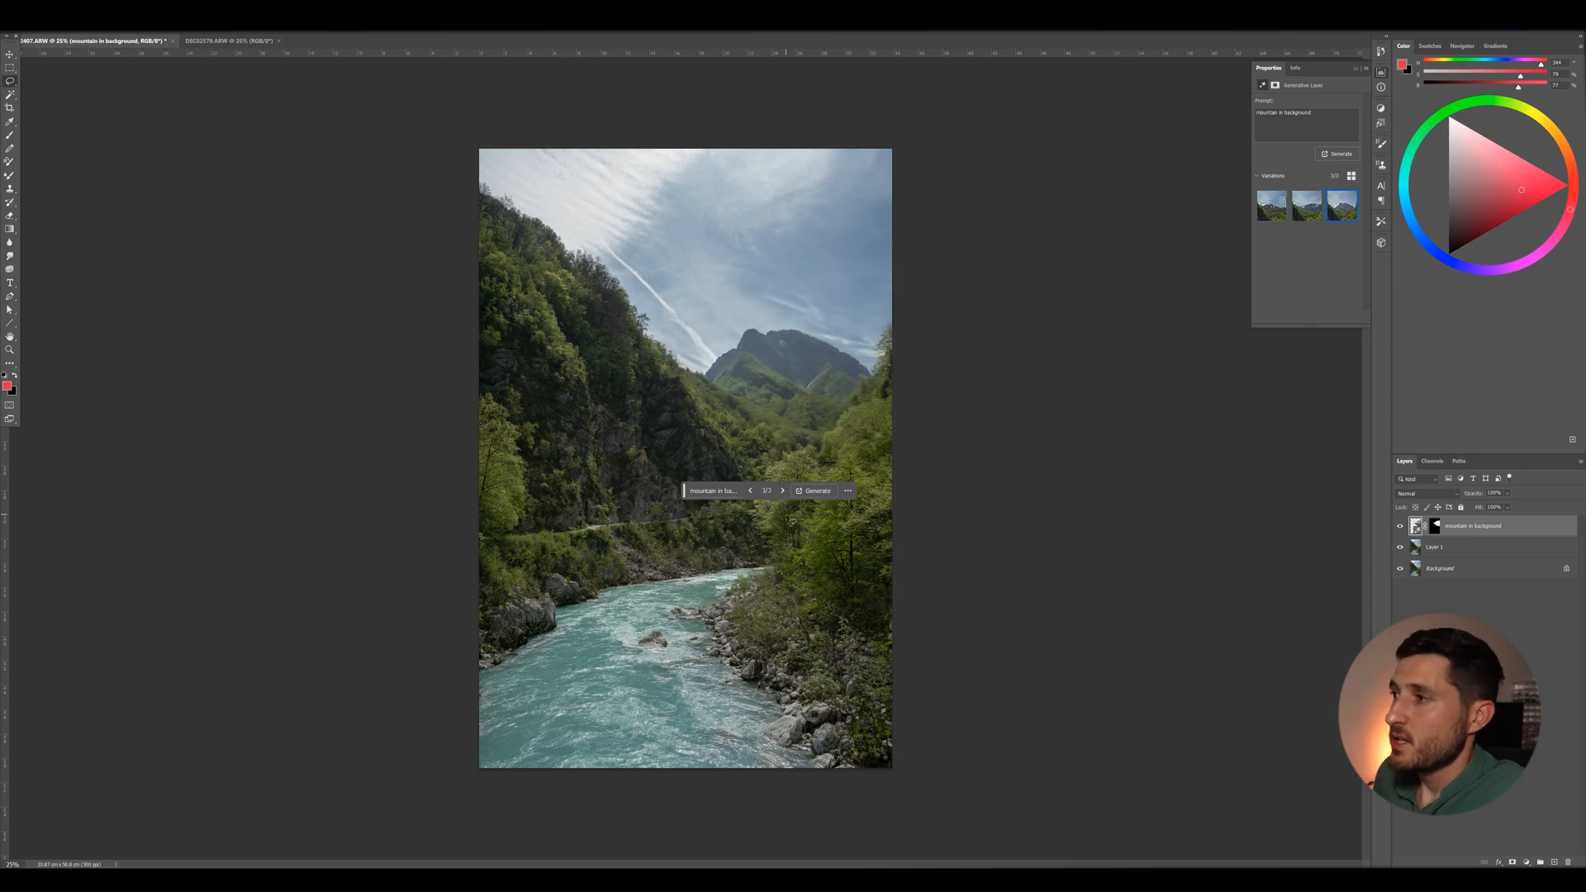
click(751, 492)
click(781, 493)
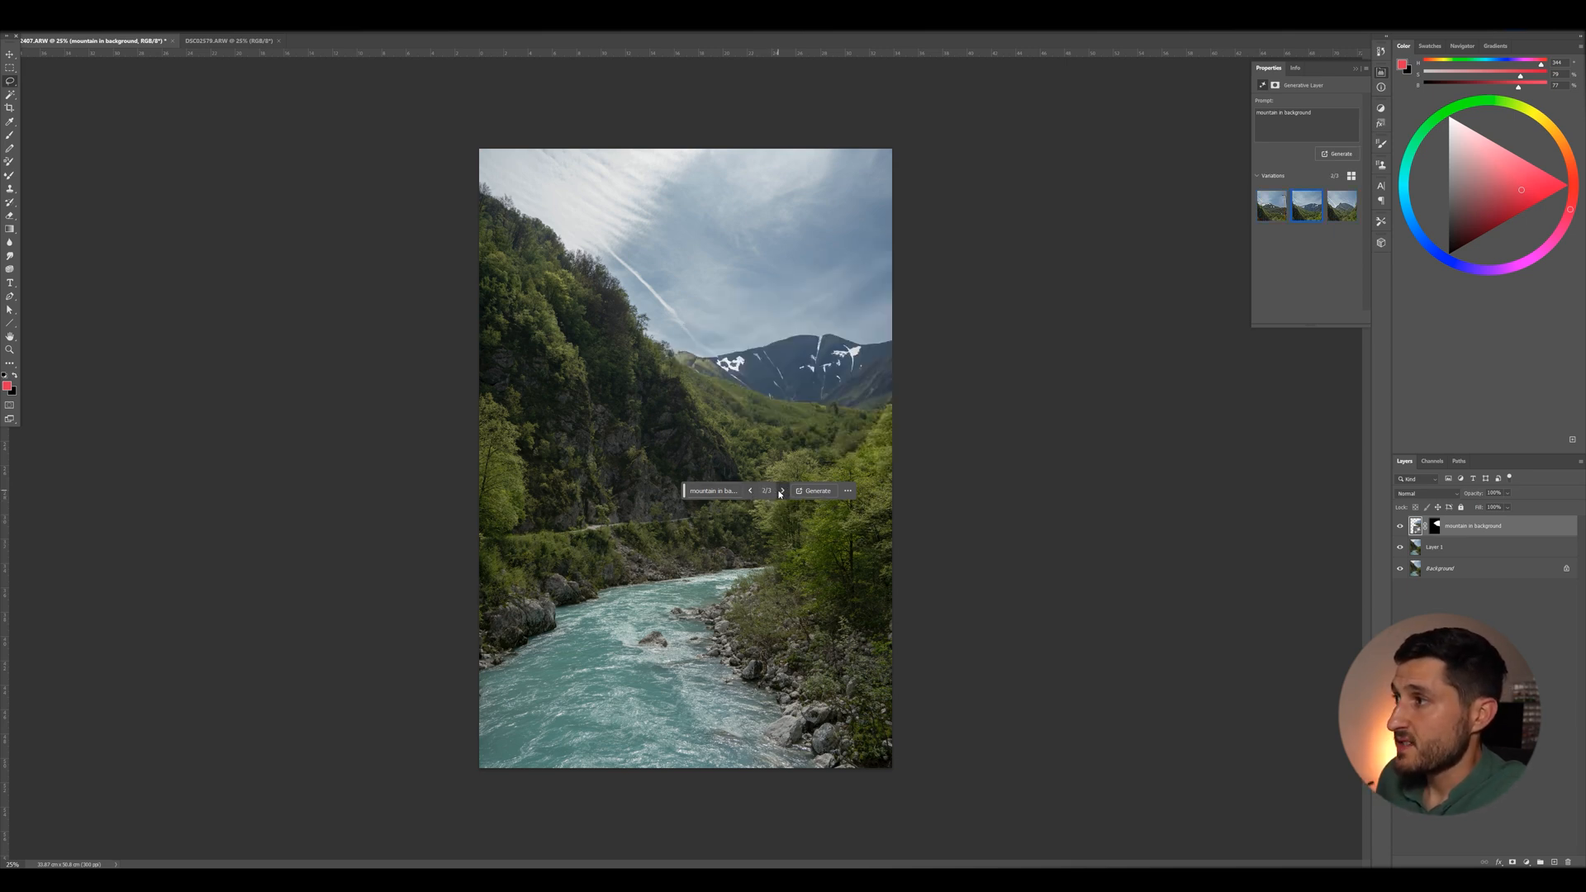
click(751, 492)
click(751, 492)
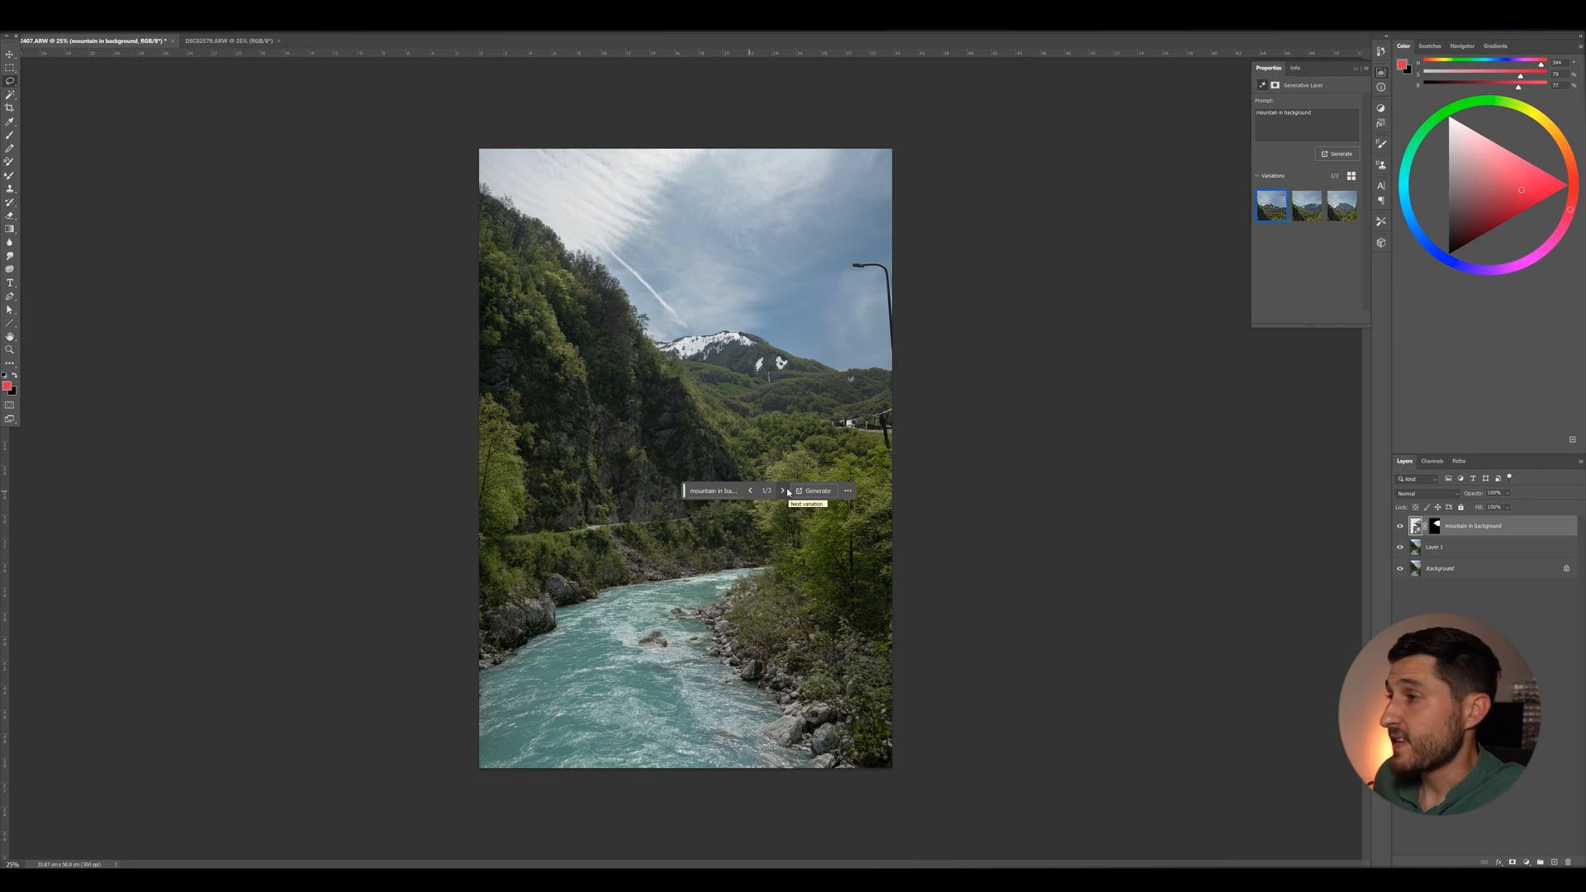
click(785, 492)
click(786, 491)
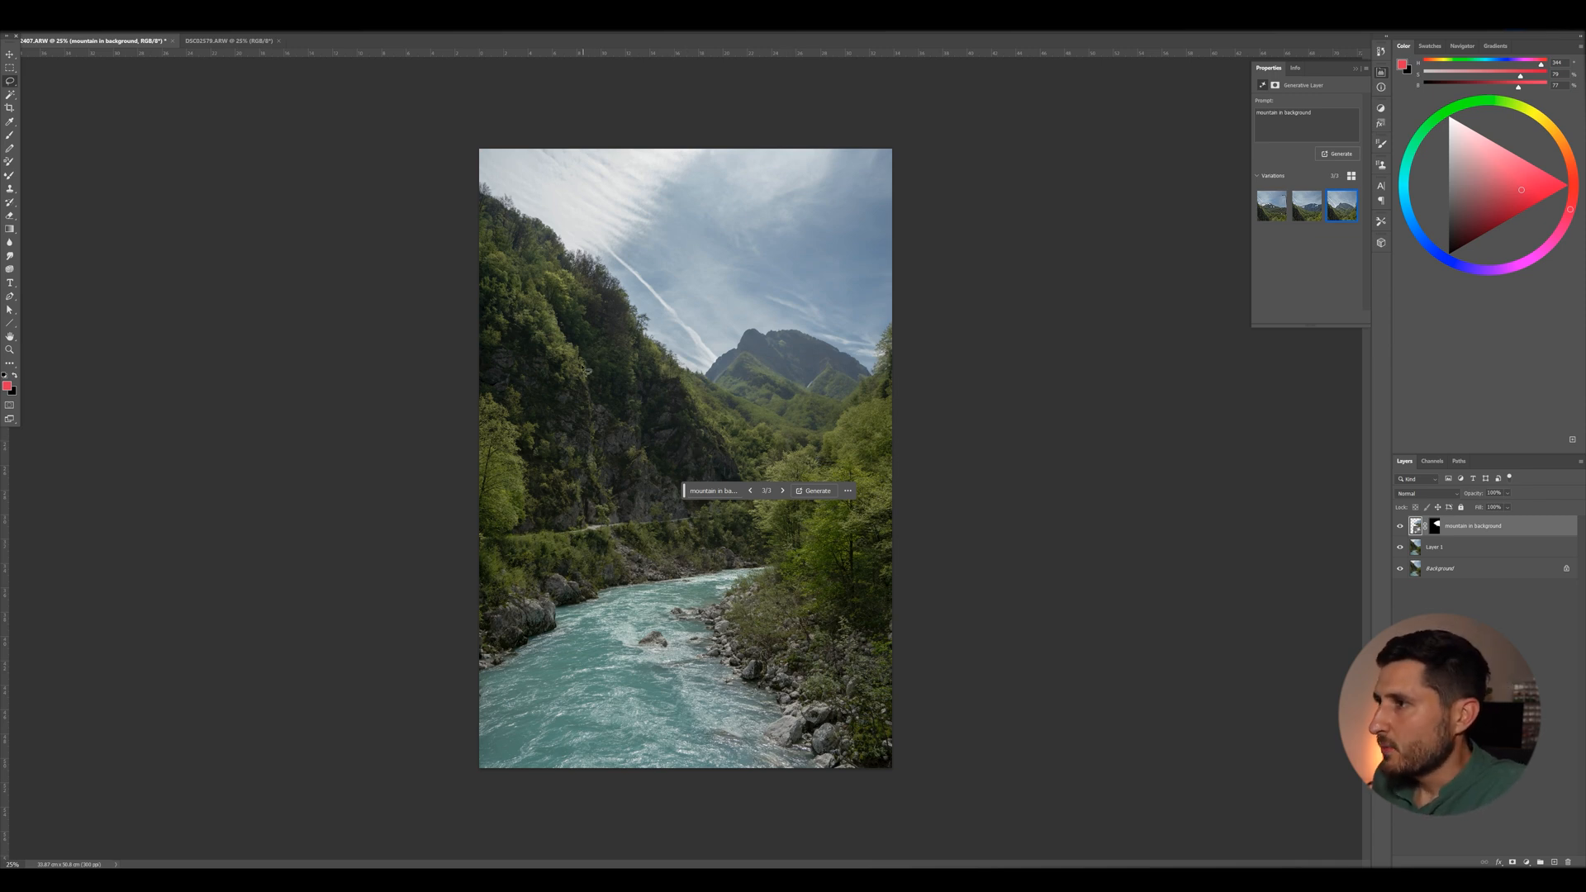
Lasso a narrow strip down the hillside to the river and fill it using Generative Fill with the prompt "waterfall".
mouse_move(546, 301)
mouse_down()
mouse_move(583, 365)
mouse_move(632, 589)
mouse_move(669, 595)
mouse_move(673, 538)
mouse_move(635, 459)
mouse_move(624, 382)
mouse_move(576, 301)
mouse_up()
click(549, 615)
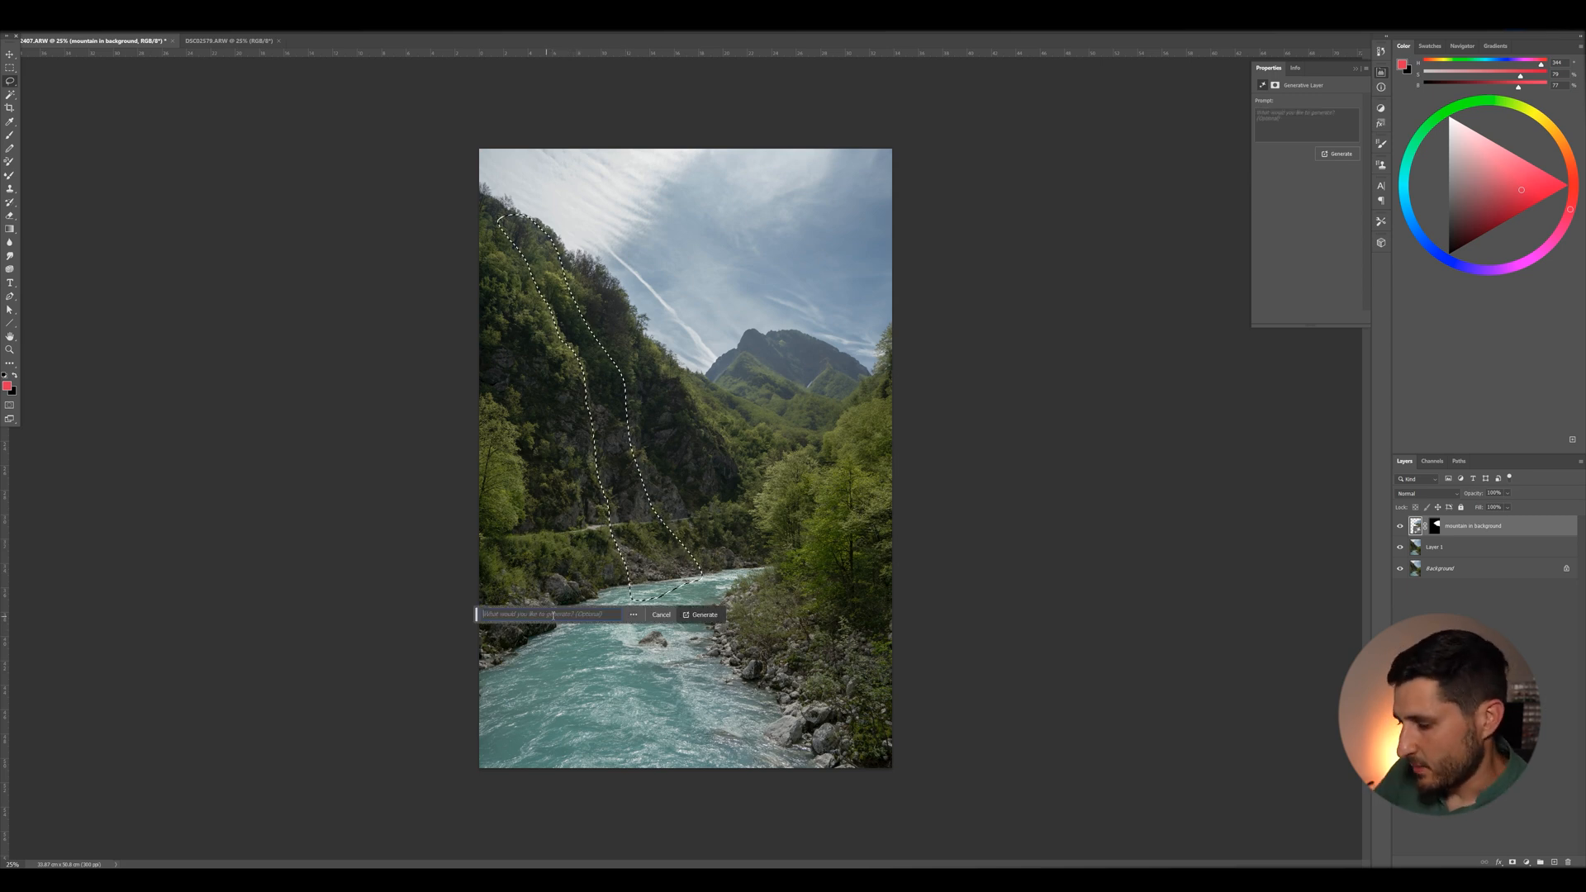
text(waterfall)
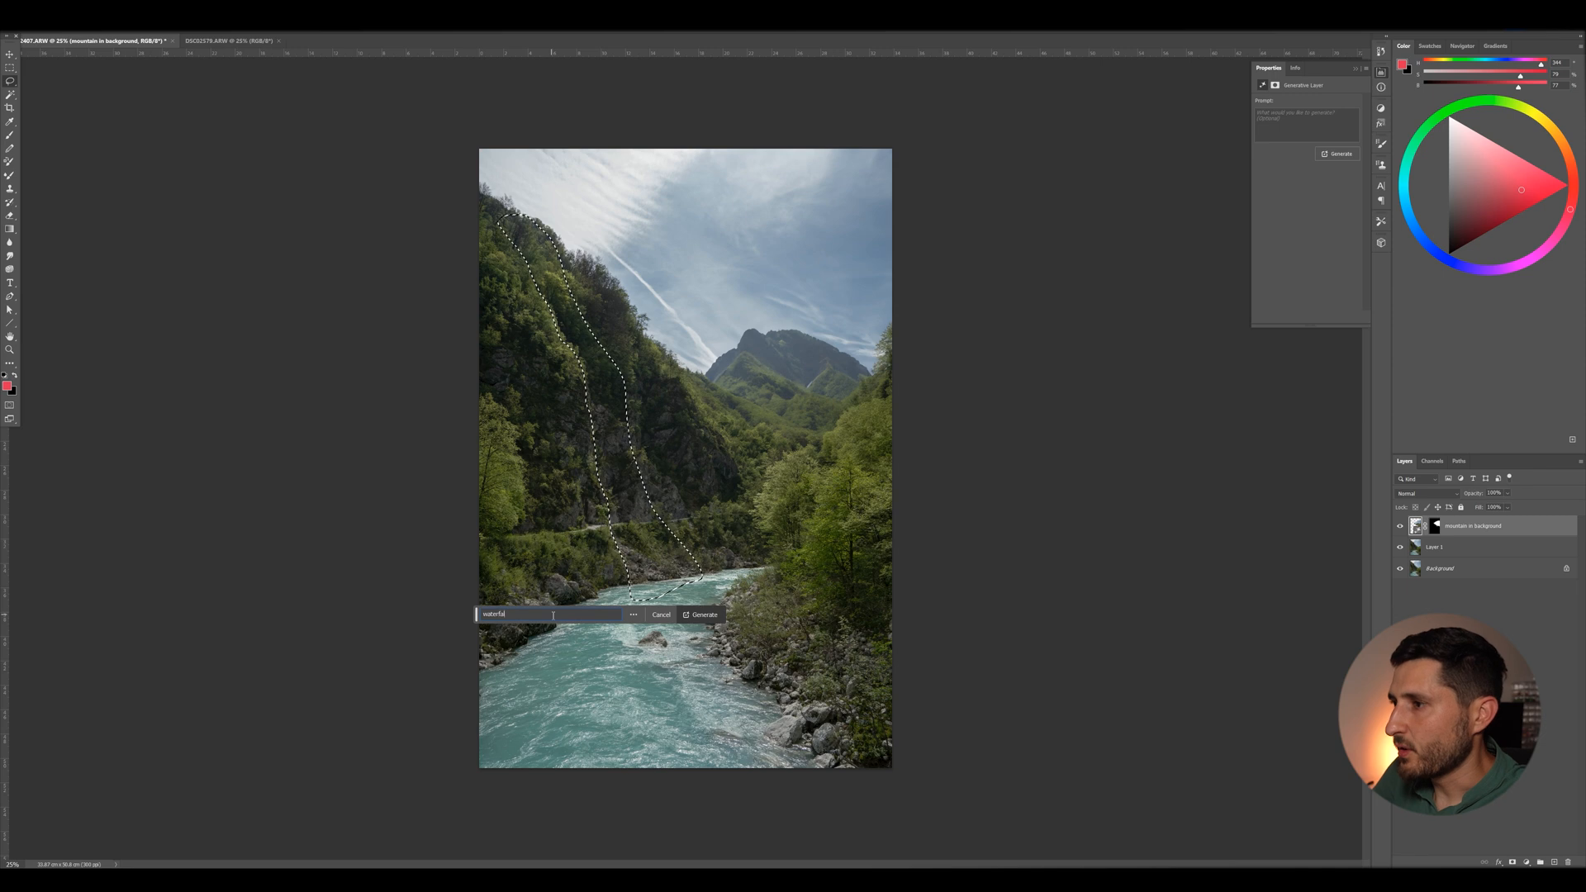
key(Return)
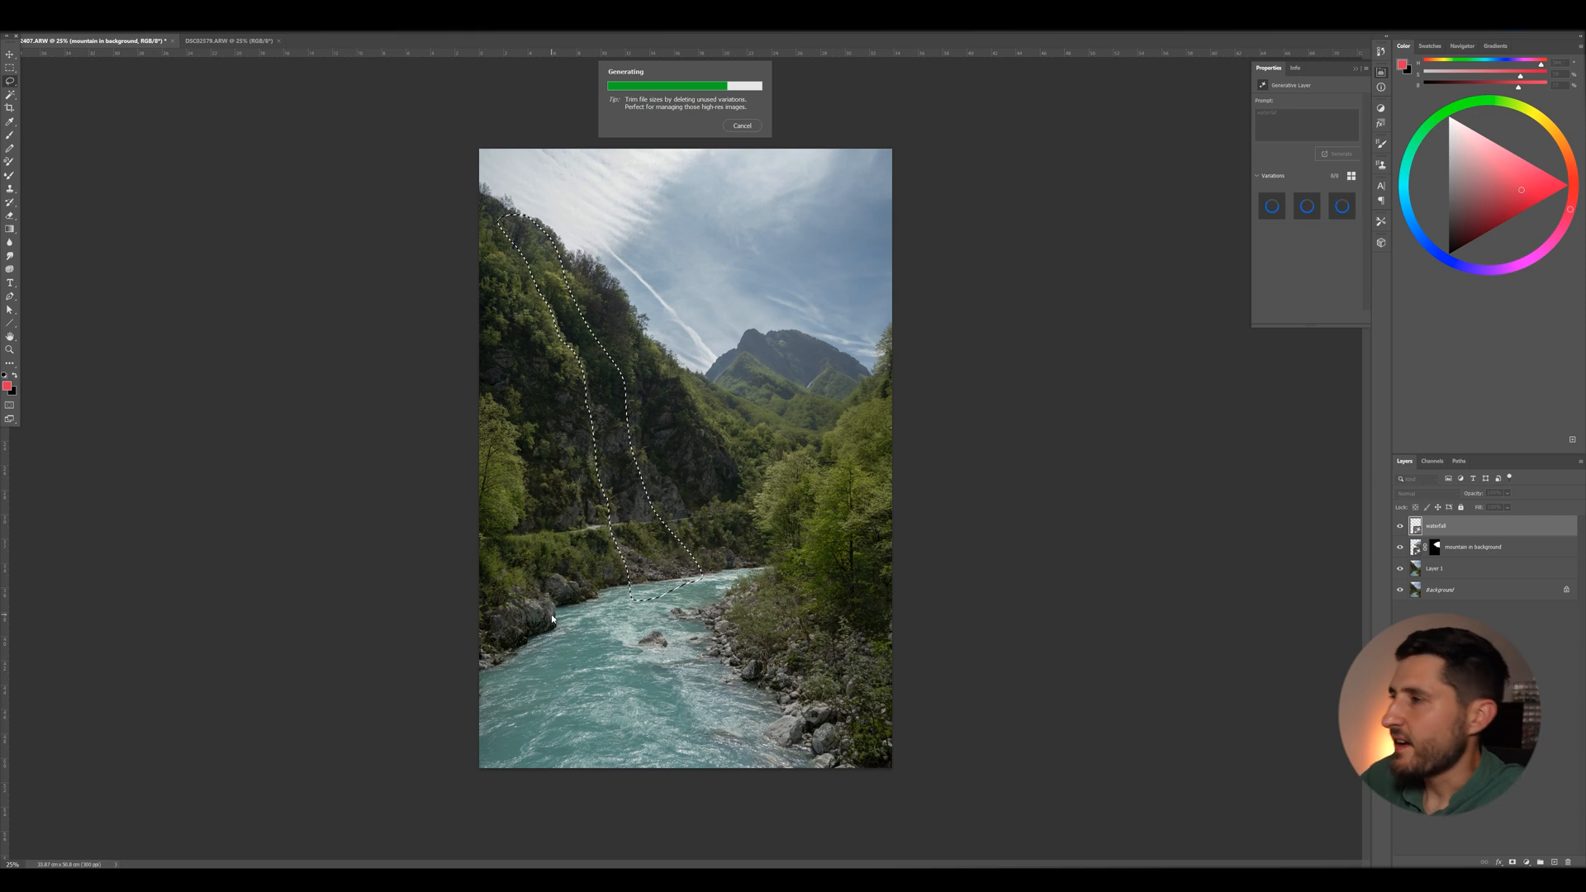
click(613, 619)
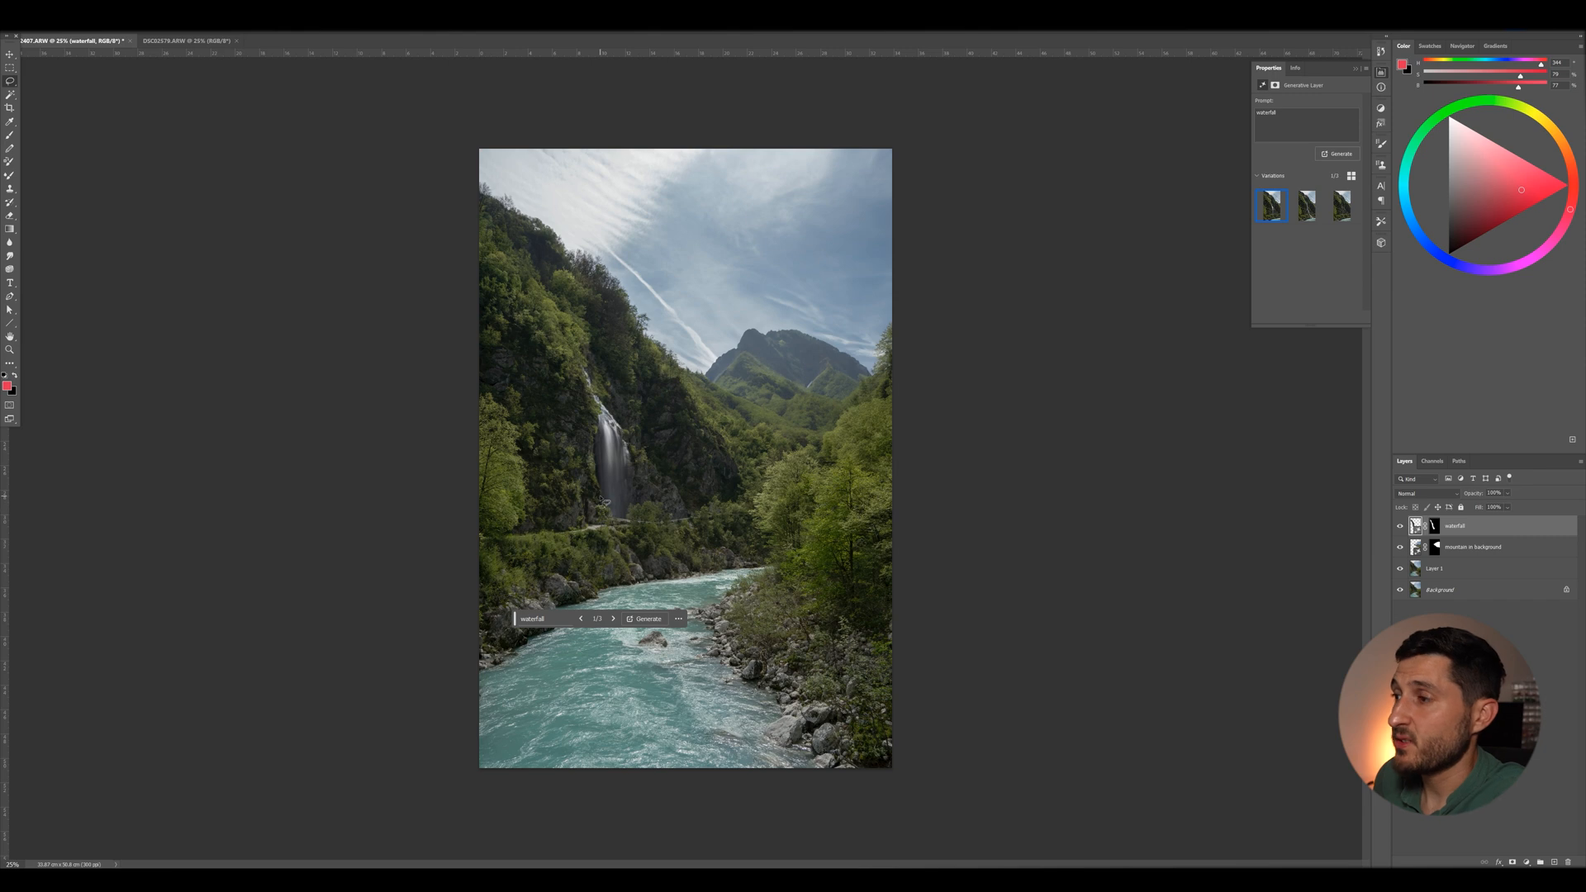
Lasso around the waterfall down to the river, generate "waterfall" again and keep the first variation.
mouse_move(578, 366)
mouse_down()
mouse_move(616, 607)
mouse_move(655, 541)
mouse_move(630, 432)
mouse_move(581, 365)
mouse_up()
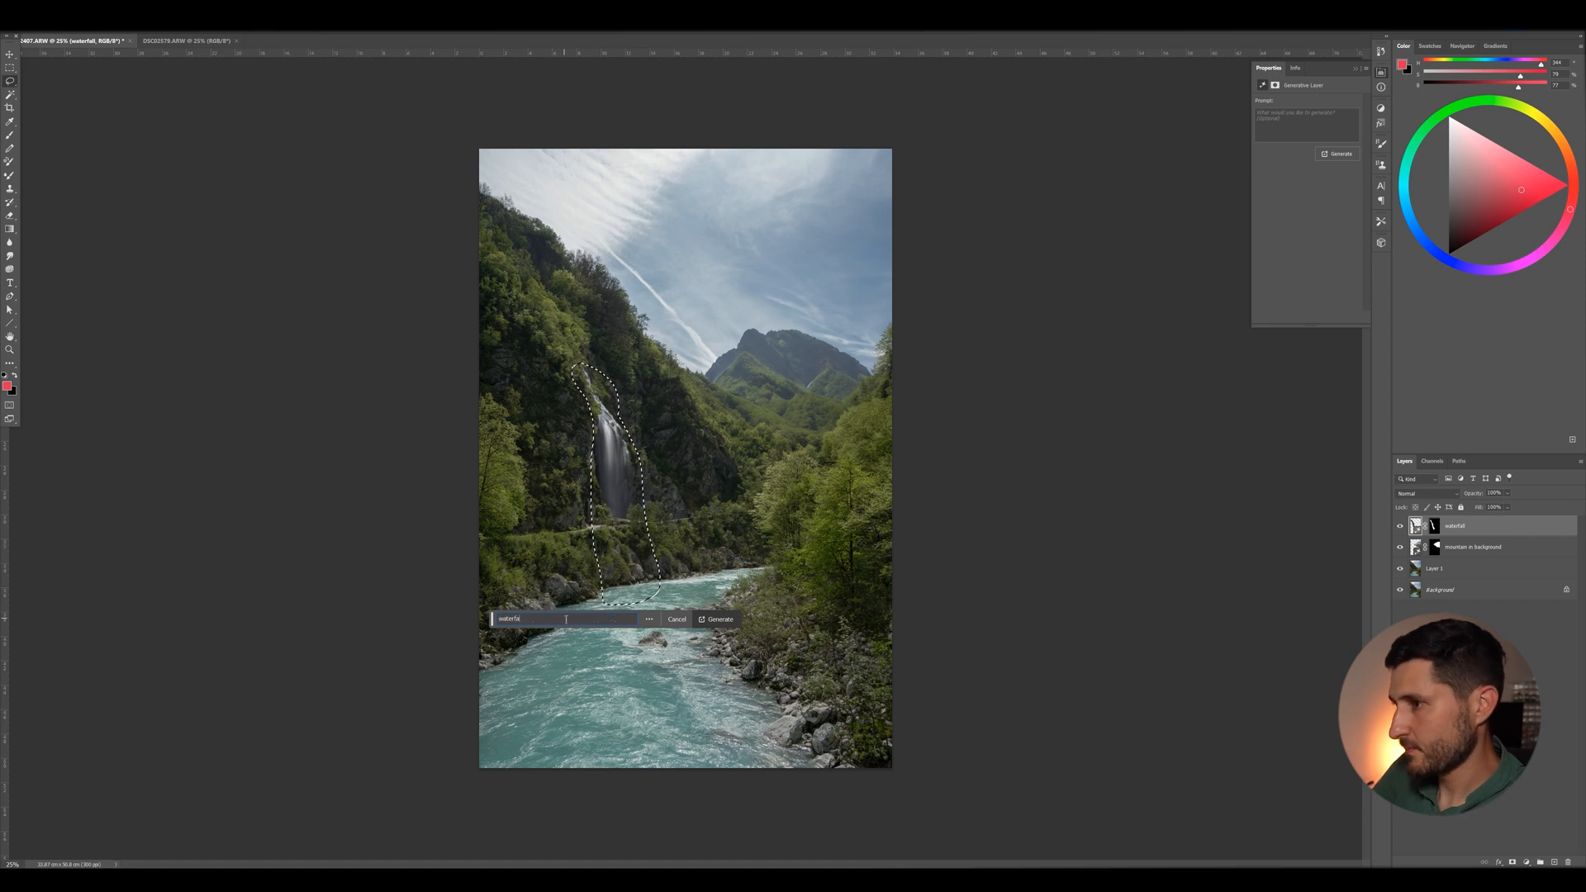
key(Return)
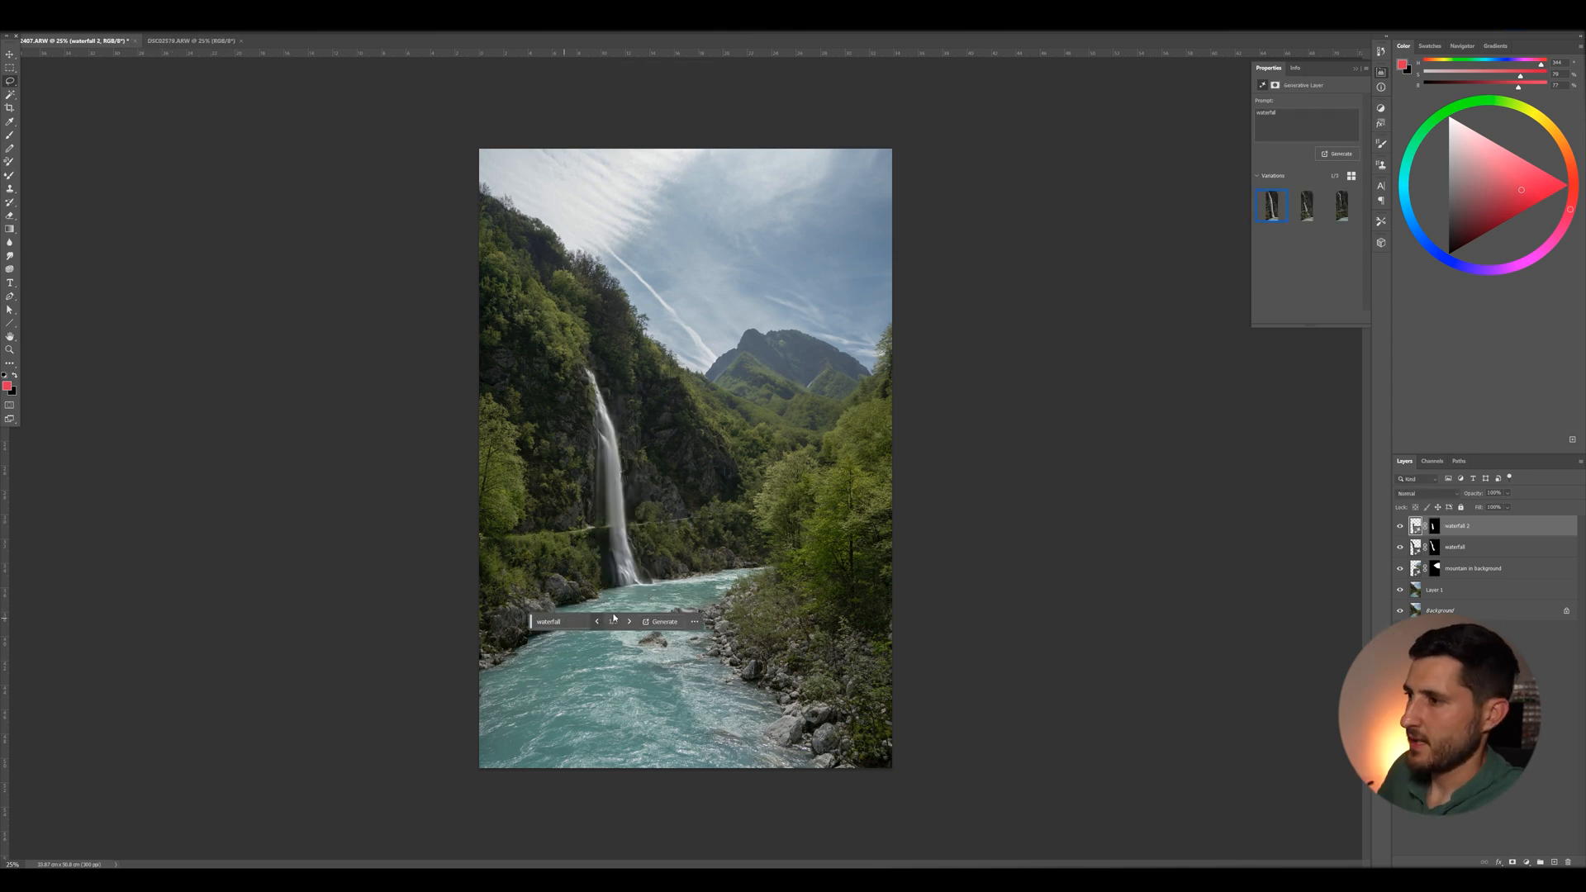
click(626, 622)
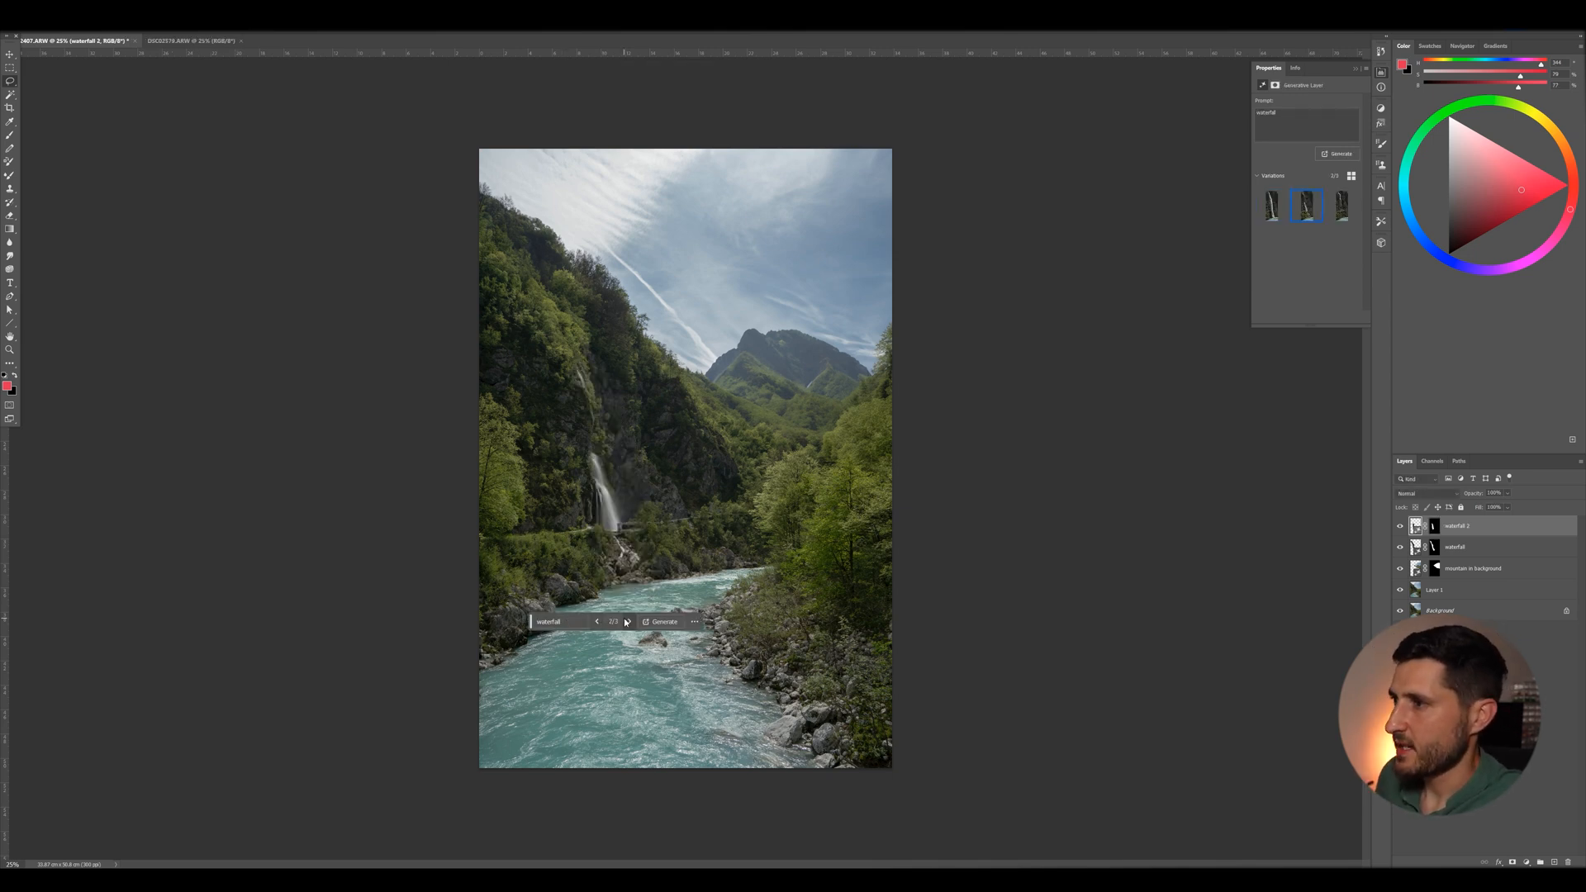
click(627, 622)
click(628, 622)
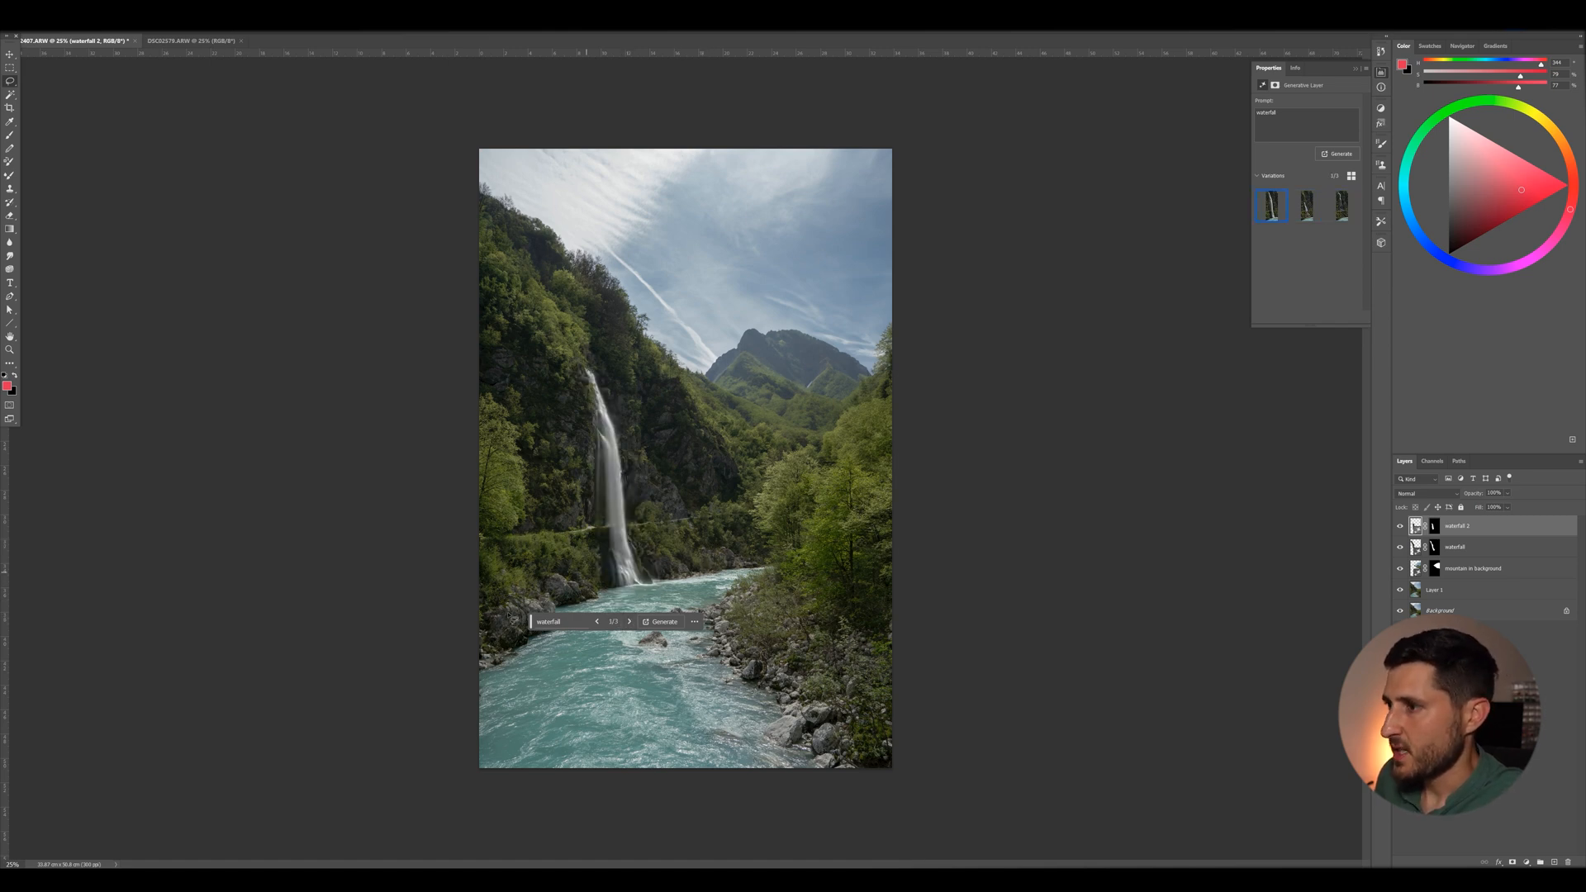
Move the contextual task bar clear of the photo and place Layer 1, hidden, above the generated layers.
drag(529, 624, 527, 811)
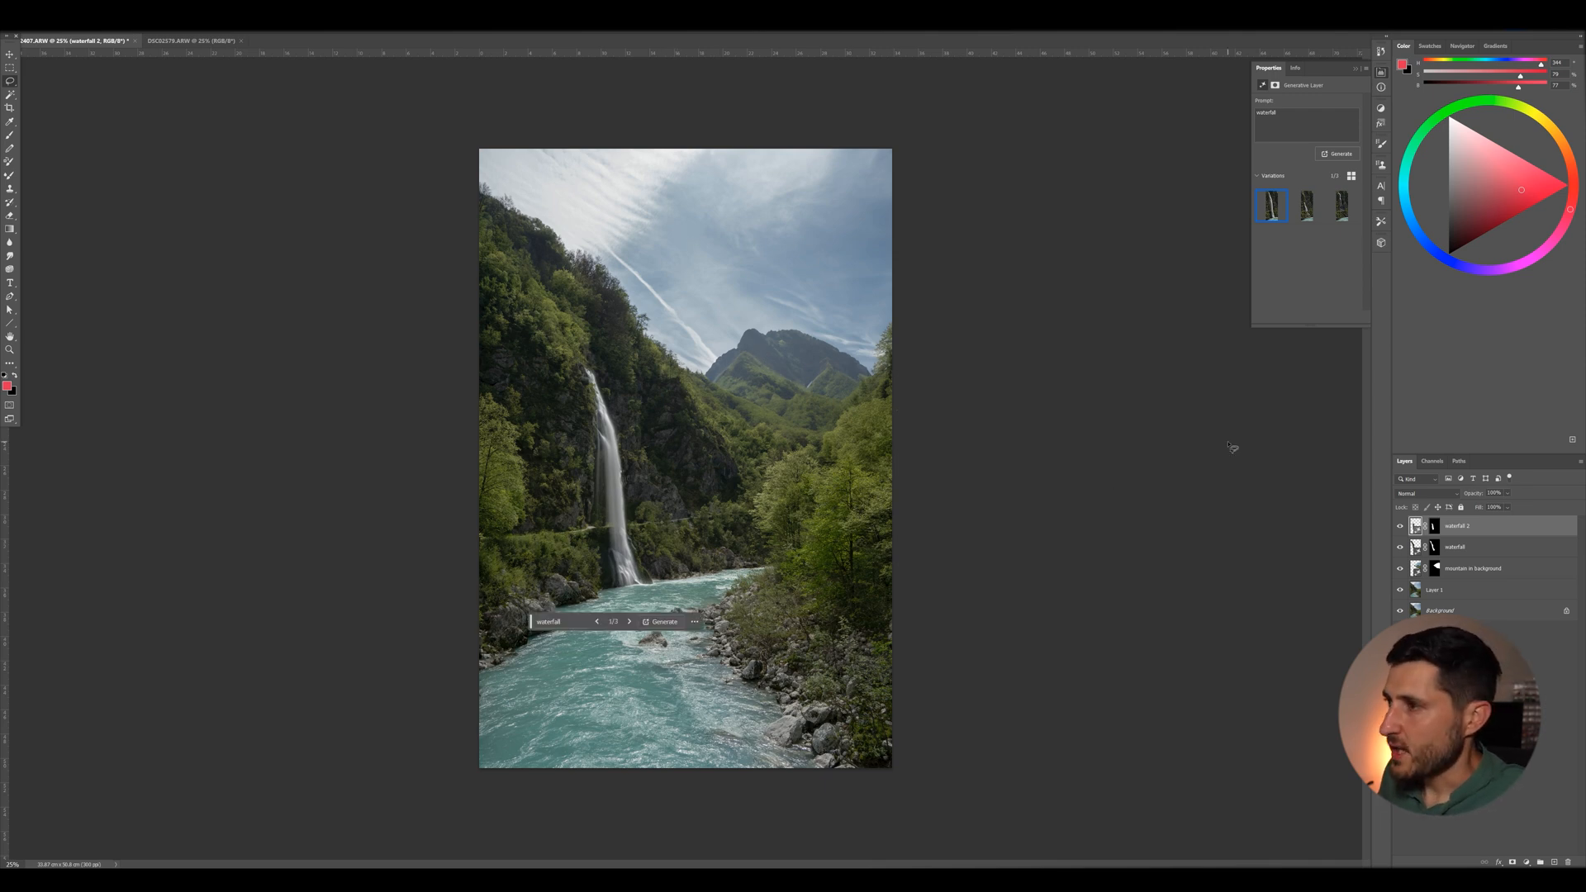
drag(531, 623, 1008, 536)
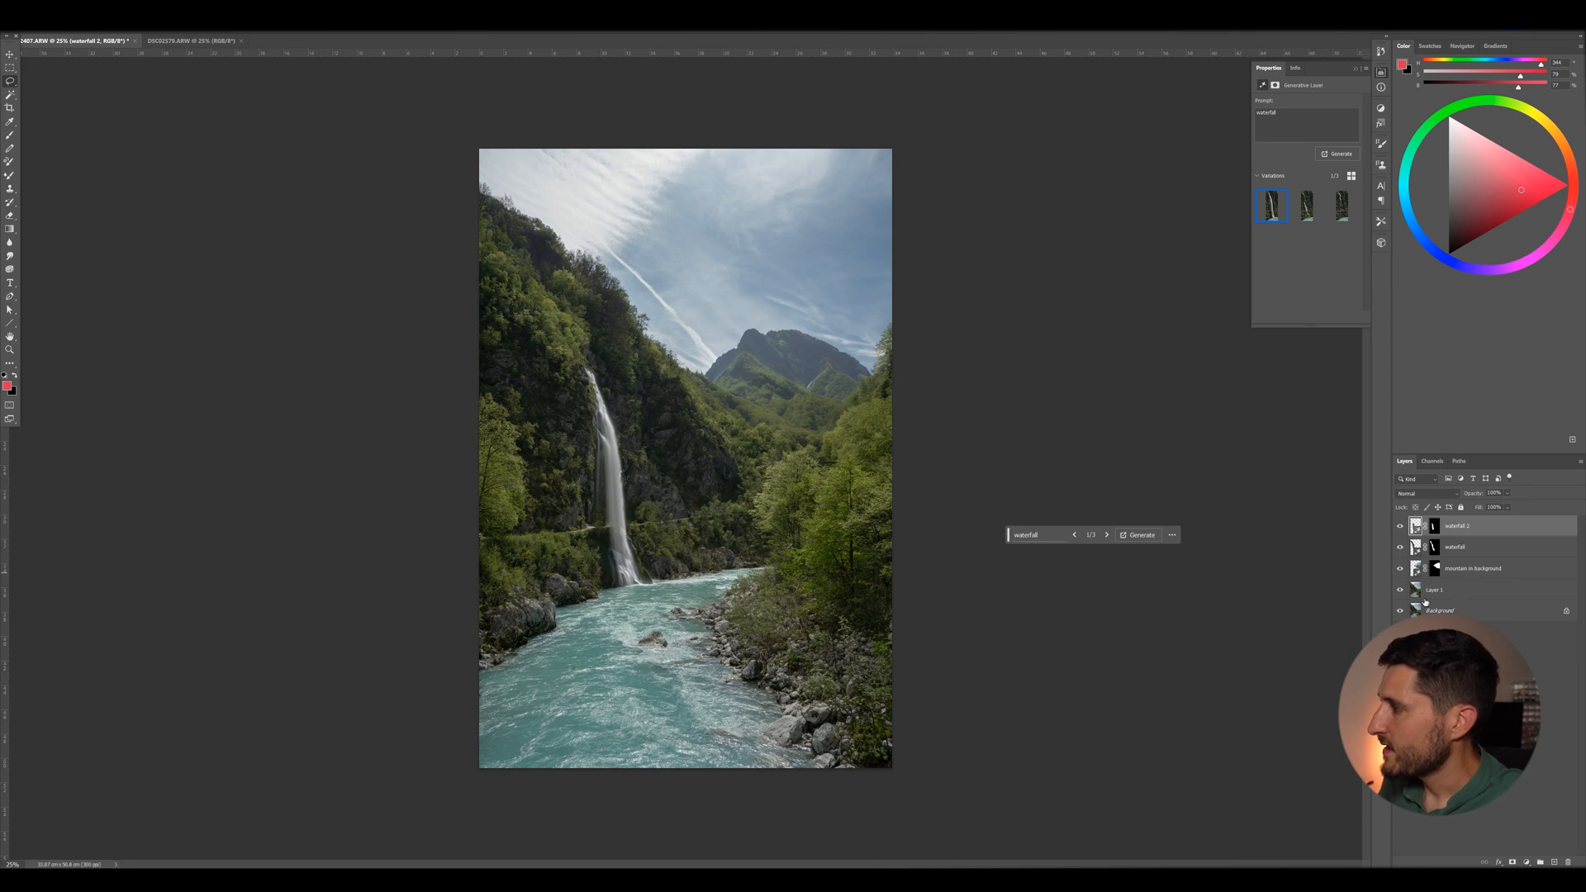
drag(1438, 590, 1403, 529)
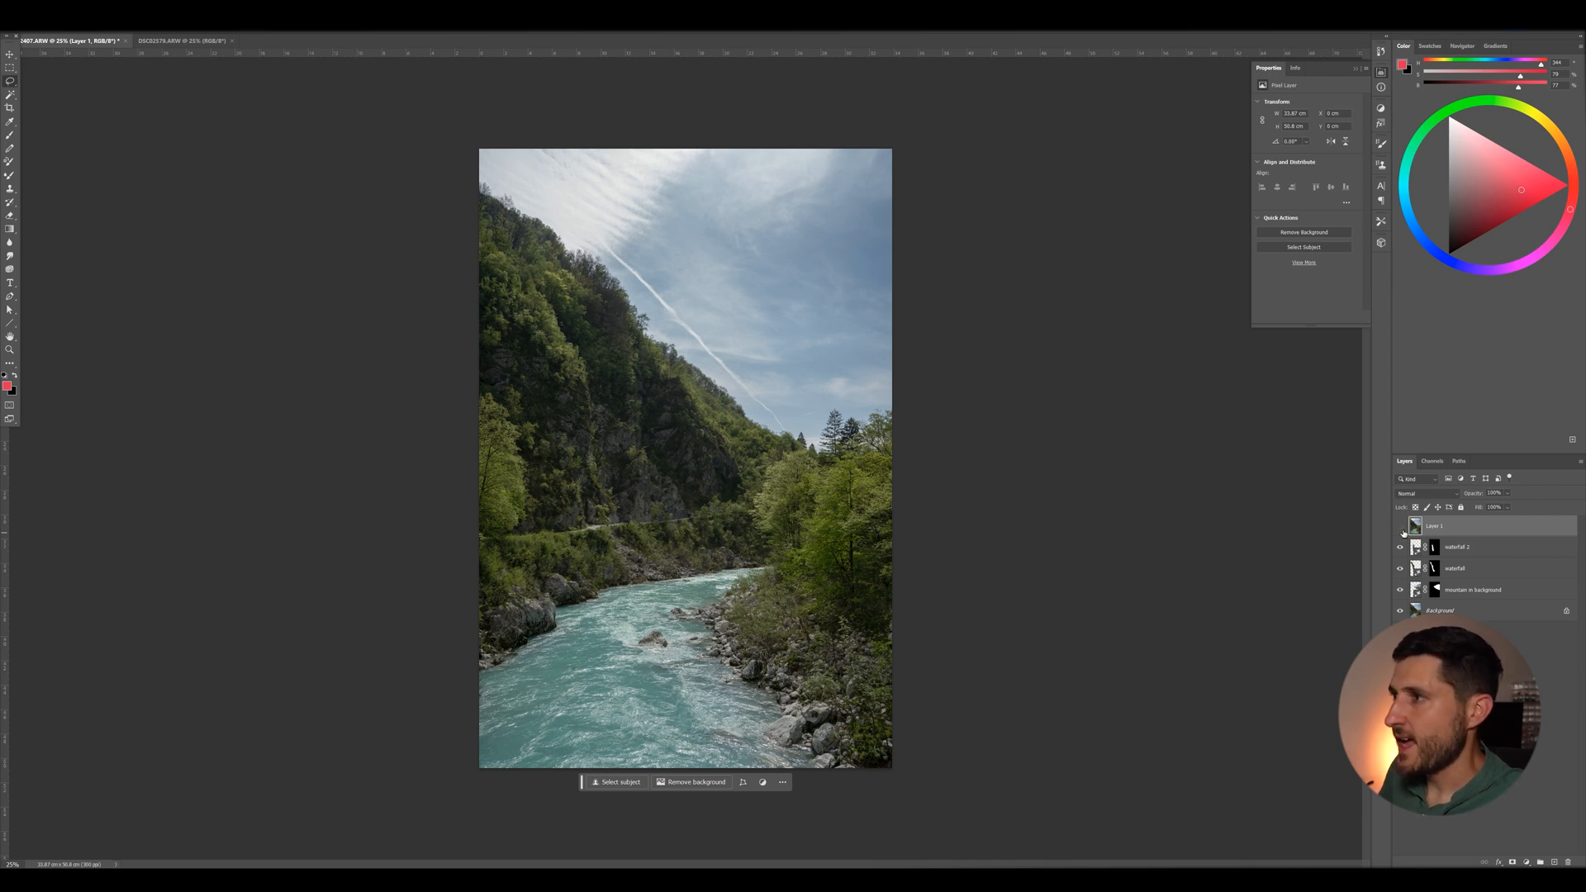
click(1400, 526)
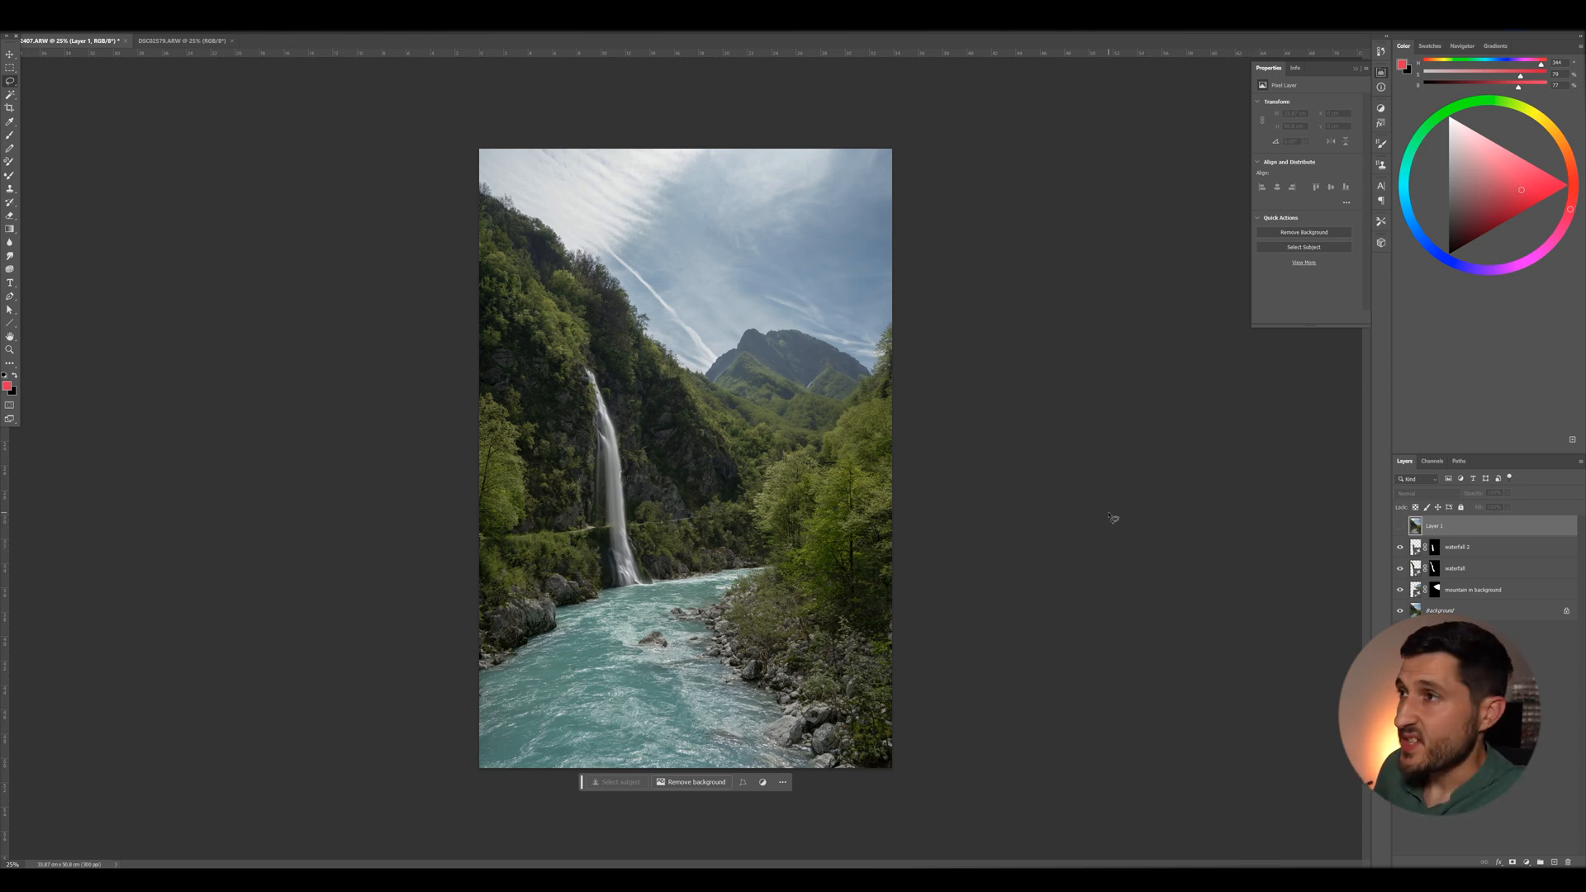
Switch to the open lake photo document and duplicate its Background layer.
click(180, 41)
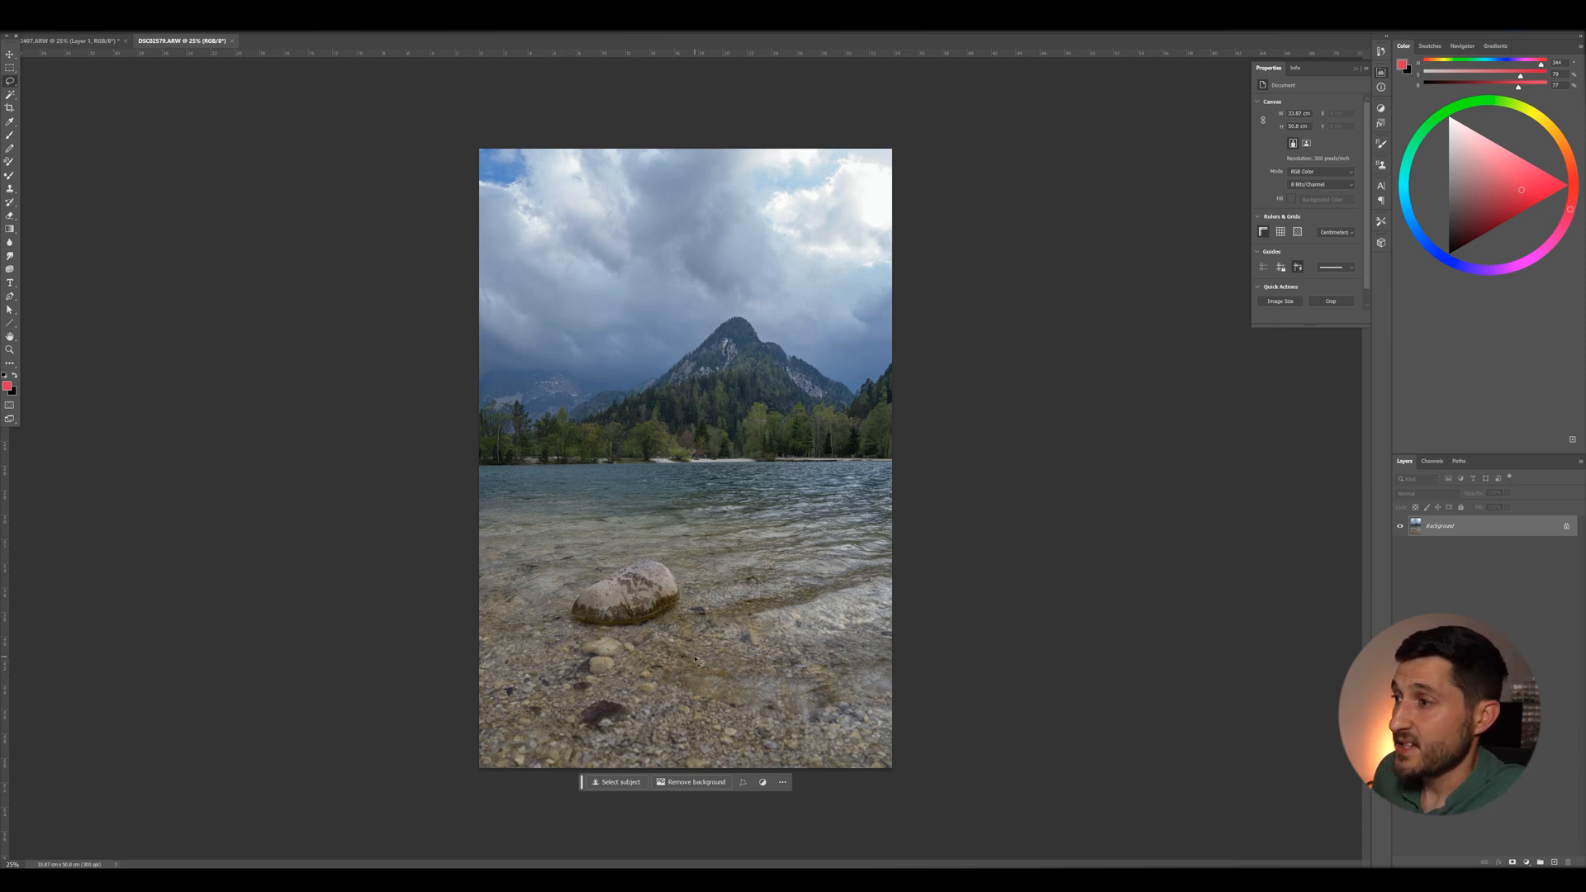
key(ctrl+j)
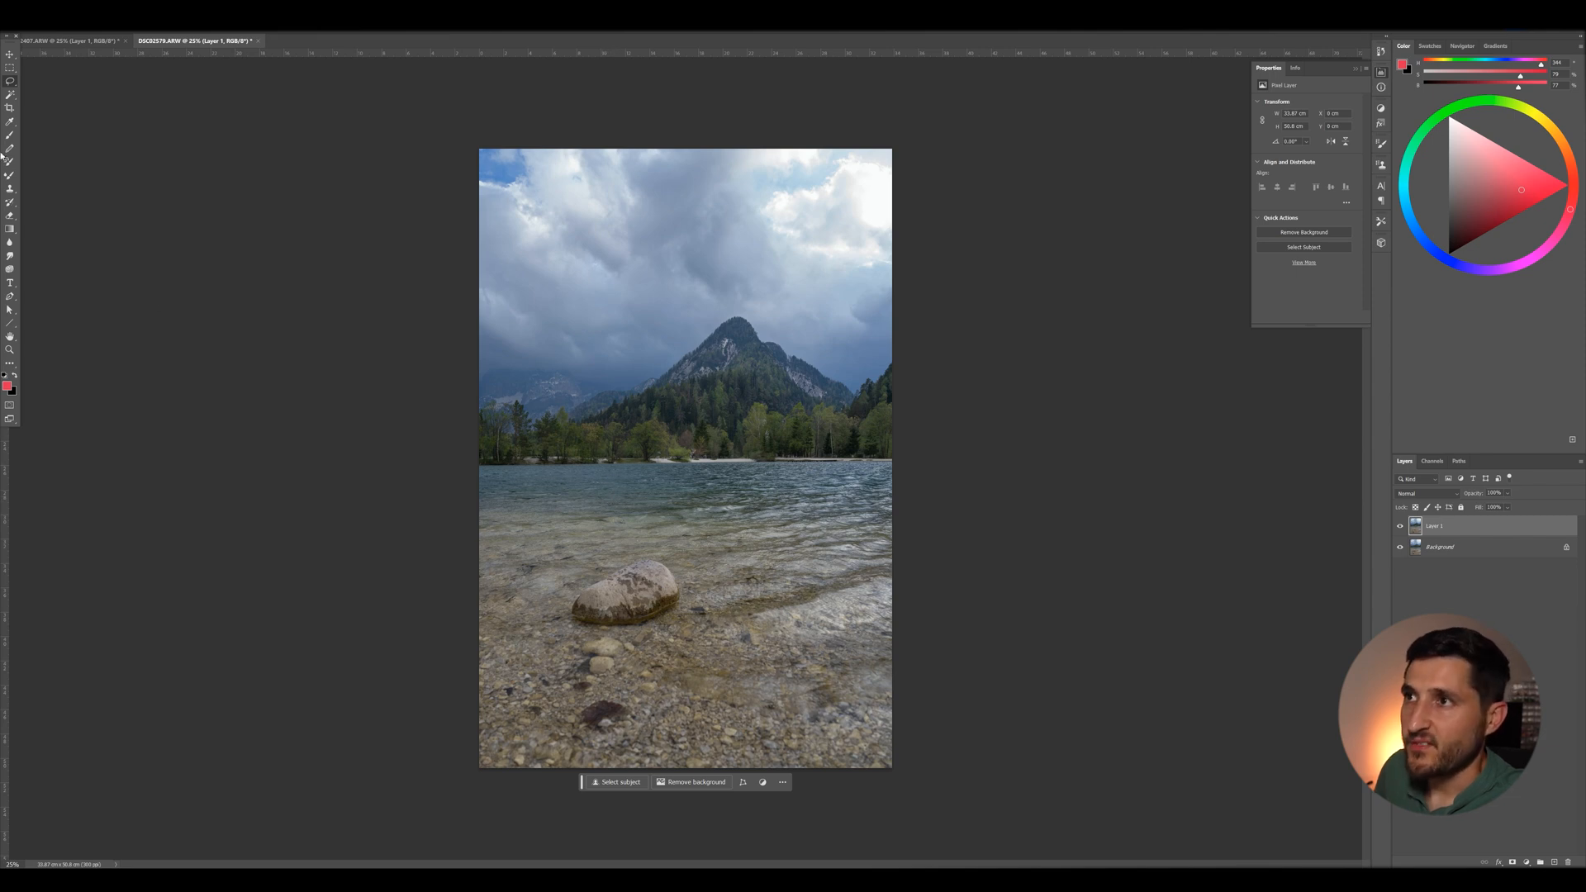
Outline the lake's foreground with the Polygonal Lasso tool, cutting across the water below the far shore, and copy it to a new layer.
right_click(10, 81)
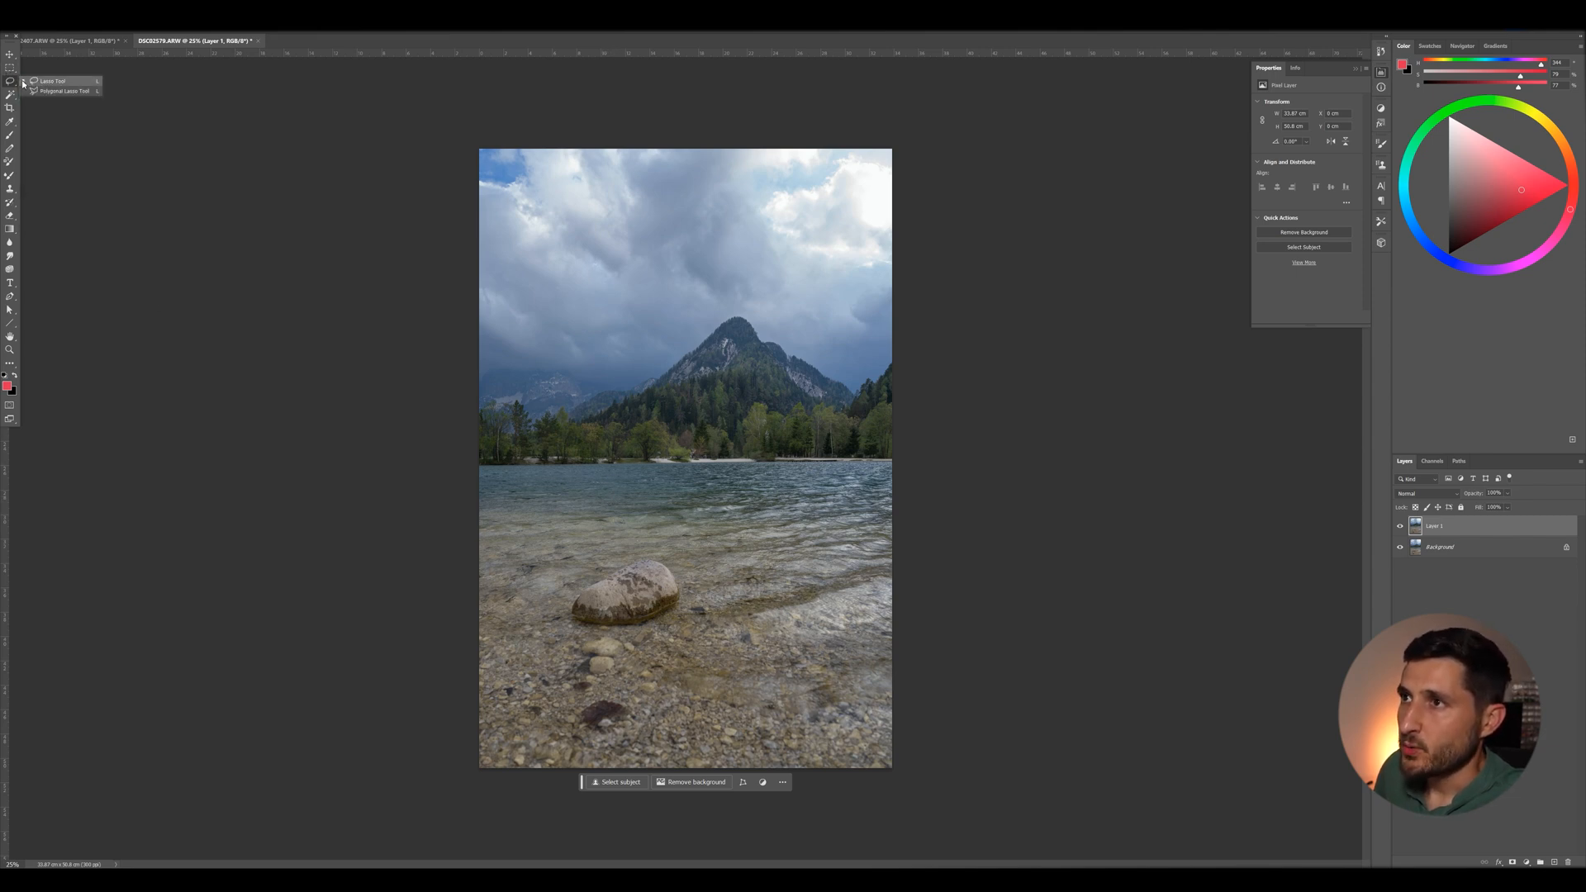
click(35, 93)
click(474, 516)
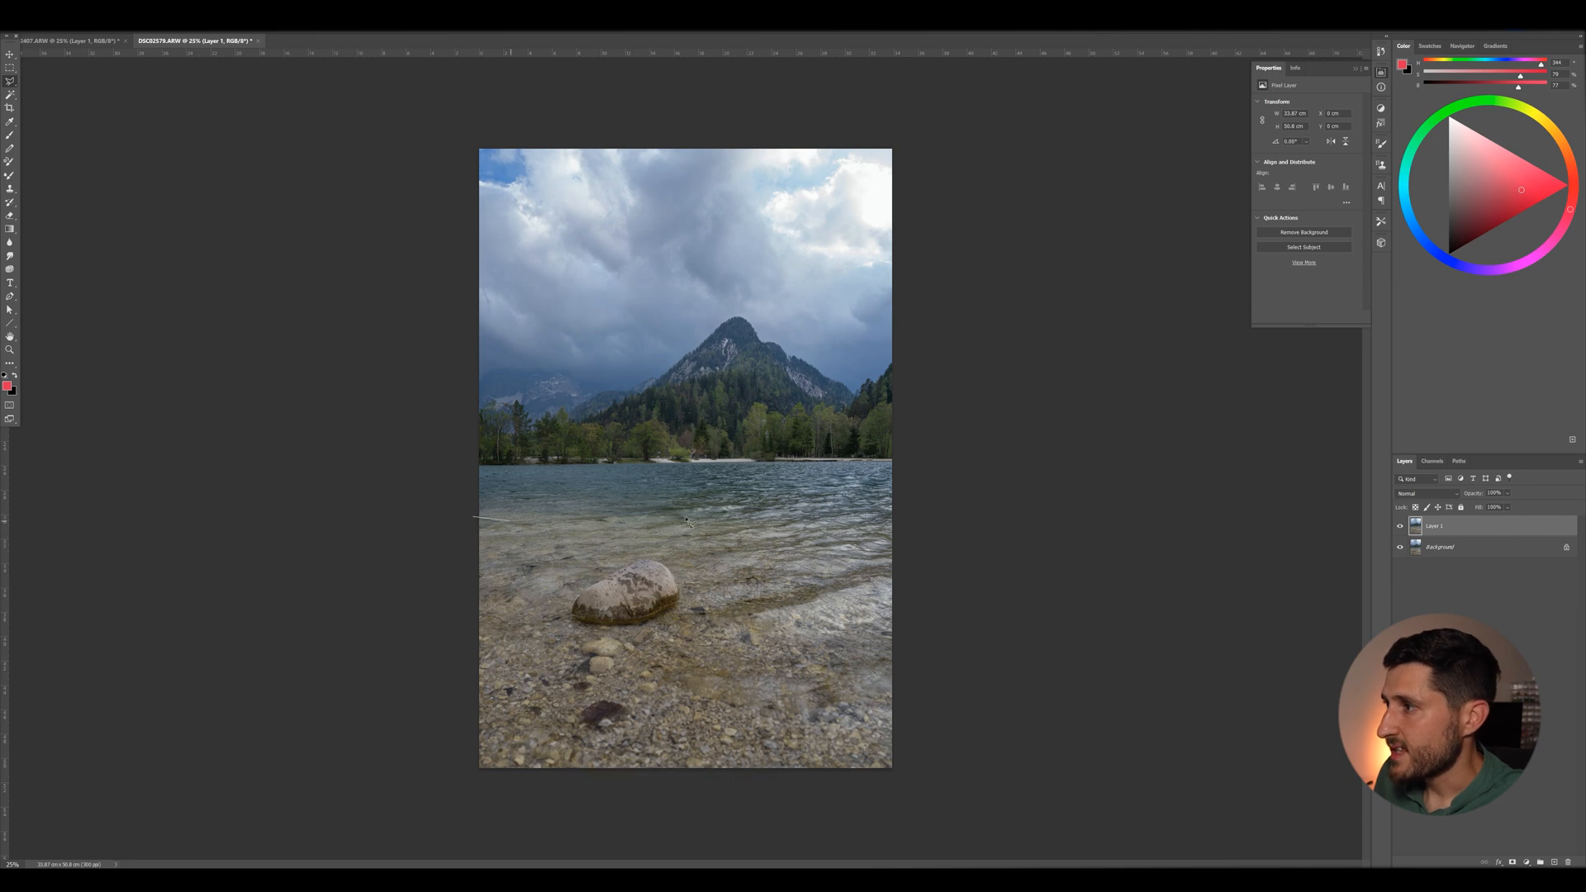
click(906, 484)
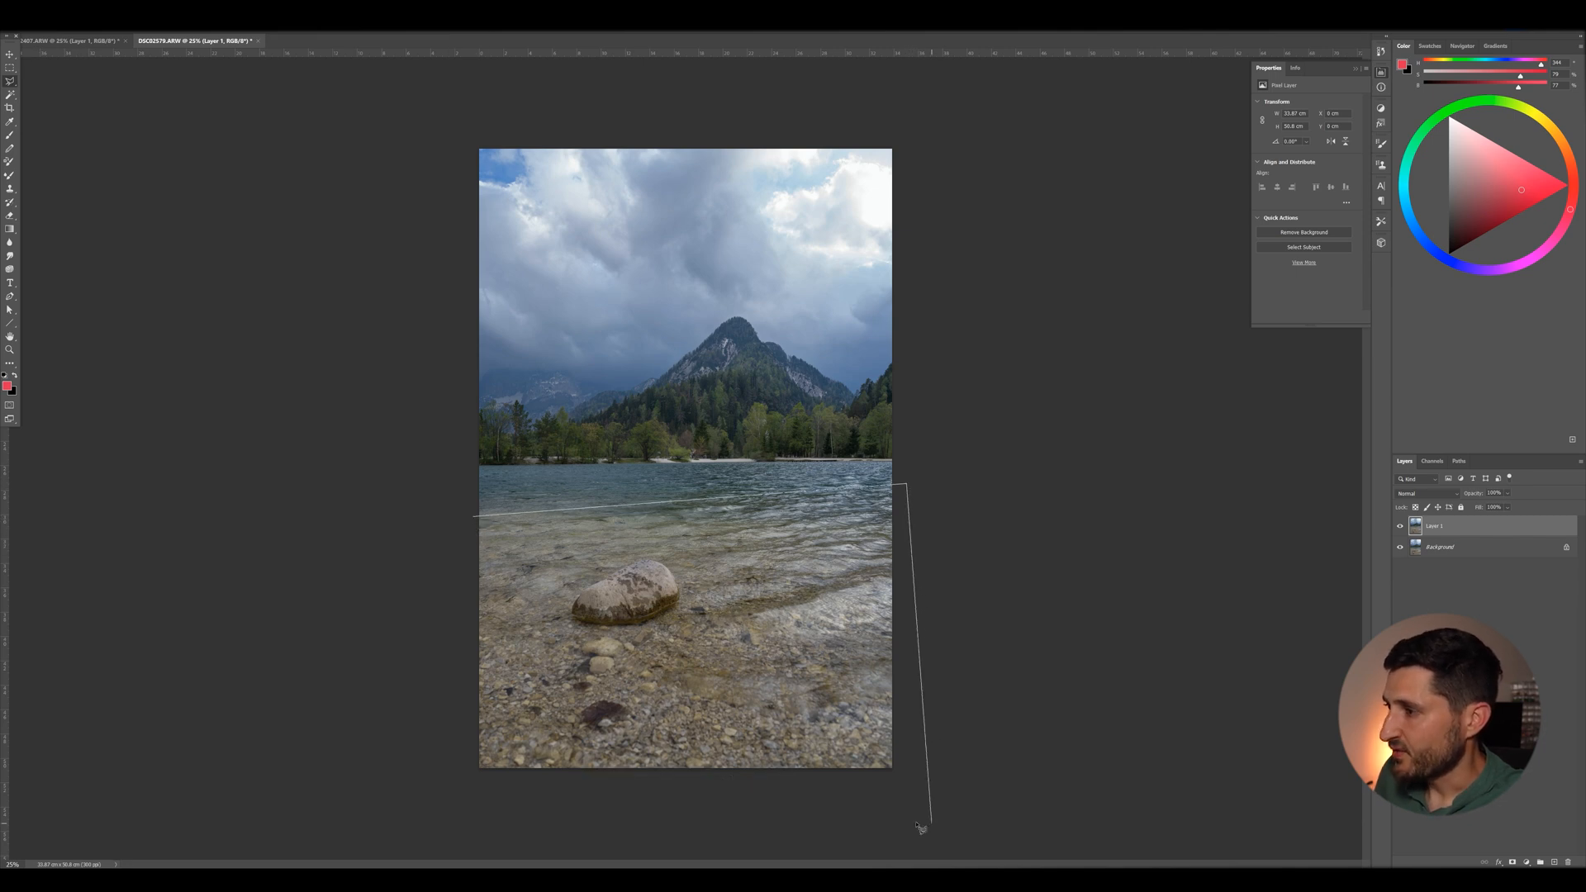
click(905, 796)
click(463, 789)
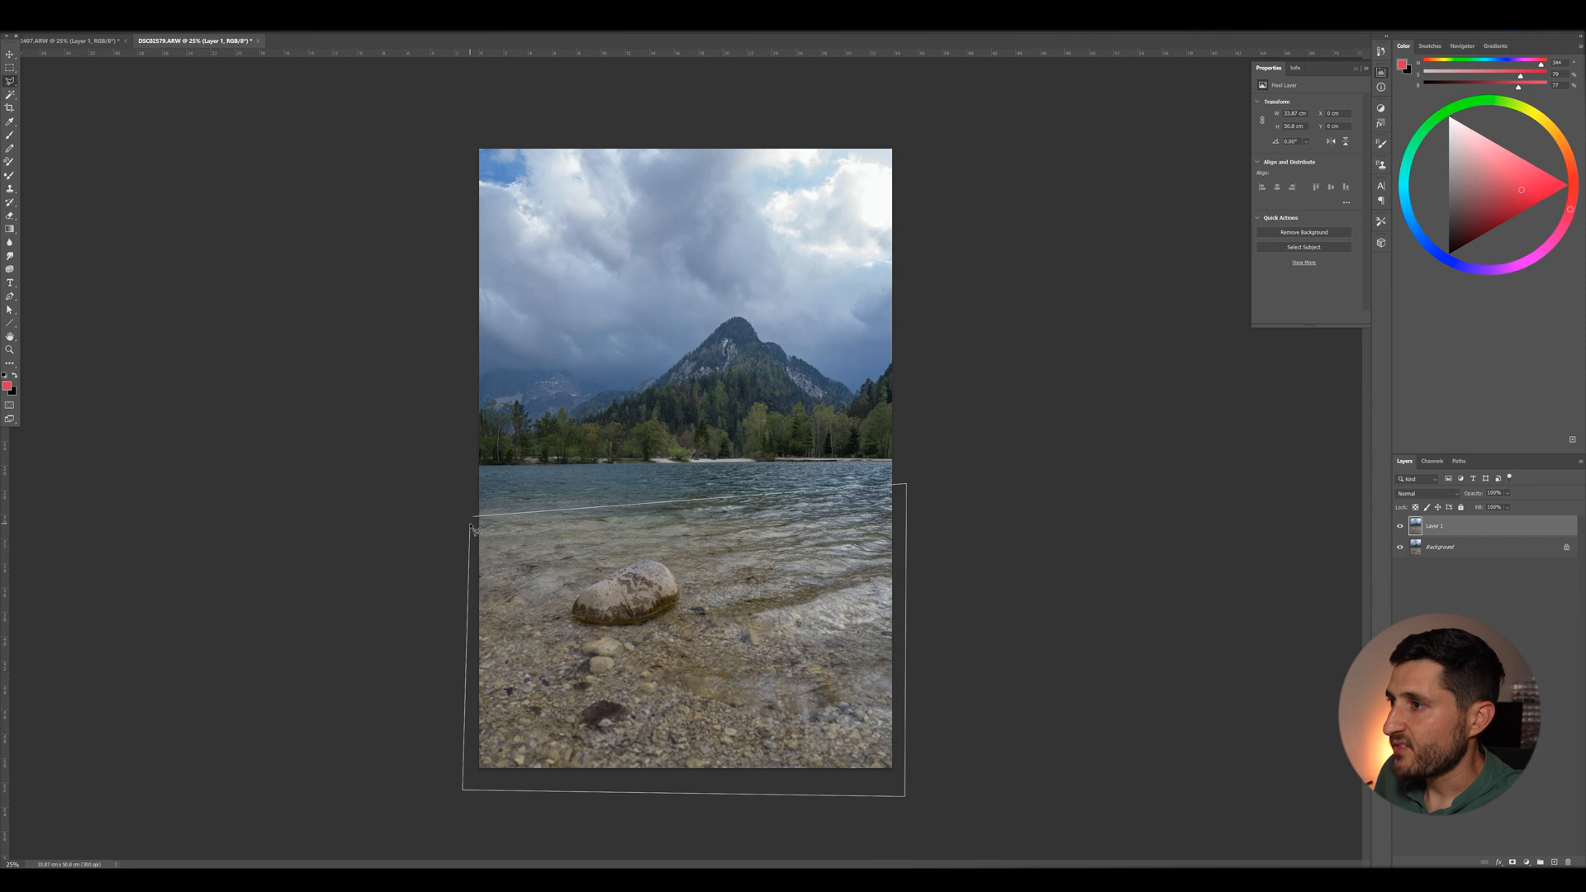
click(473, 518)
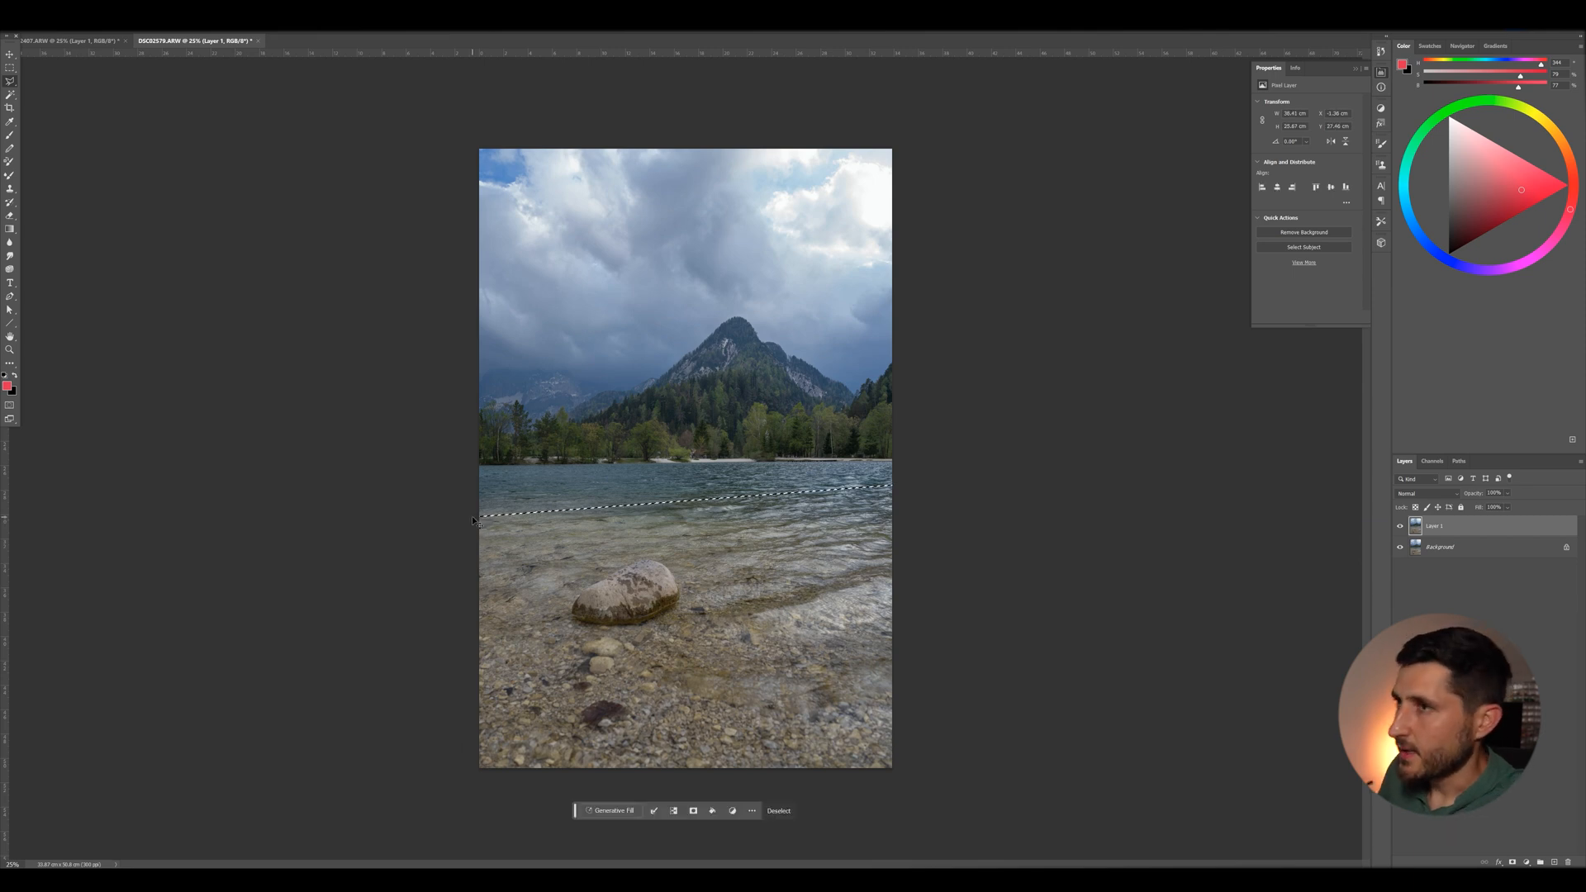
key(ctrl+j)
Load Layer 2's outline as a selection, invert it and feather the inverted selection.
click(9, 56)
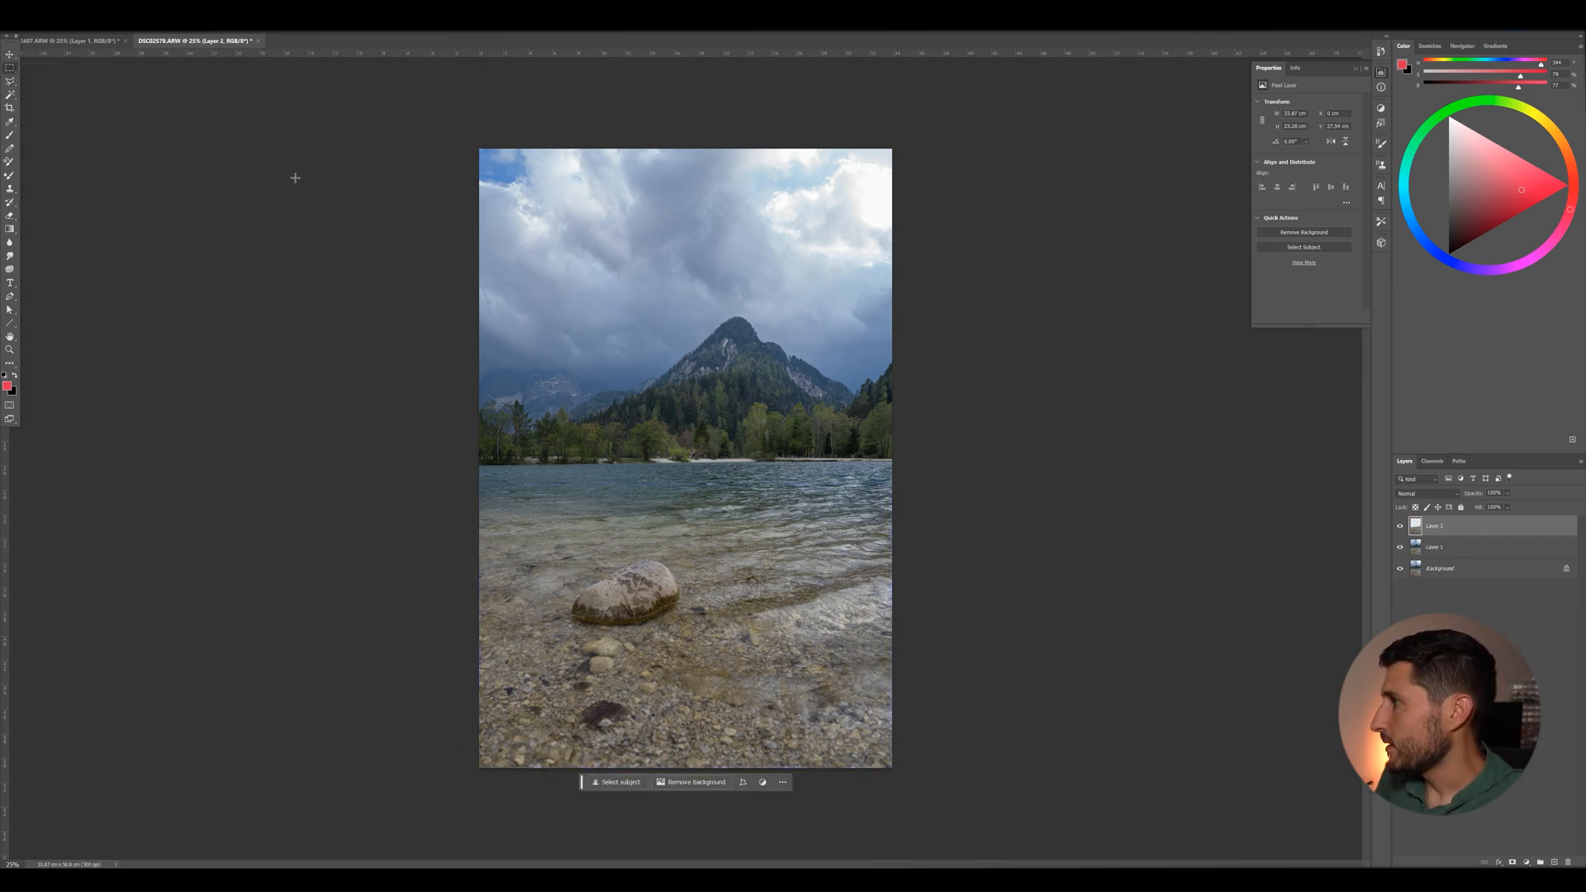
ctrl+click(1416, 525)
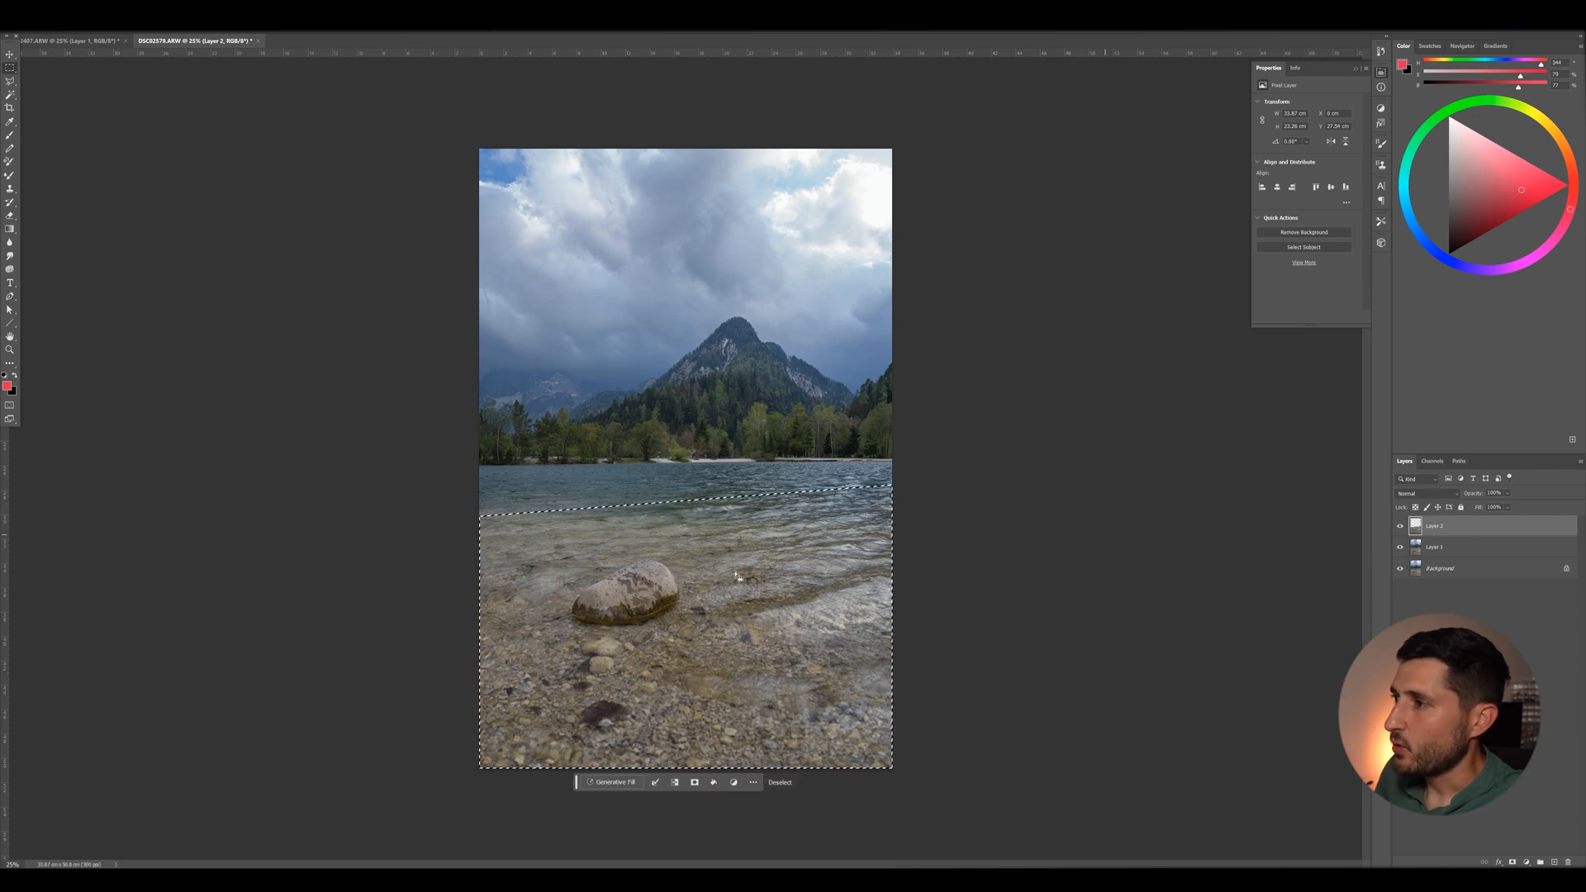
right_click(704, 532)
click(708, 542)
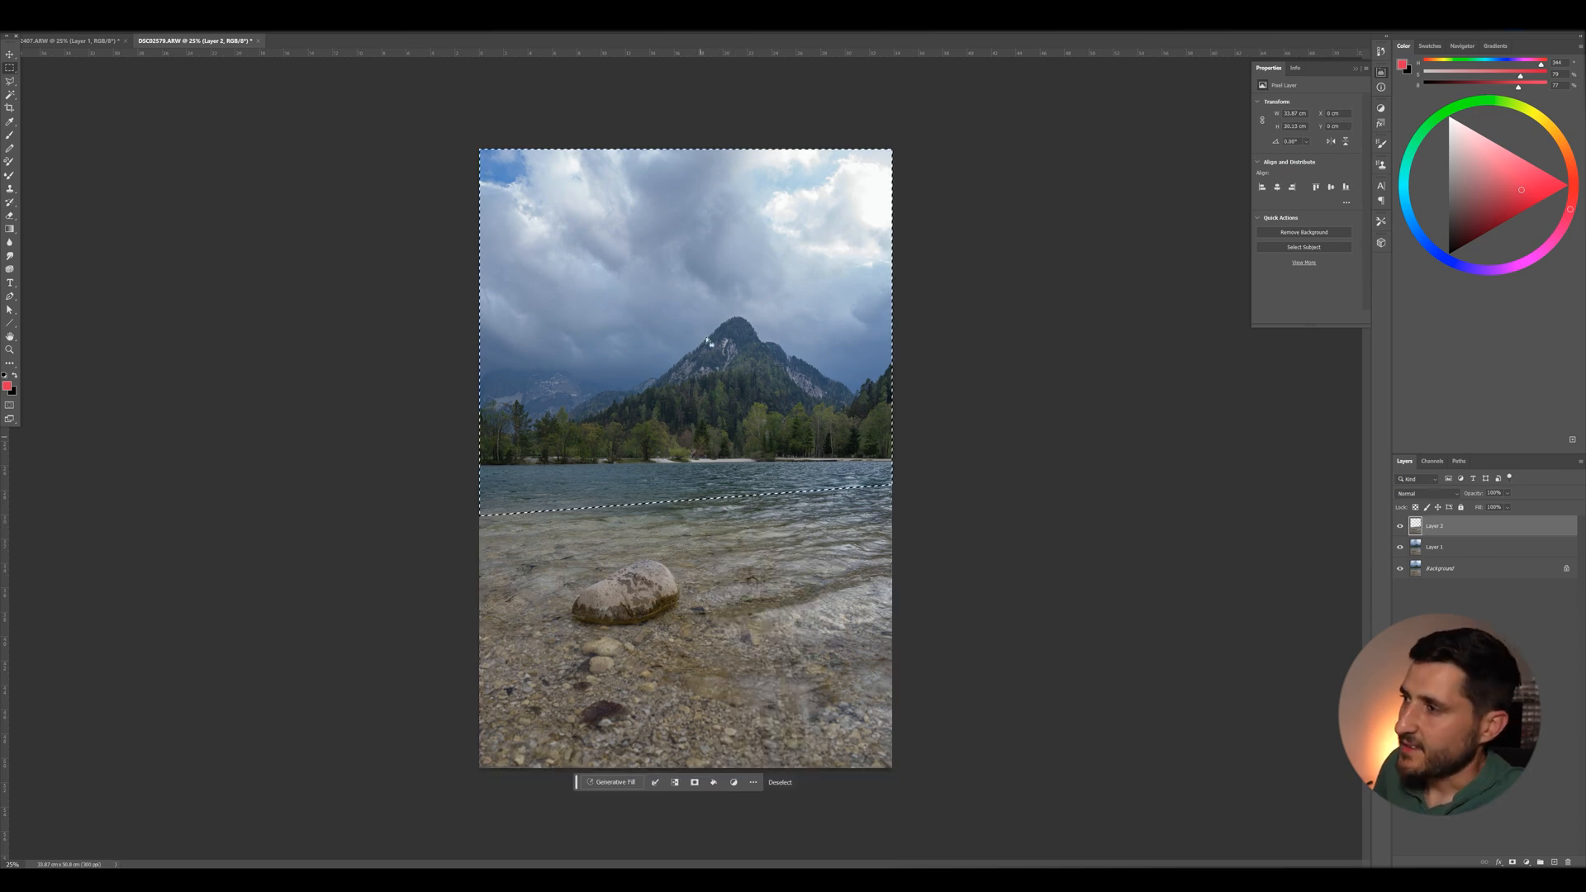
right_click(668, 443)
click(689, 465)
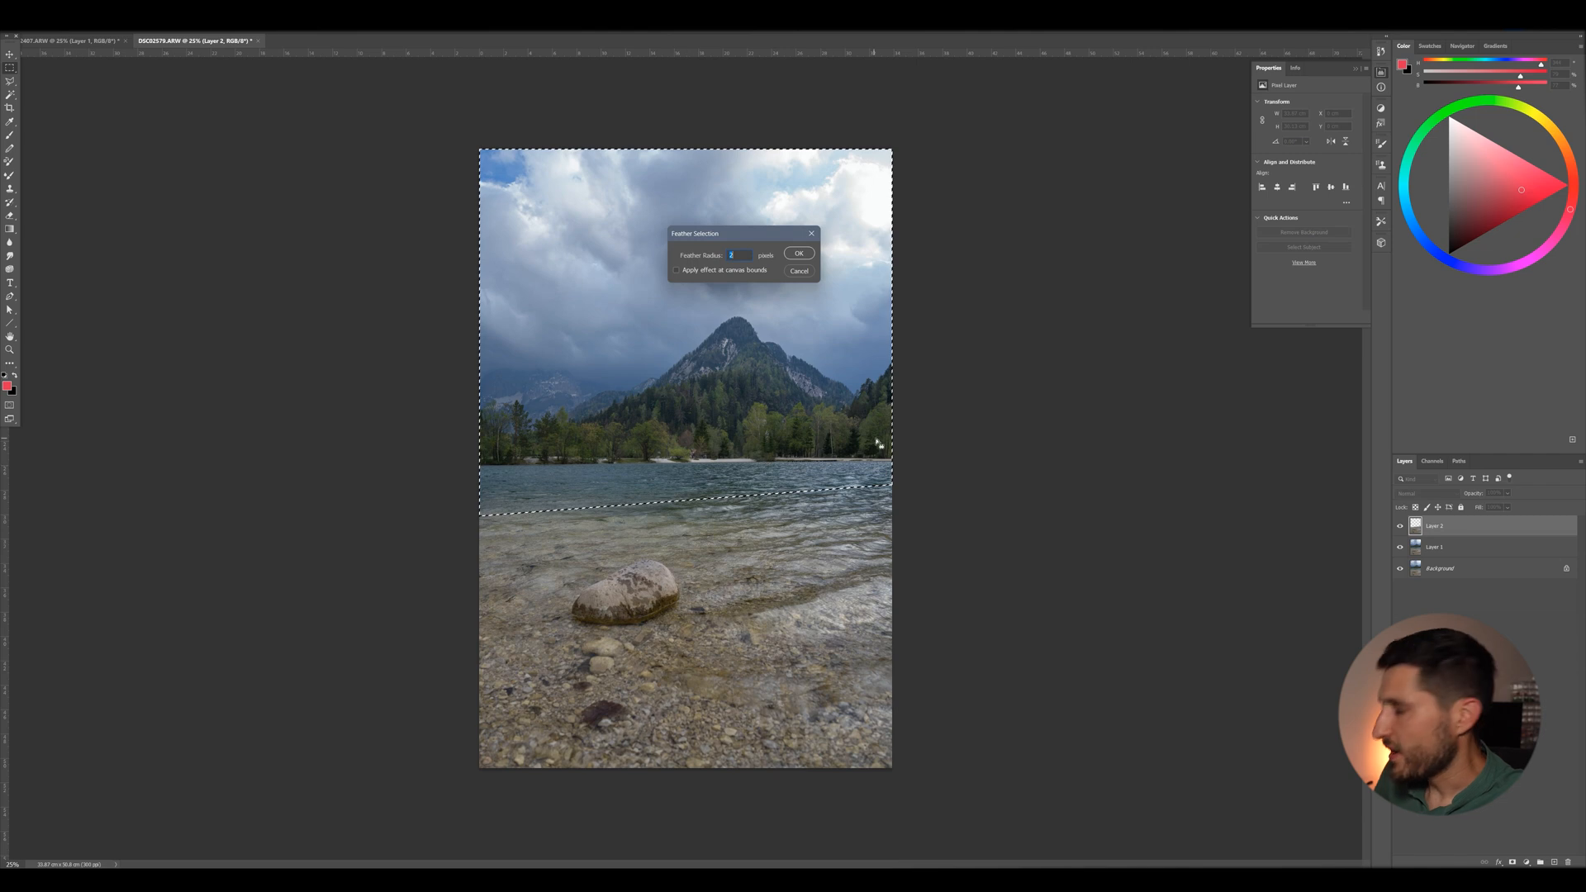
key(Return)
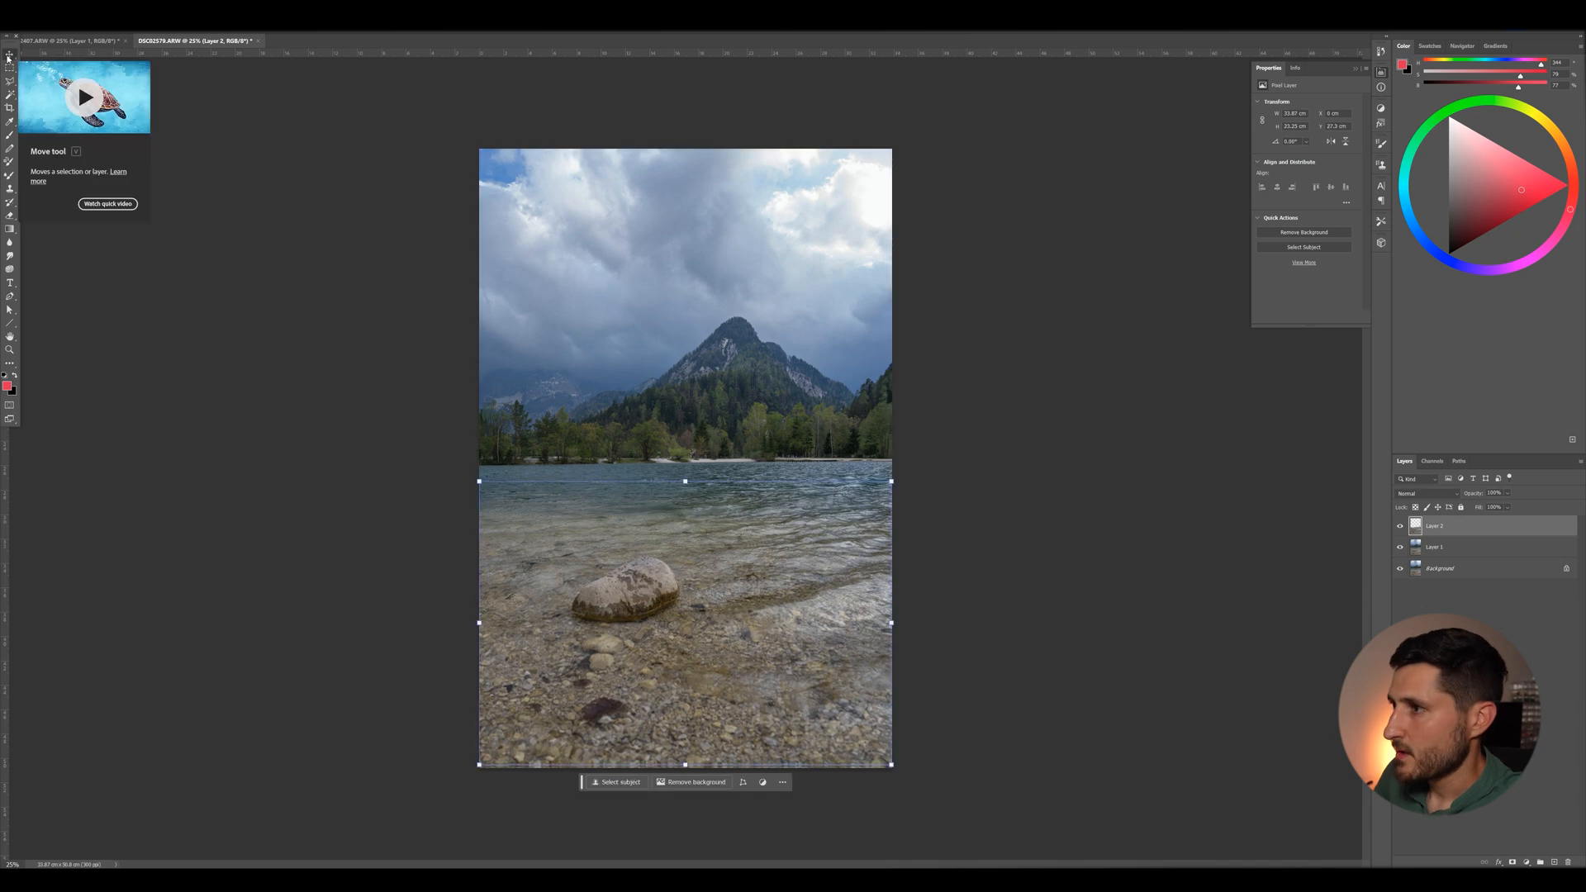
Nudge the copied foreground on Layer 2 straight up until its upper edge reaches the far shoreline.
key(shift+Up)
key(shift+Up)
key(shift+Up)
key(shift+Up)
key(shift+Up)
key(shift+Up)
key(shift+Up)
key(shift+Up)
key(shift+Up)
key(shift+Up)
key(shift+Up)
key(shift+Up)
key(shift+Up)
key(shift+Up)
key(shift+Up)
key(shift+Up)
key(shift+Up)
key(shift+Up)
key(shift+Up)
key(shift+Up)
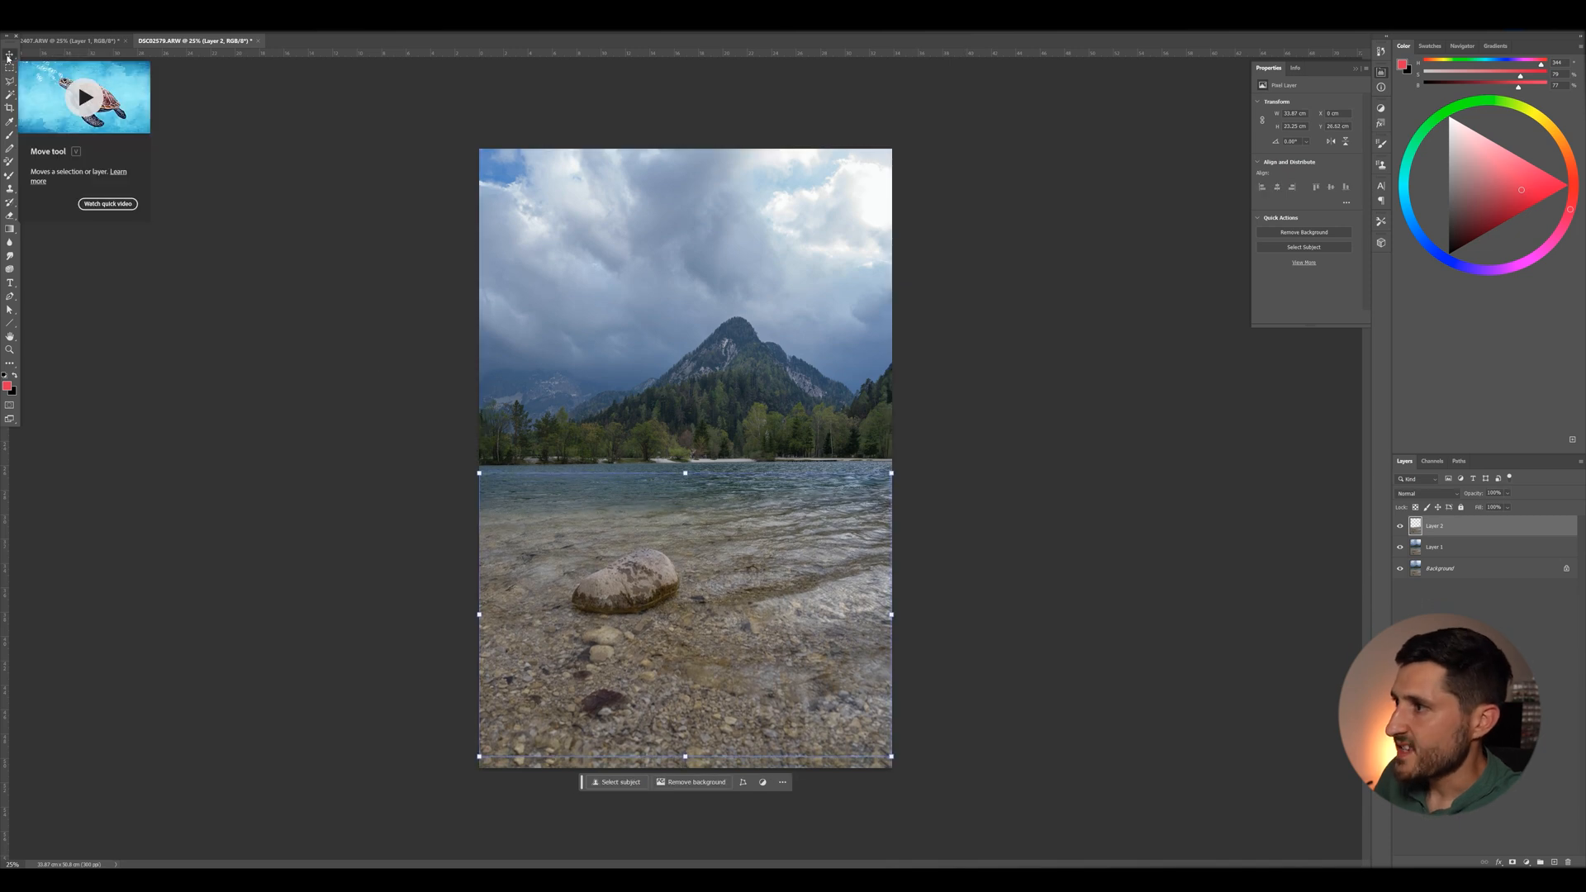
key(shift+Up)
key(shift+Up)
key(shift+Up)
key(shift+Up)
key(shift+Up)
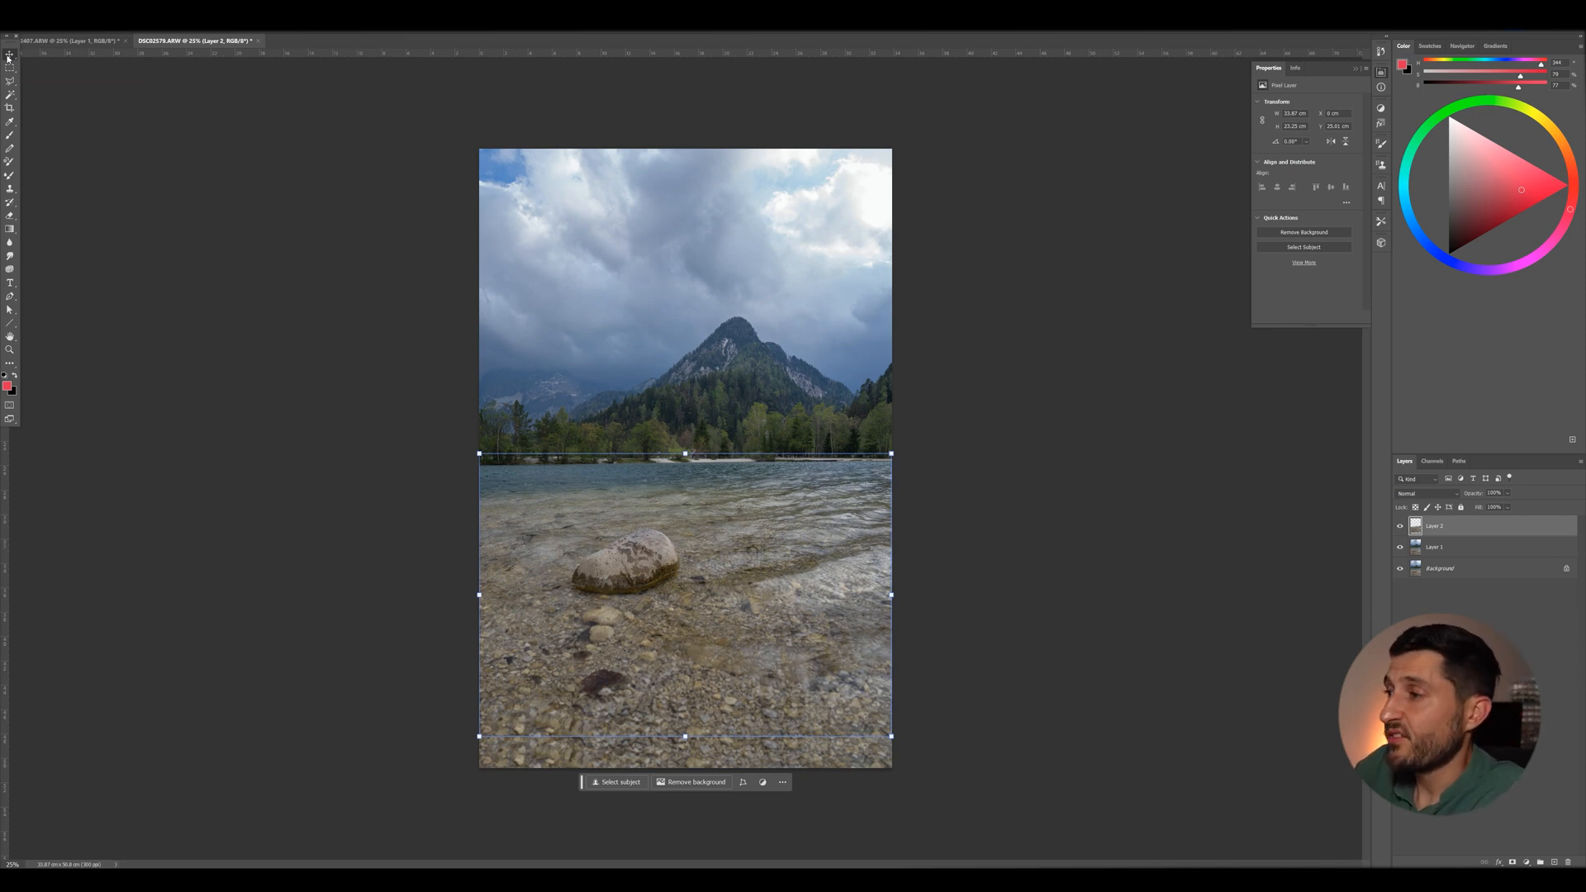
Nudge Layer 2's foreground back down until its upper edge sits just at the far shoreline, and compare with the layer hidden and shown.
key(shift+Down)
key(shift+Down)
key(shift+Down)
key(shift+Down)
key(shift+Down)
key(shift+Down)
key(shift+Down)
key(shift+Down)
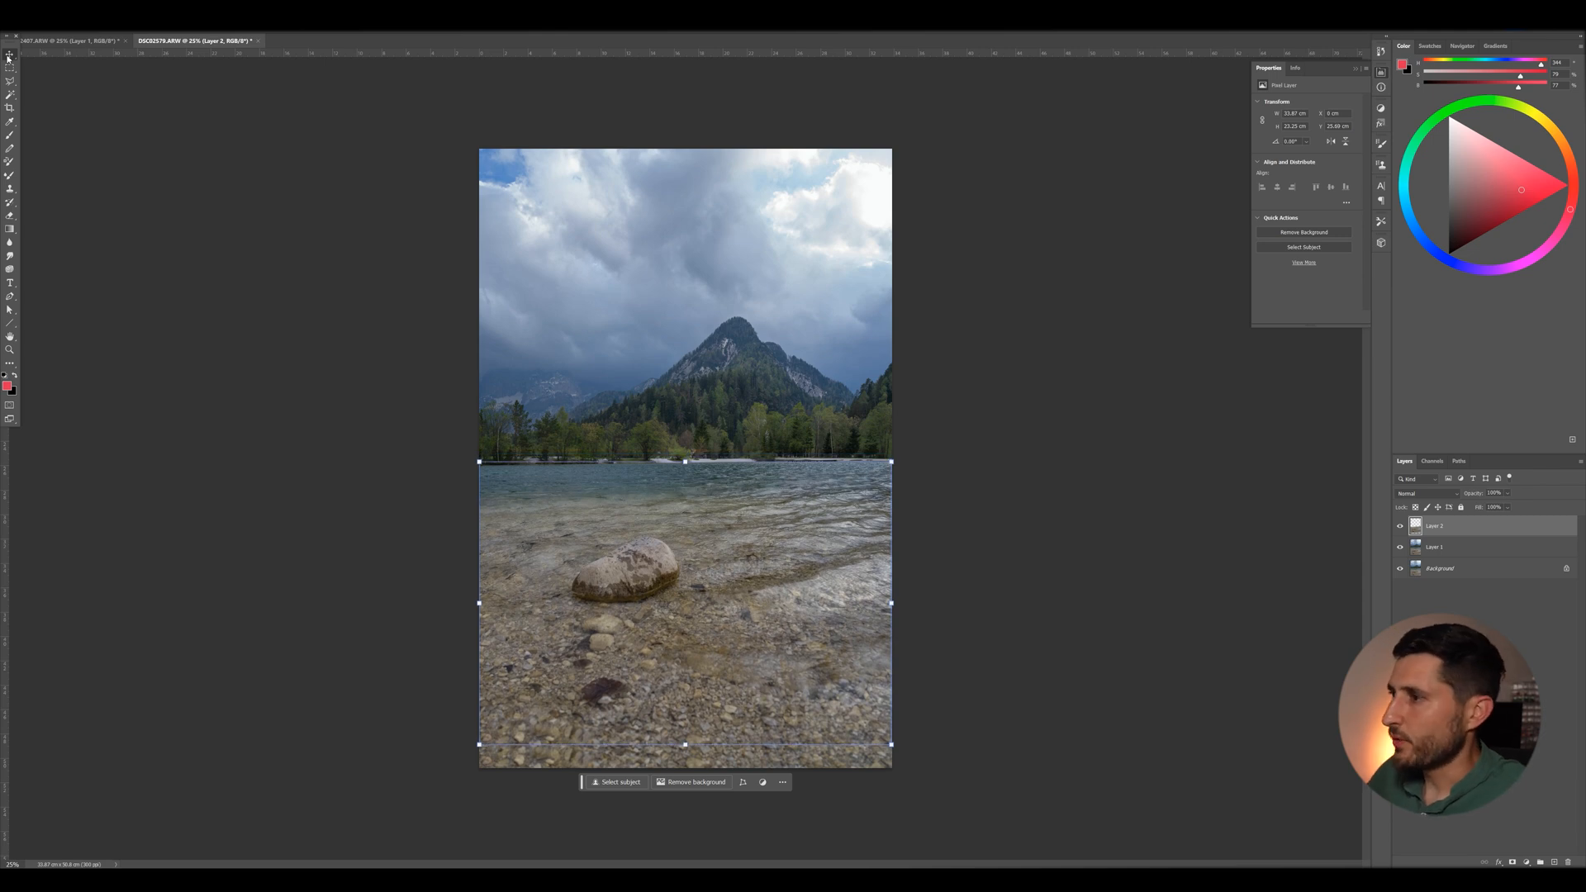
key(shift+Down)
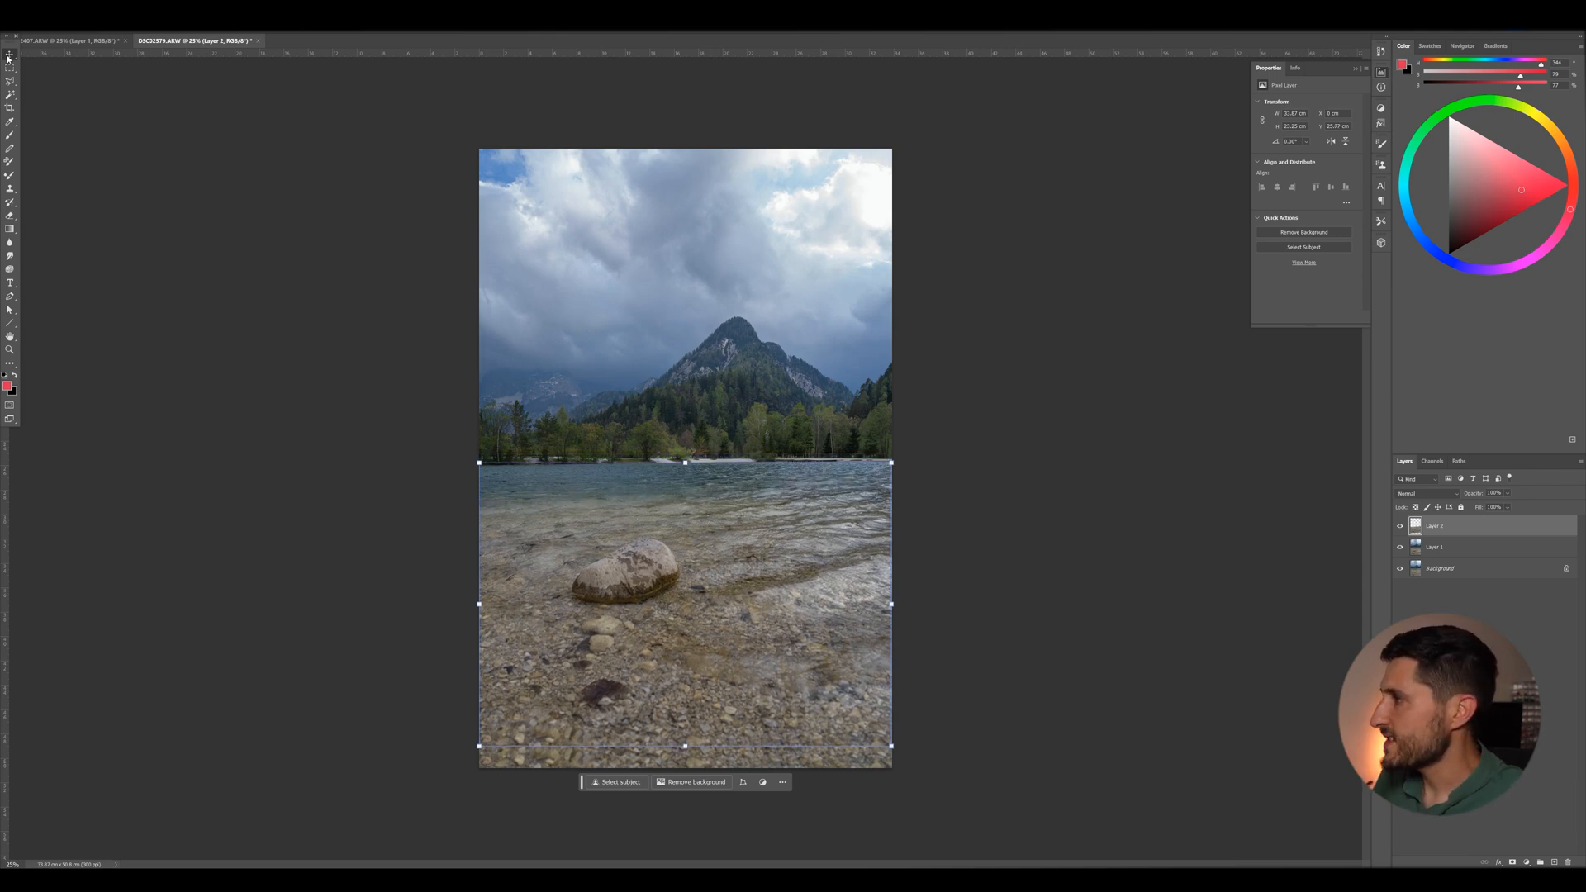
click(1400, 527)
click(1401, 527)
Crop the lake photo to a 4:5 ratio, trimming the sky above and the pebbles below.
click(15, 106)
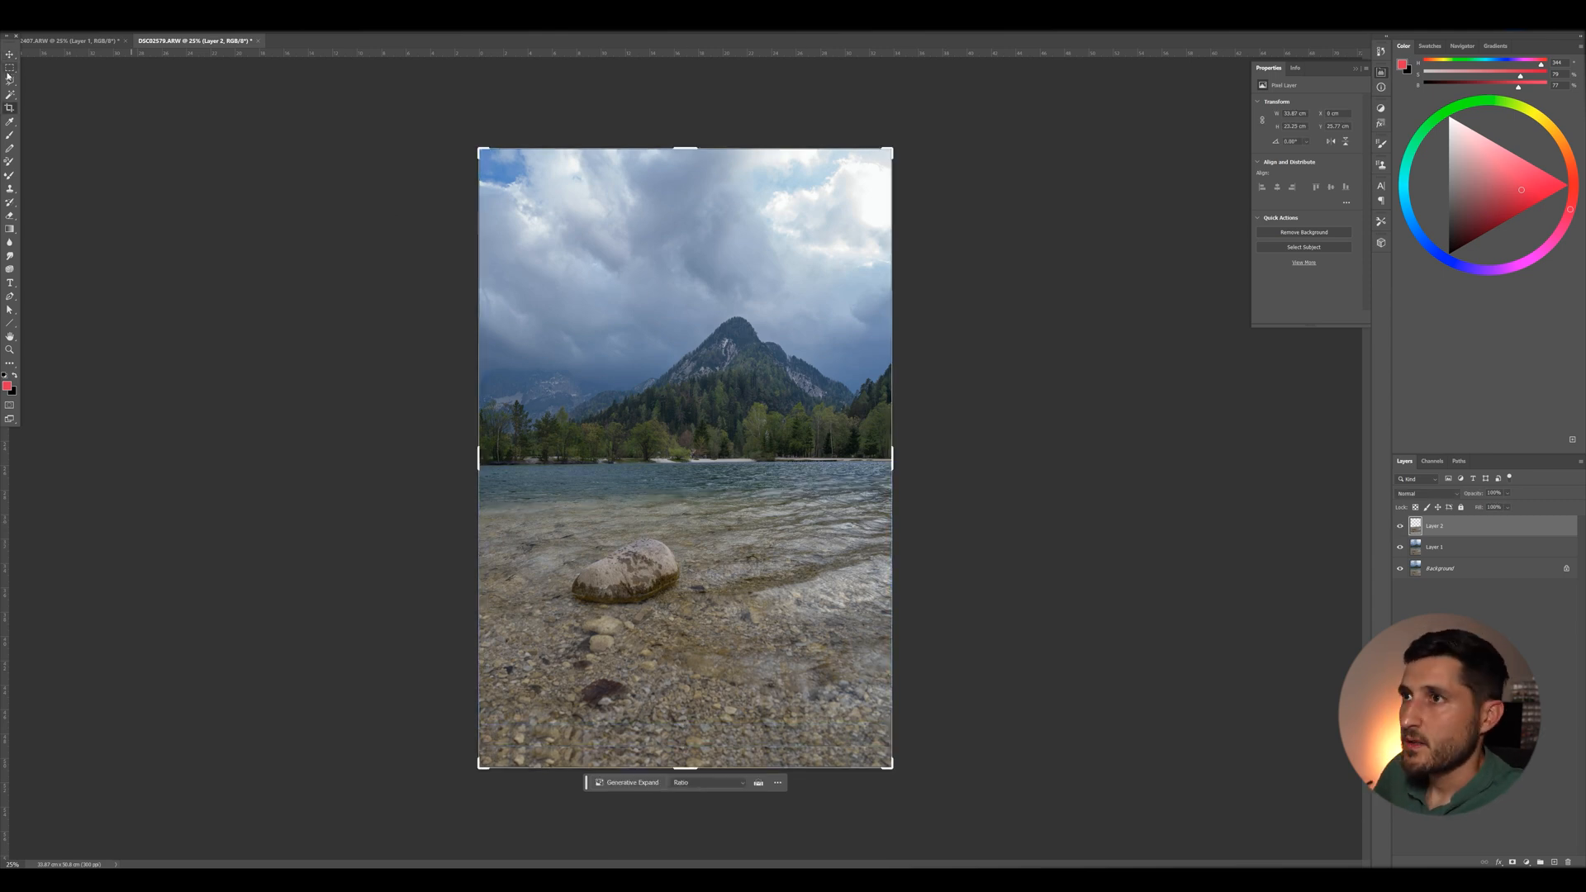
click(15, 106)
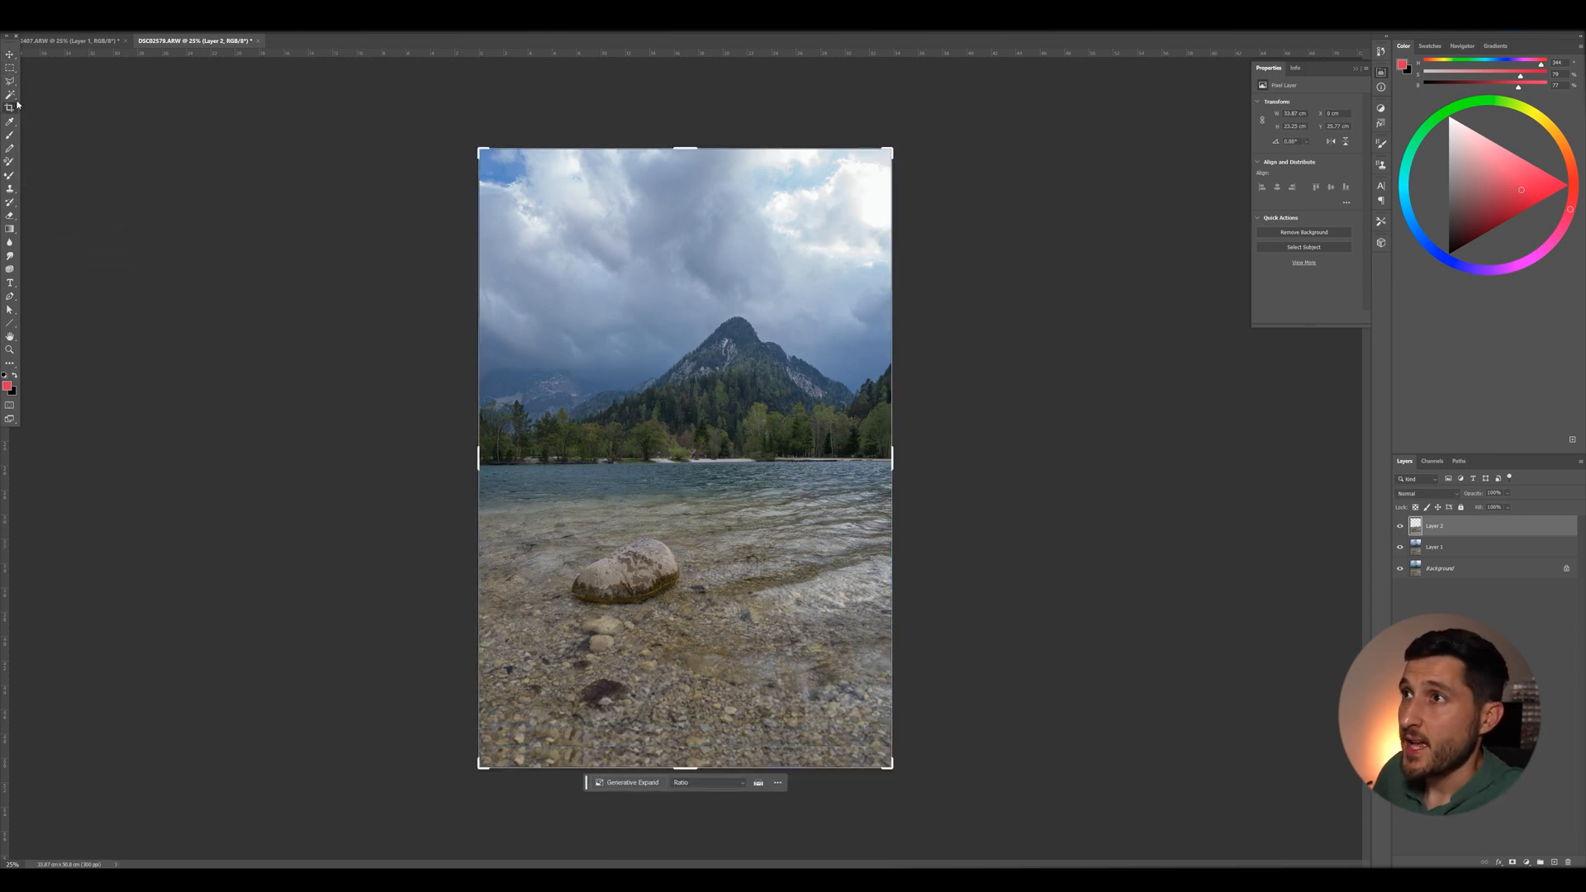
click(108, 95)
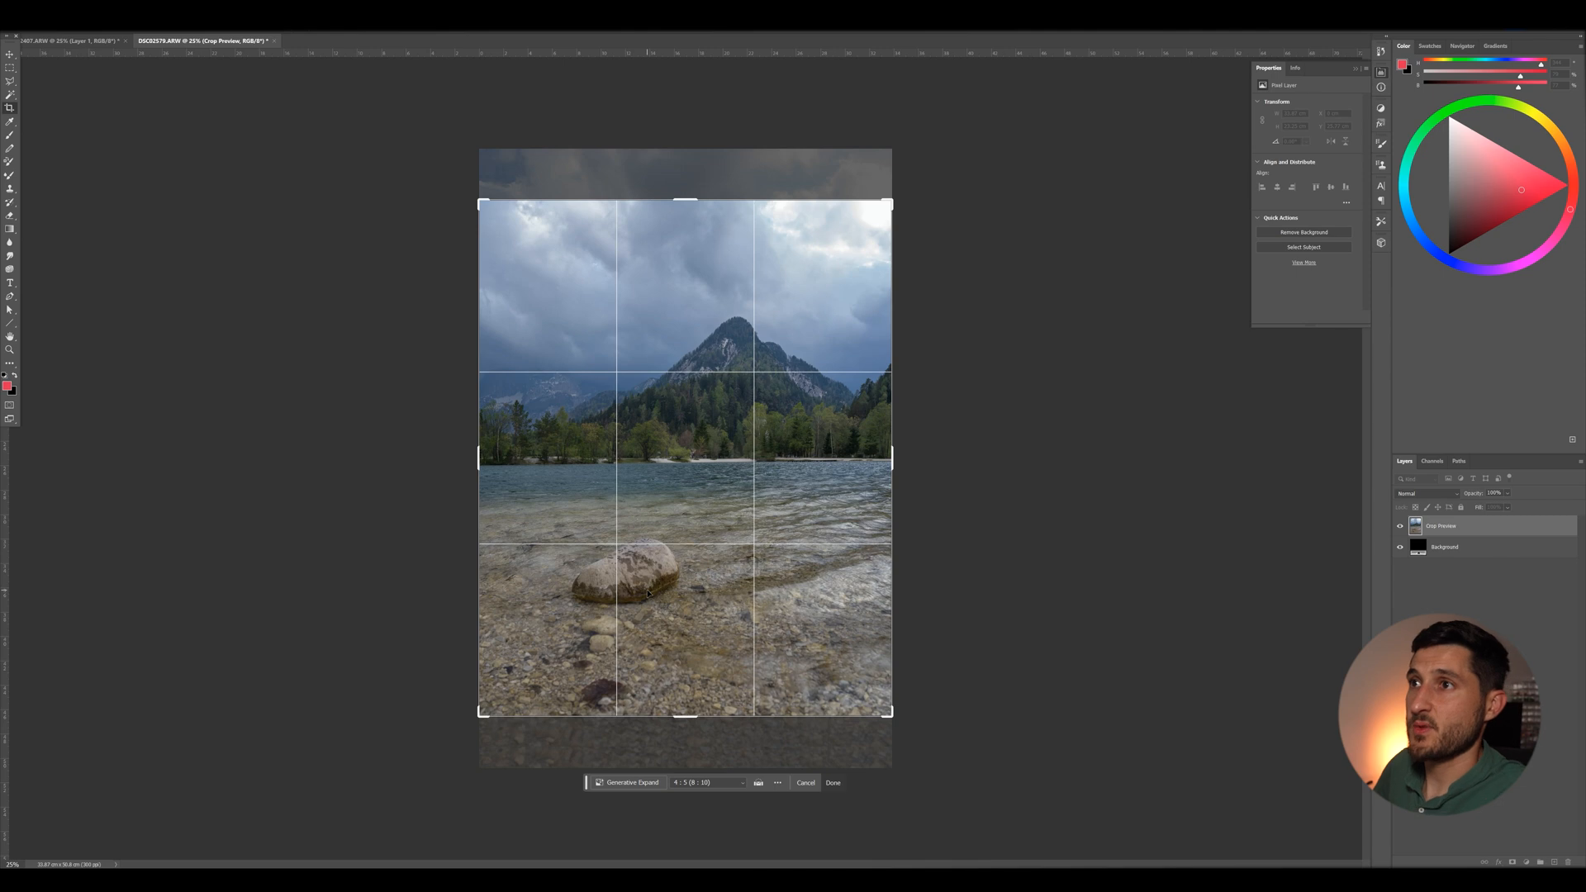
key(Return)
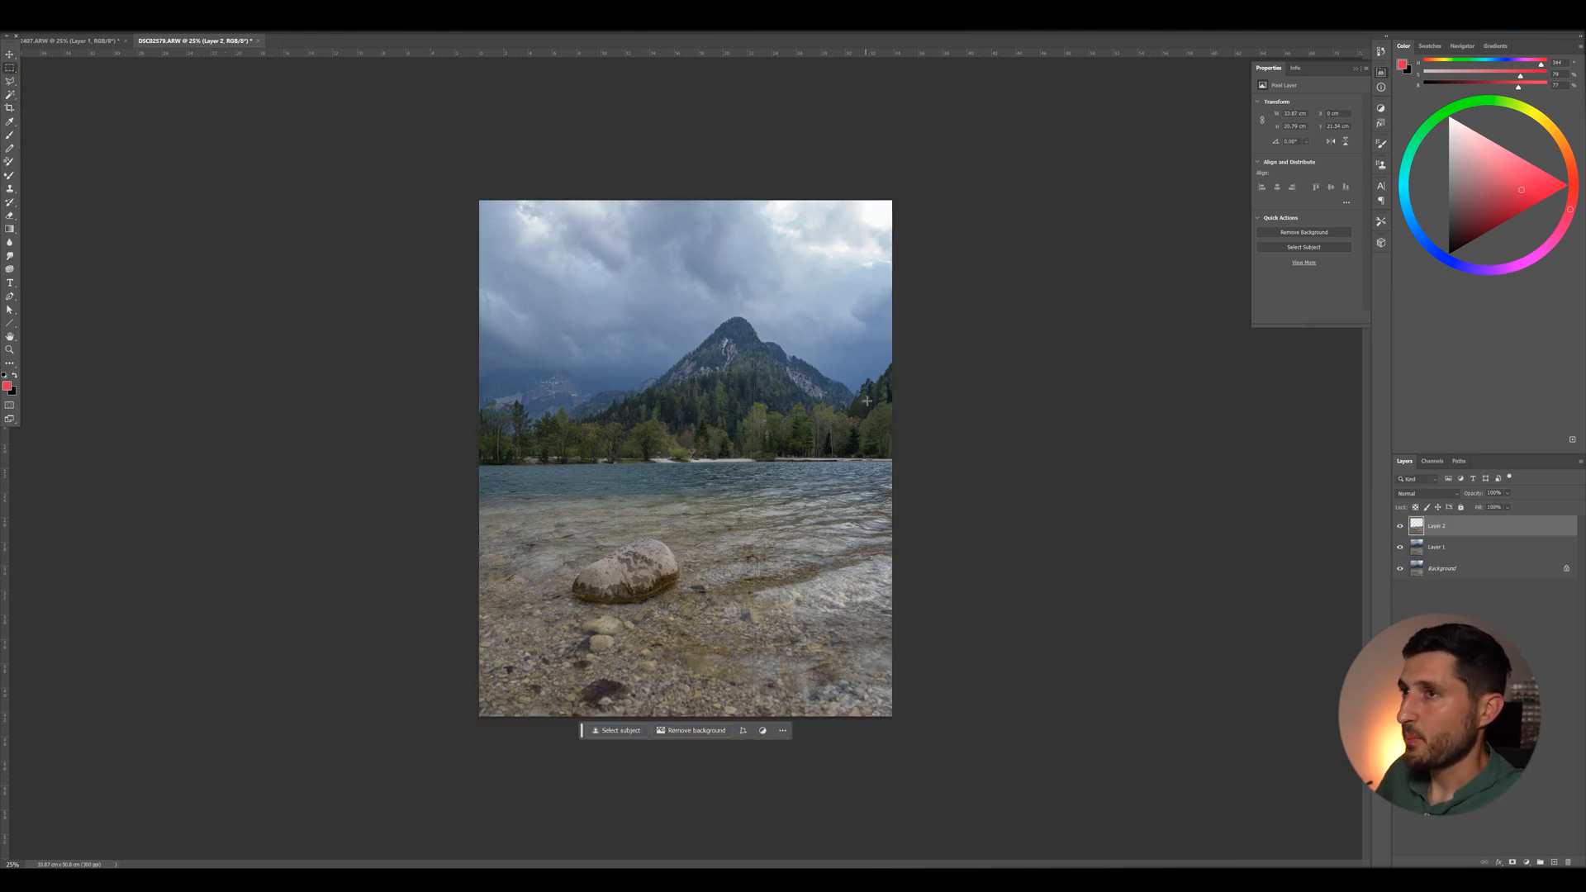
Select a rectangle around the large rock on Layer 2 and copy it to a new layer.
drag(556, 534, 698, 618)
right_click(641, 584)
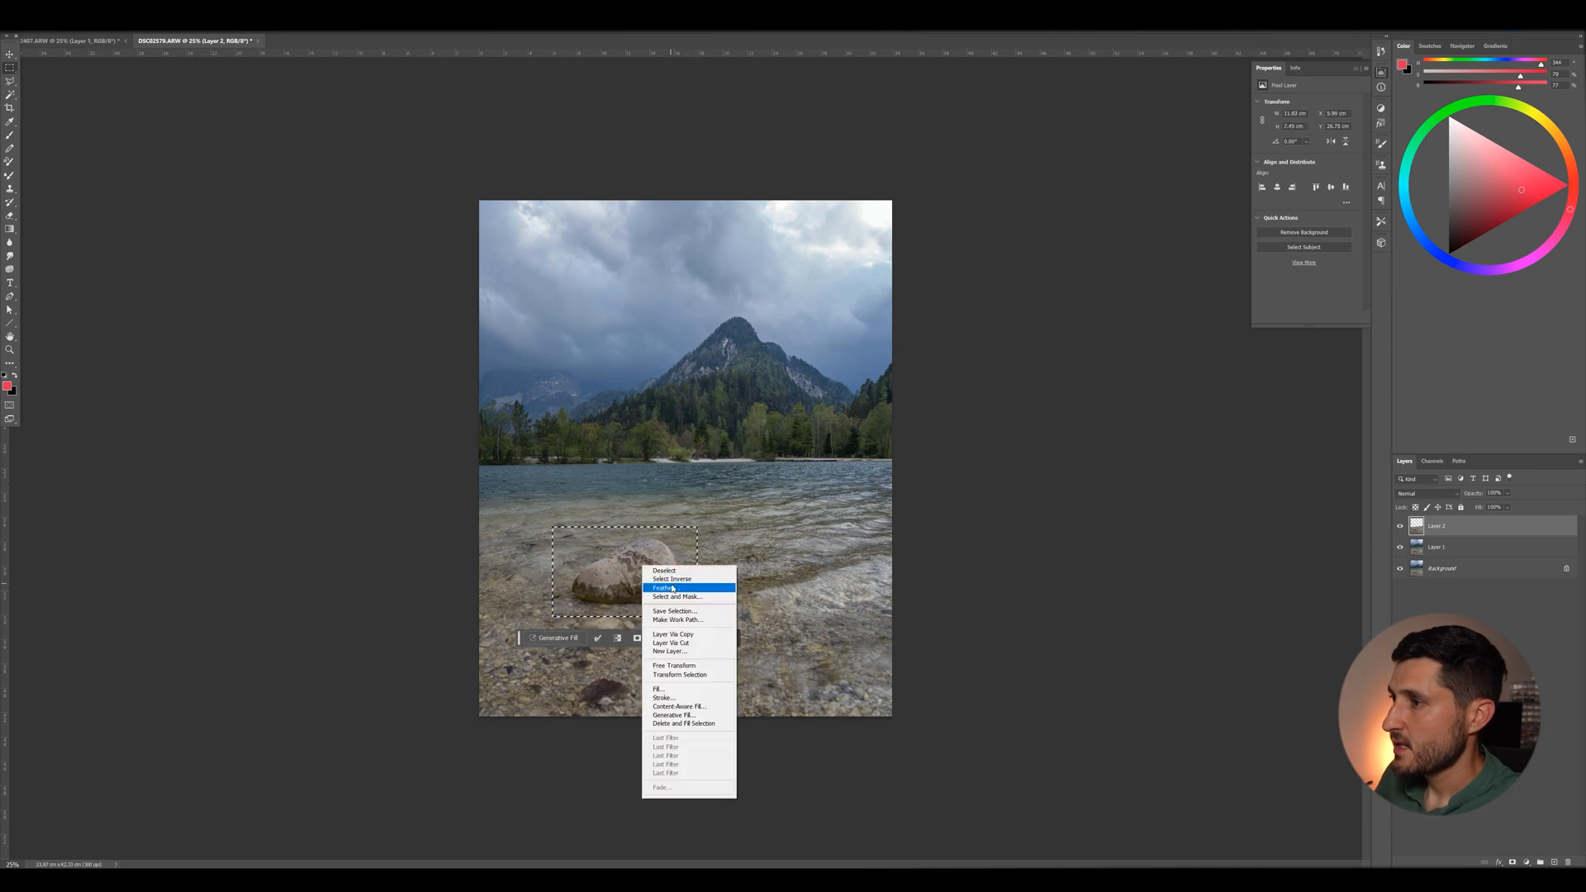
click(626, 580)
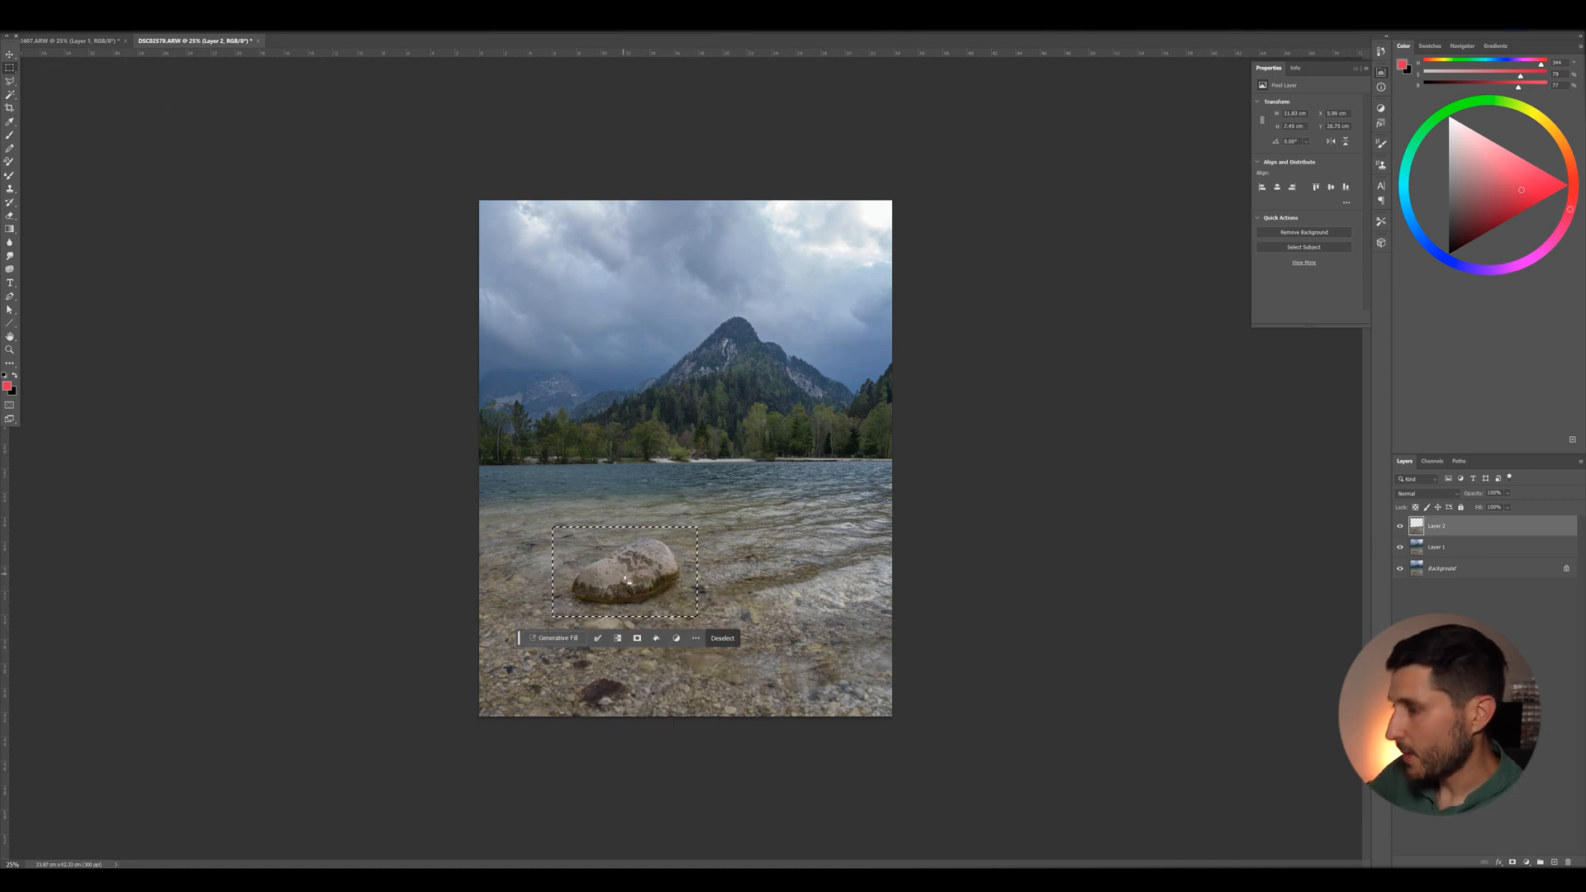
right_click(624, 579)
click(630, 582)
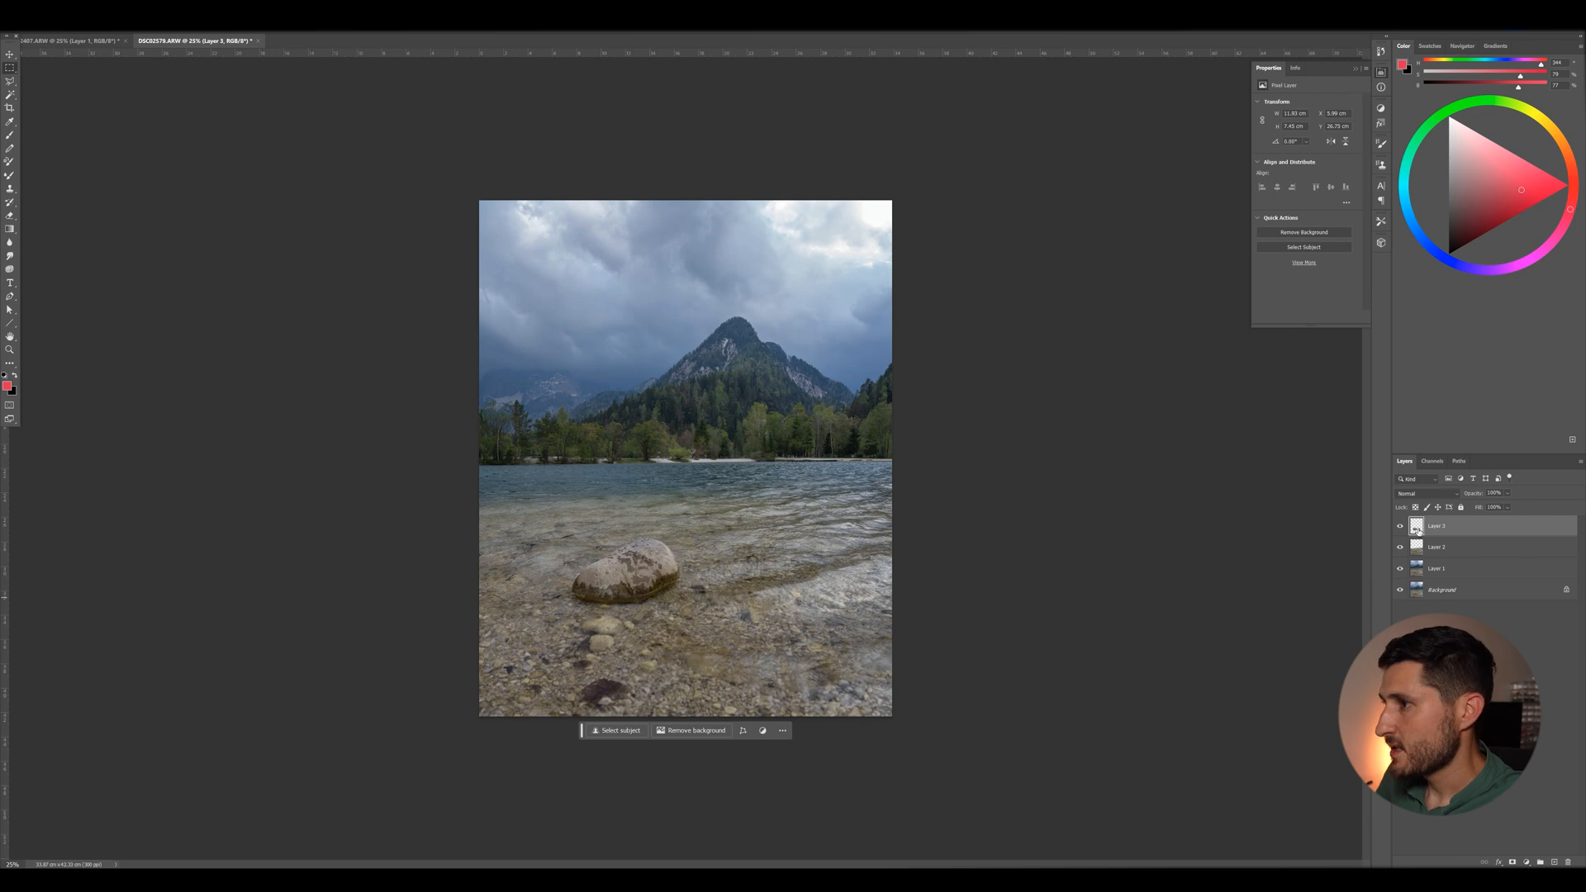
Load Layer 3's outline as a selection, feather it by 100 pixels, invert it, delete the hard edges around the rock and deselect.
right_click(627, 564)
click(651, 589)
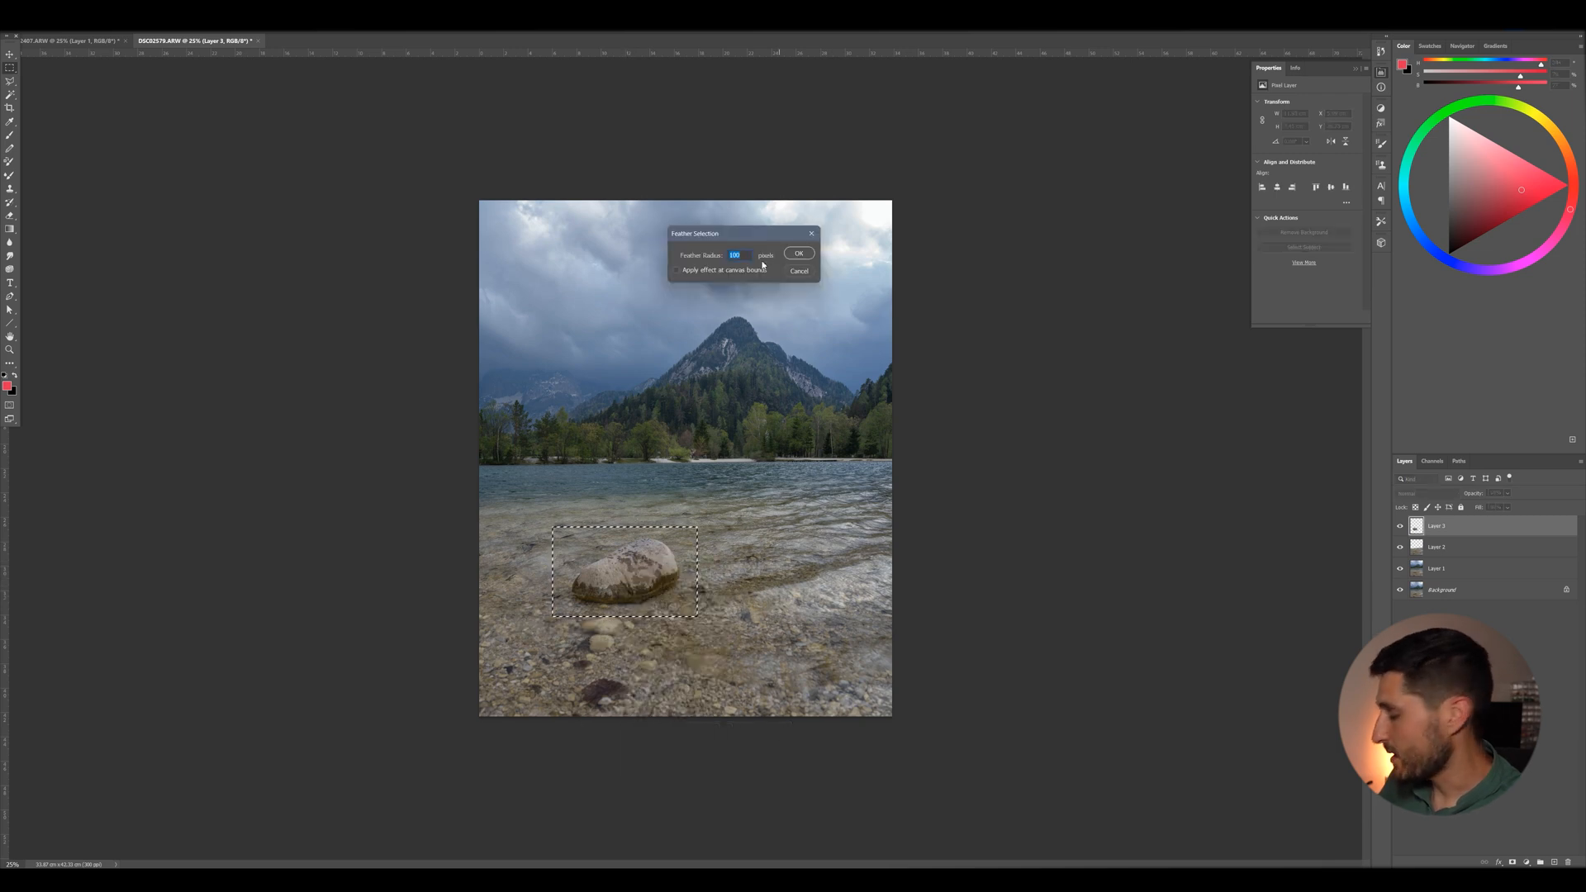
click(799, 252)
right_click(661, 556)
click(692, 568)
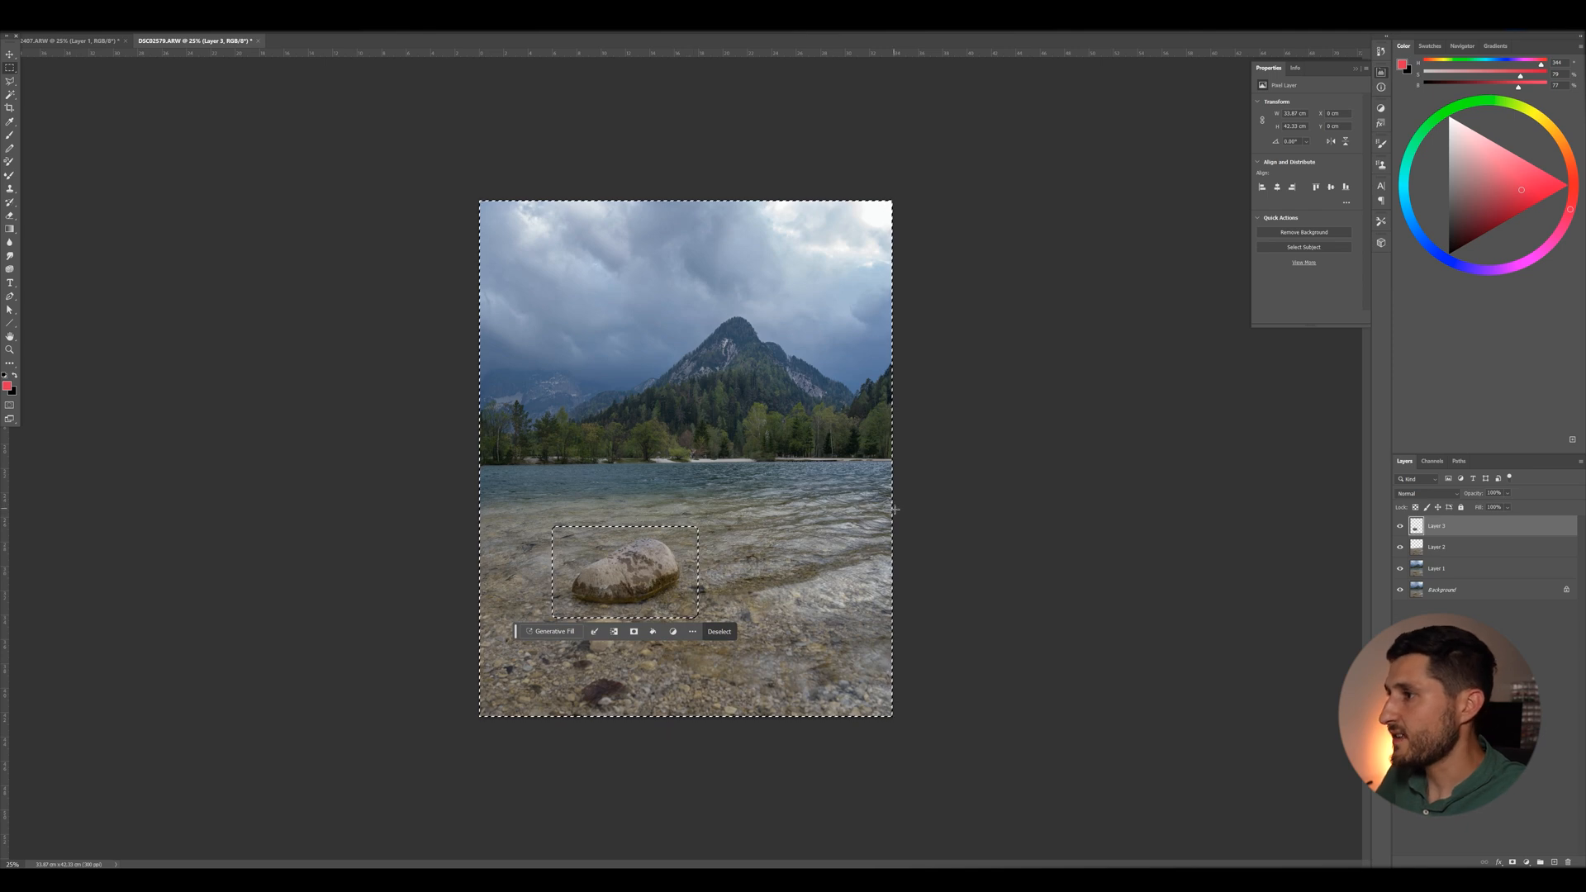
key(Delete)
key(ctrl+d)
Move the rock on Layer 3 slightly up and to the left, checking it against the crop's rule-of-thirds grid without cropping.
key(v)
drag(624, 561, 615, 563)
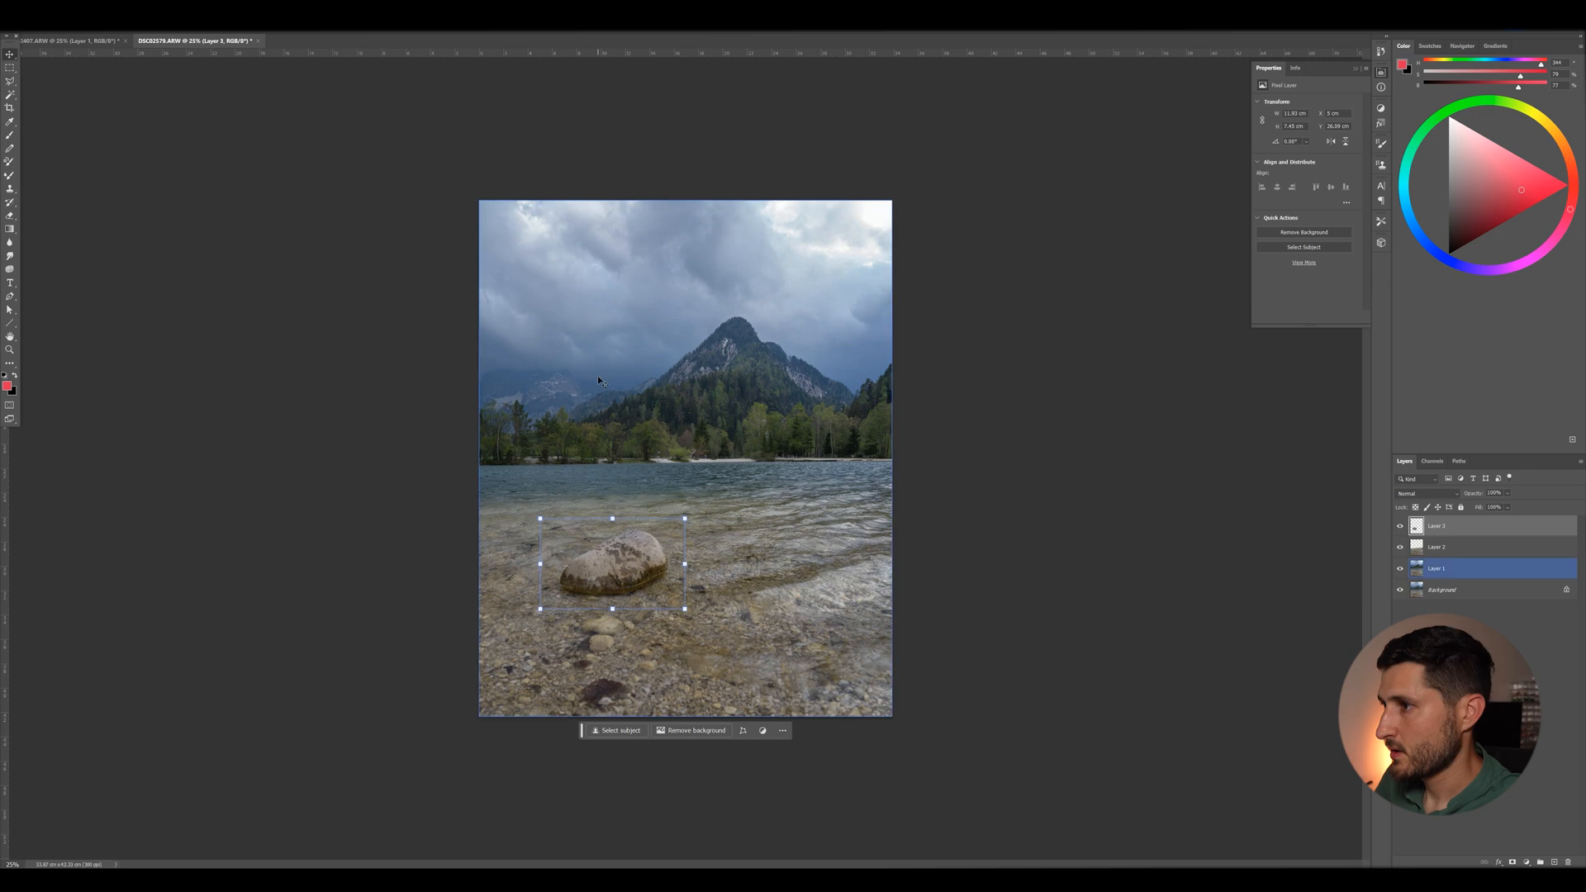
key(c)
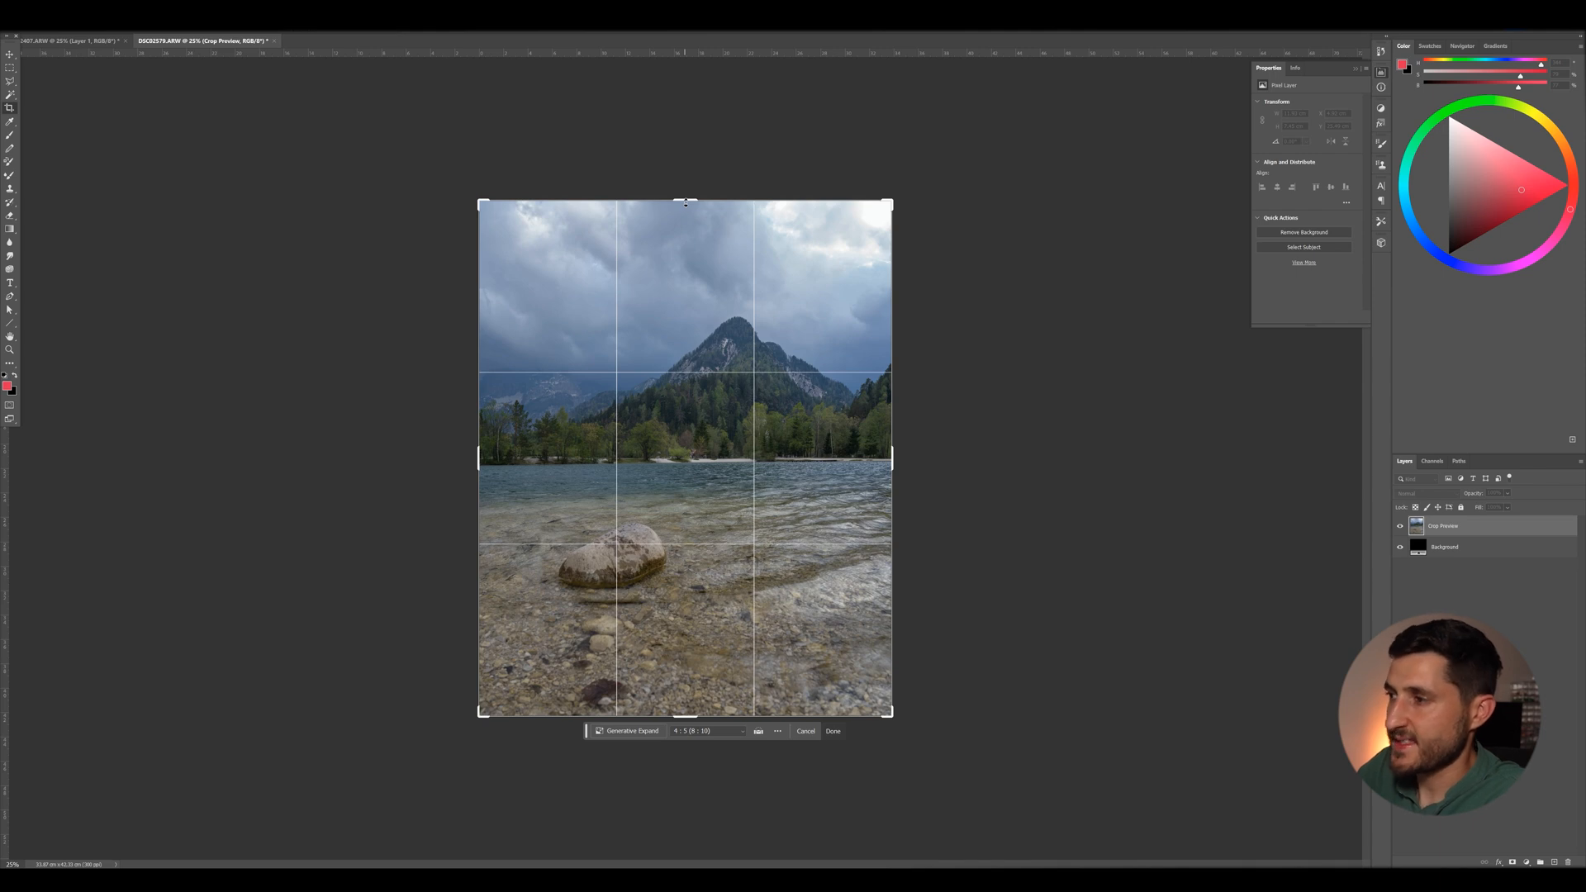
key(Escape)
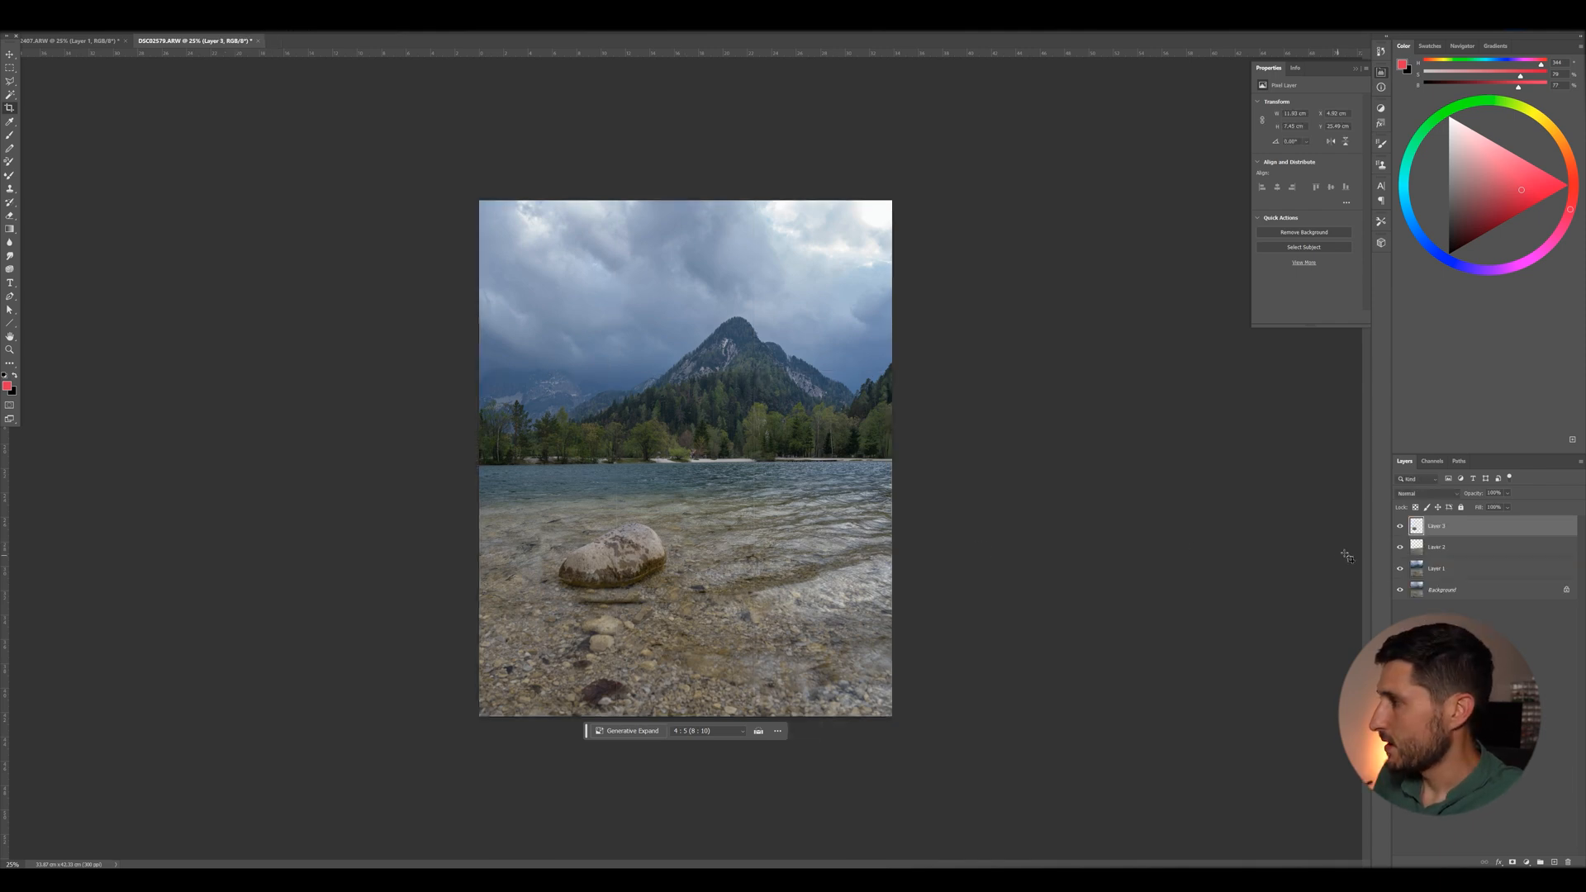
Outline a ring around the moved rock with the Lasso tool, excluding the rock itself, and run Generative Fill with an empty prompt.
click(11, 71)
click(10, 80)
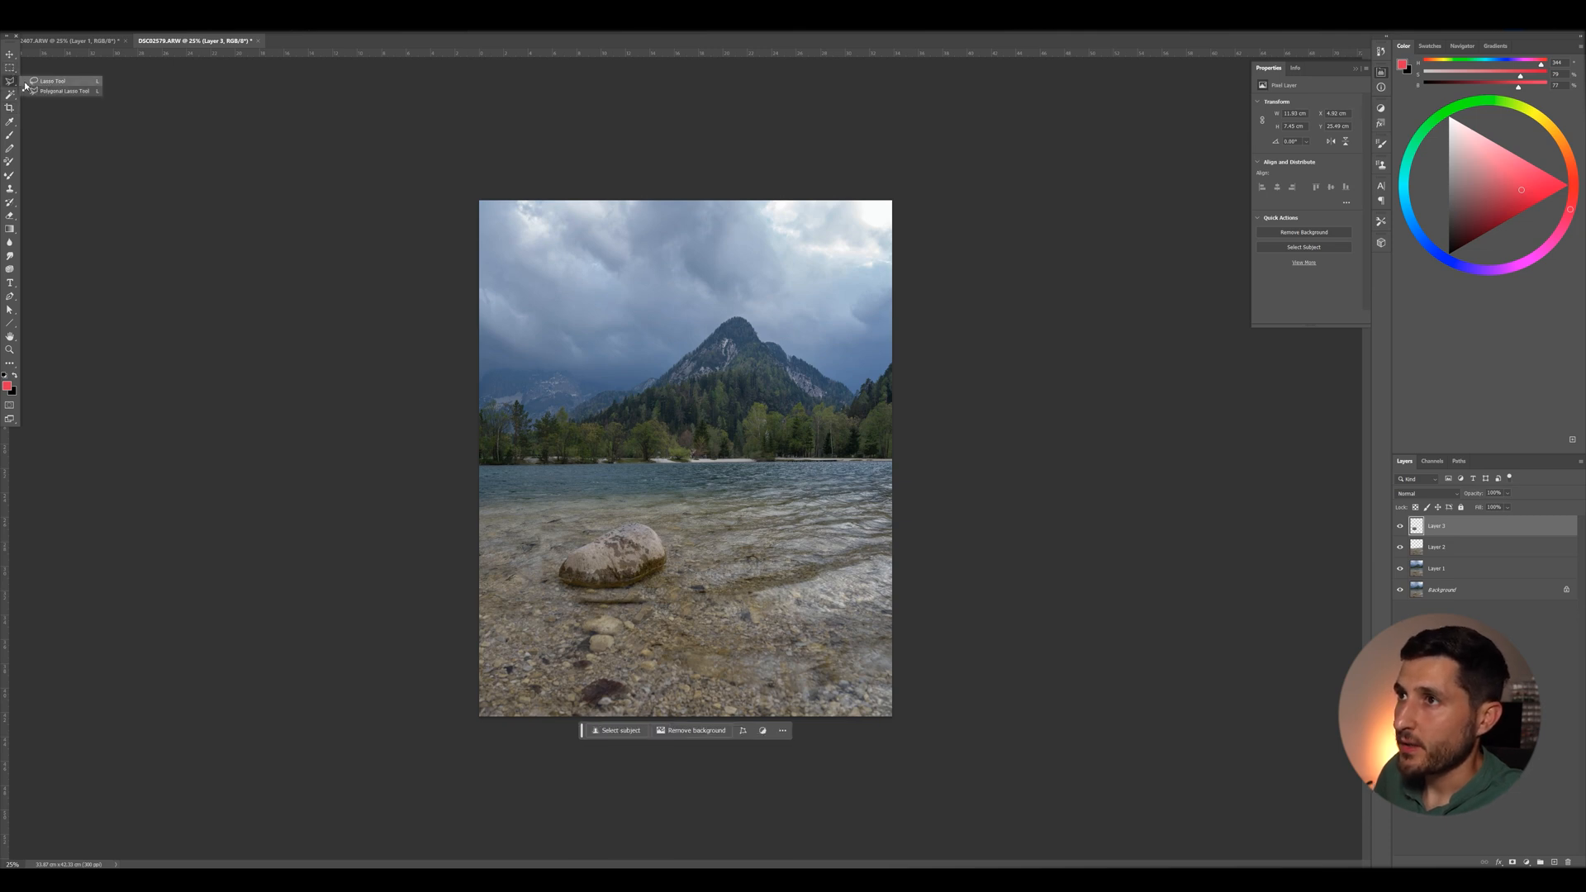
mouse_move(548, 601)
mouse_down()
mouse_move(650, 593)
mouse_move(684, 542)
mouse_move(700, 556)
mouse_move(684, 595)
mouse_move(646, 618)
mouse_move(546, 608)
mouse_up()
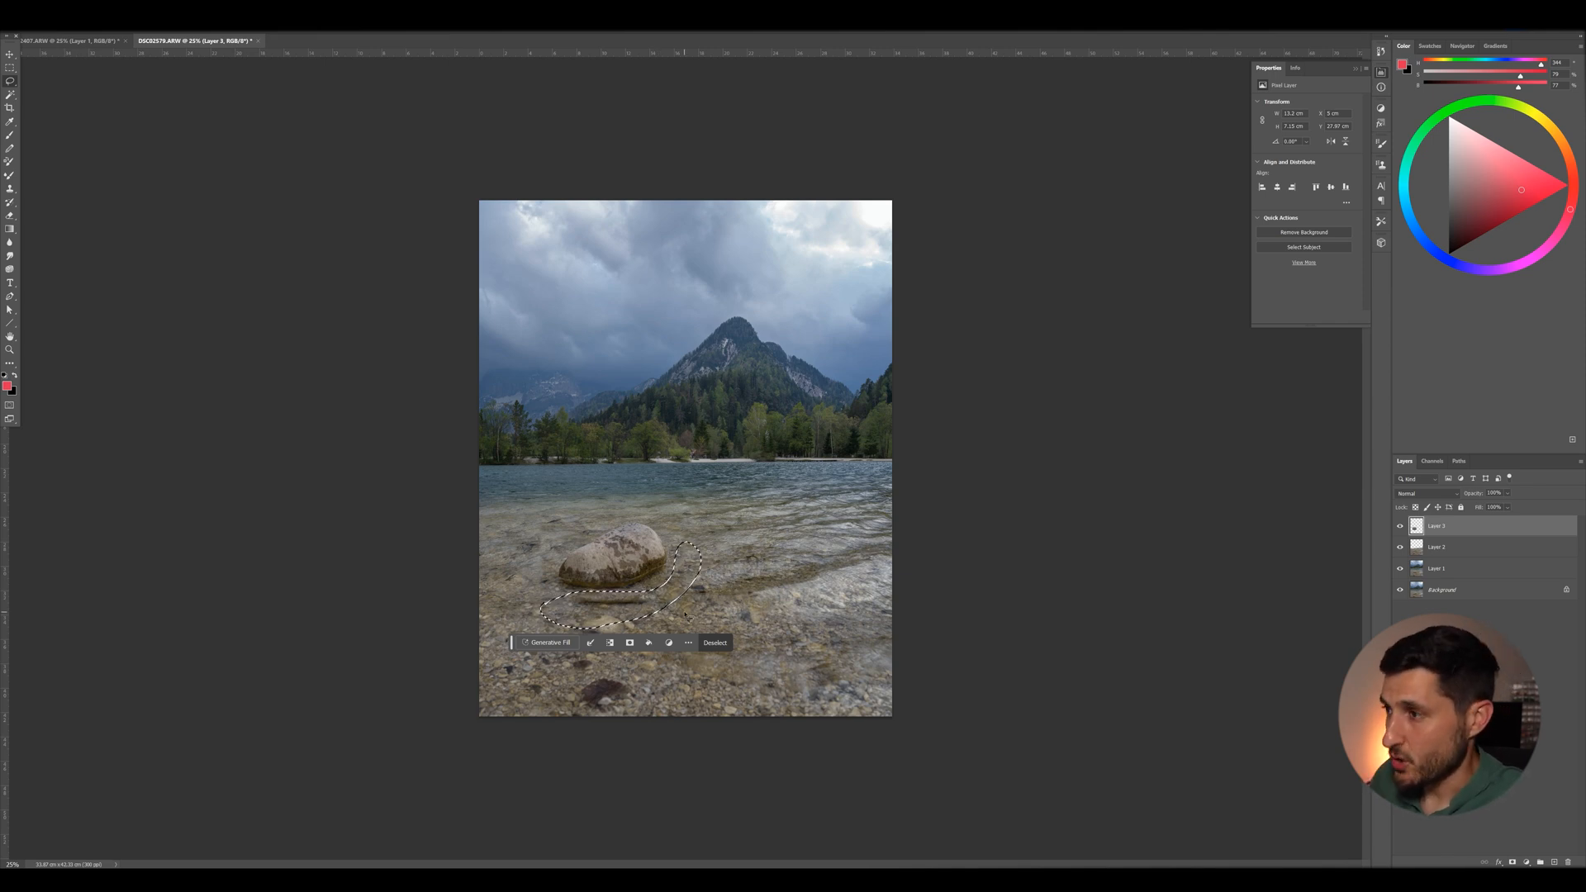
mouse_move(541, 553)
mouse_down()
mouse_move(585, 515)
mouse_move(549, 511)
mouse_move(522, 555)
mouse_move(543, 555)
mouse_up()
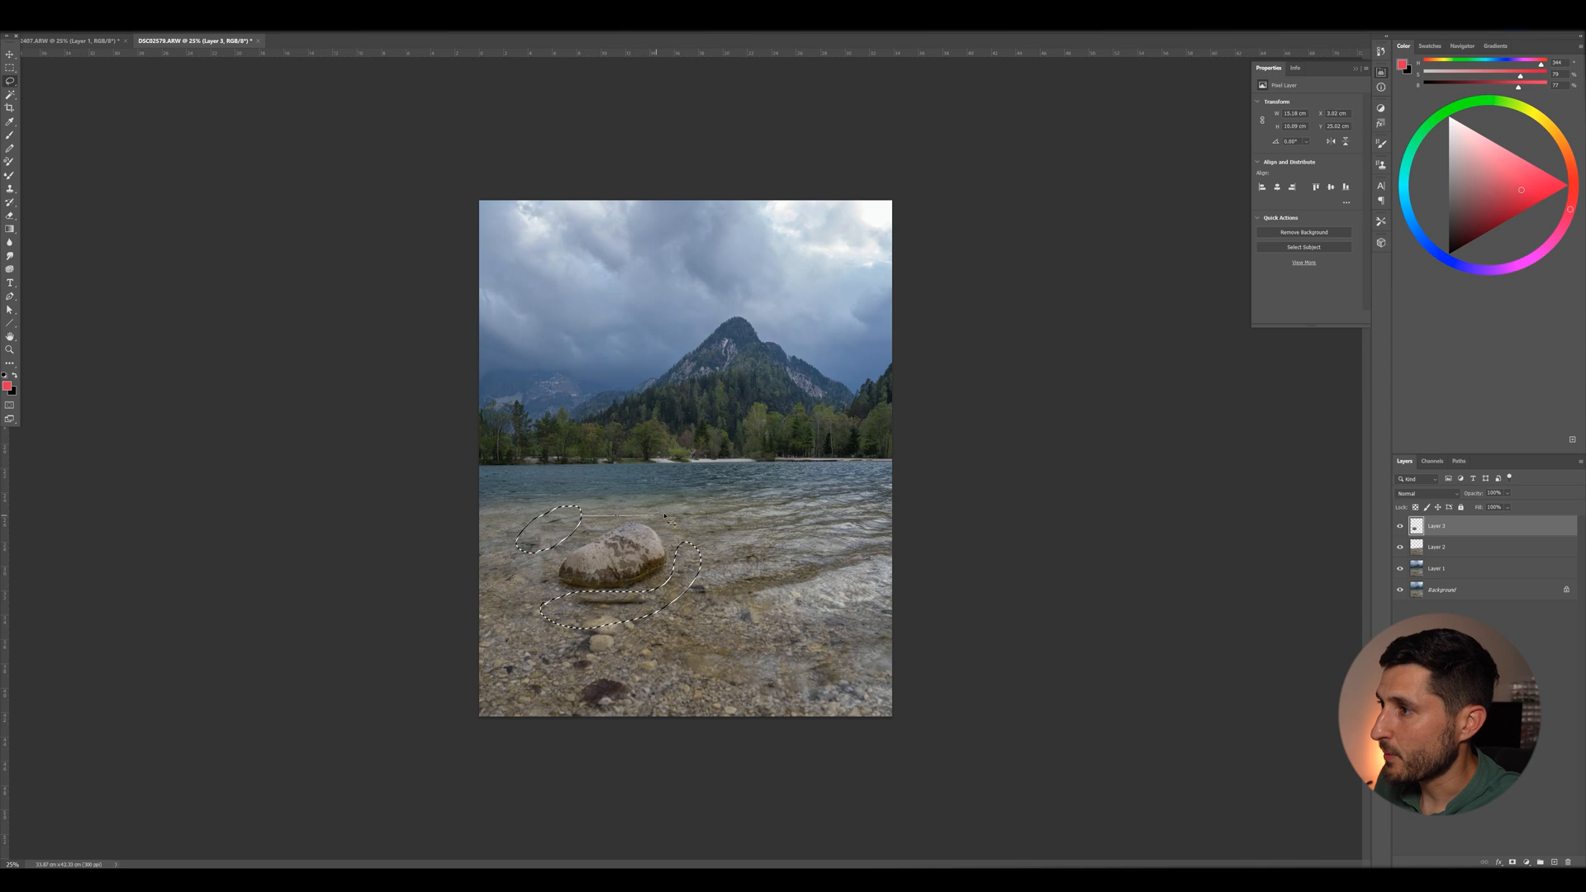
mouse_move(581, 516)
mouse_down()
mouse_move(653, 502)
mouse_move(690, 520)
mouse_up()
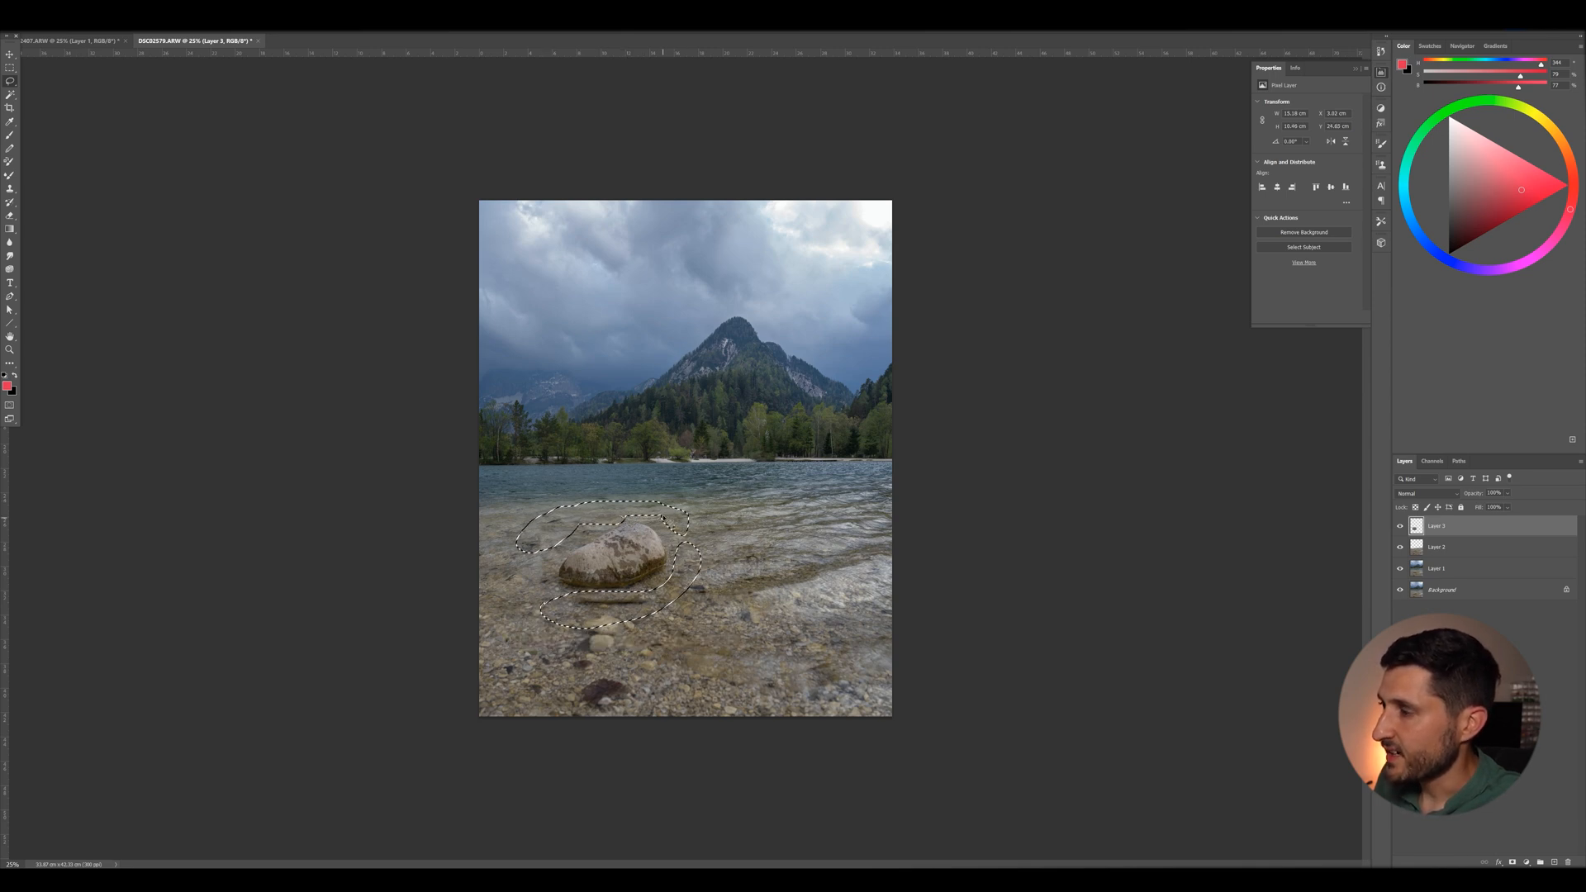
mouse_move(543, 549)
mouse_down()
mouse_move(552, 585)
mouse_move(533, 582)
mouse_up()
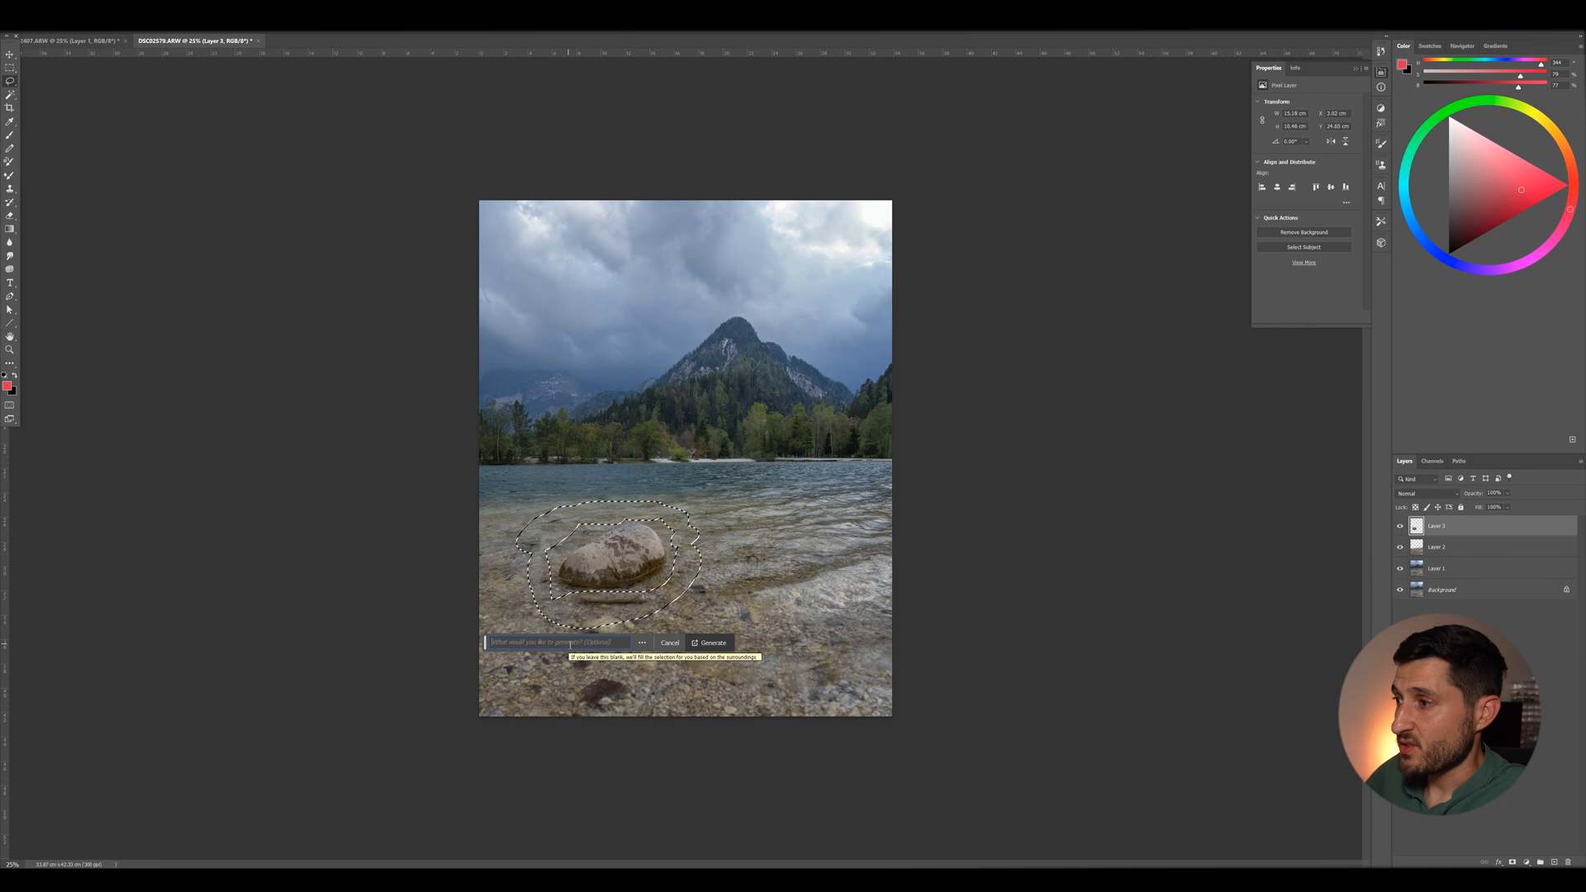
key(Return)
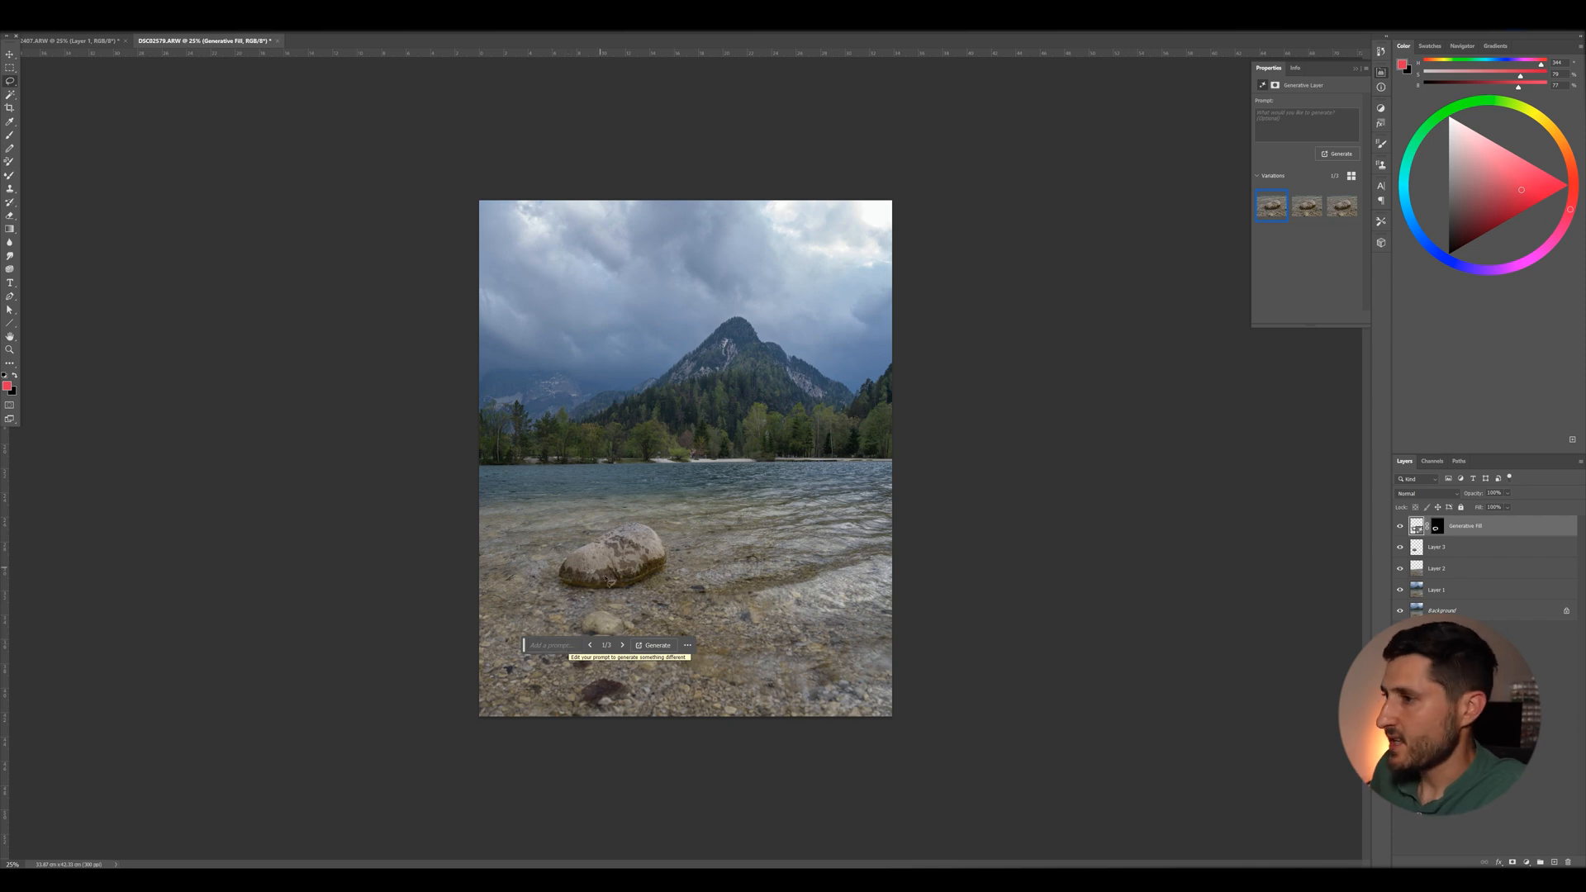
Toggle the Generative Fill layer's visibility to compare the water around the rock with and without the fill.
click(1401, 527)
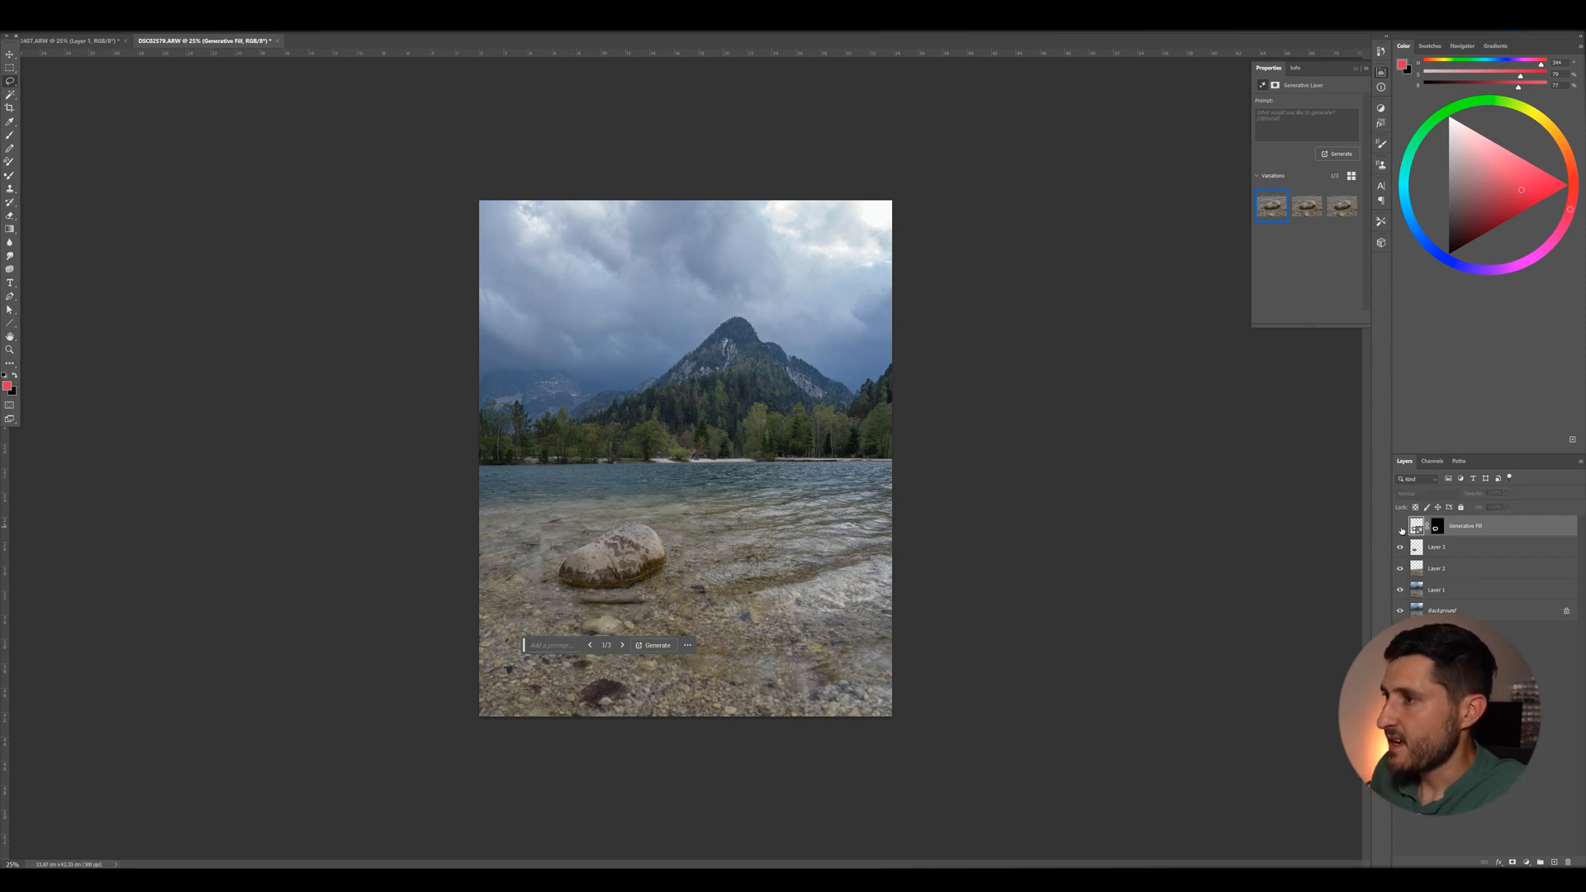
click(1401, 528)
click(1401, 527)
click(1401, 527)
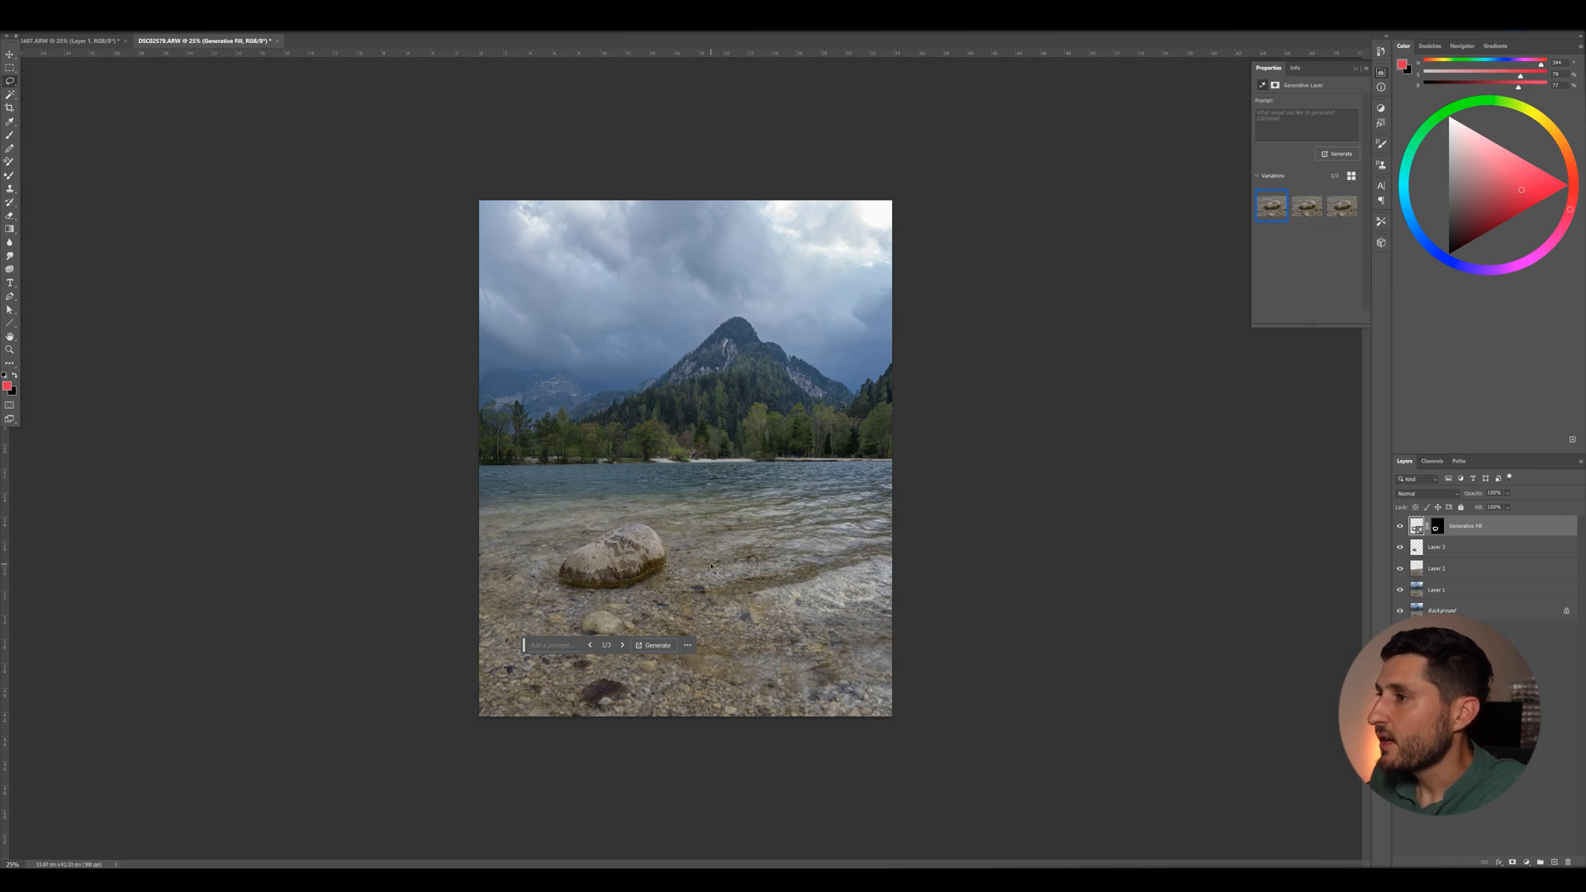
Cycle through the generated variations around the rock and keep the second one.
click(622, 646)
click(623, 646)
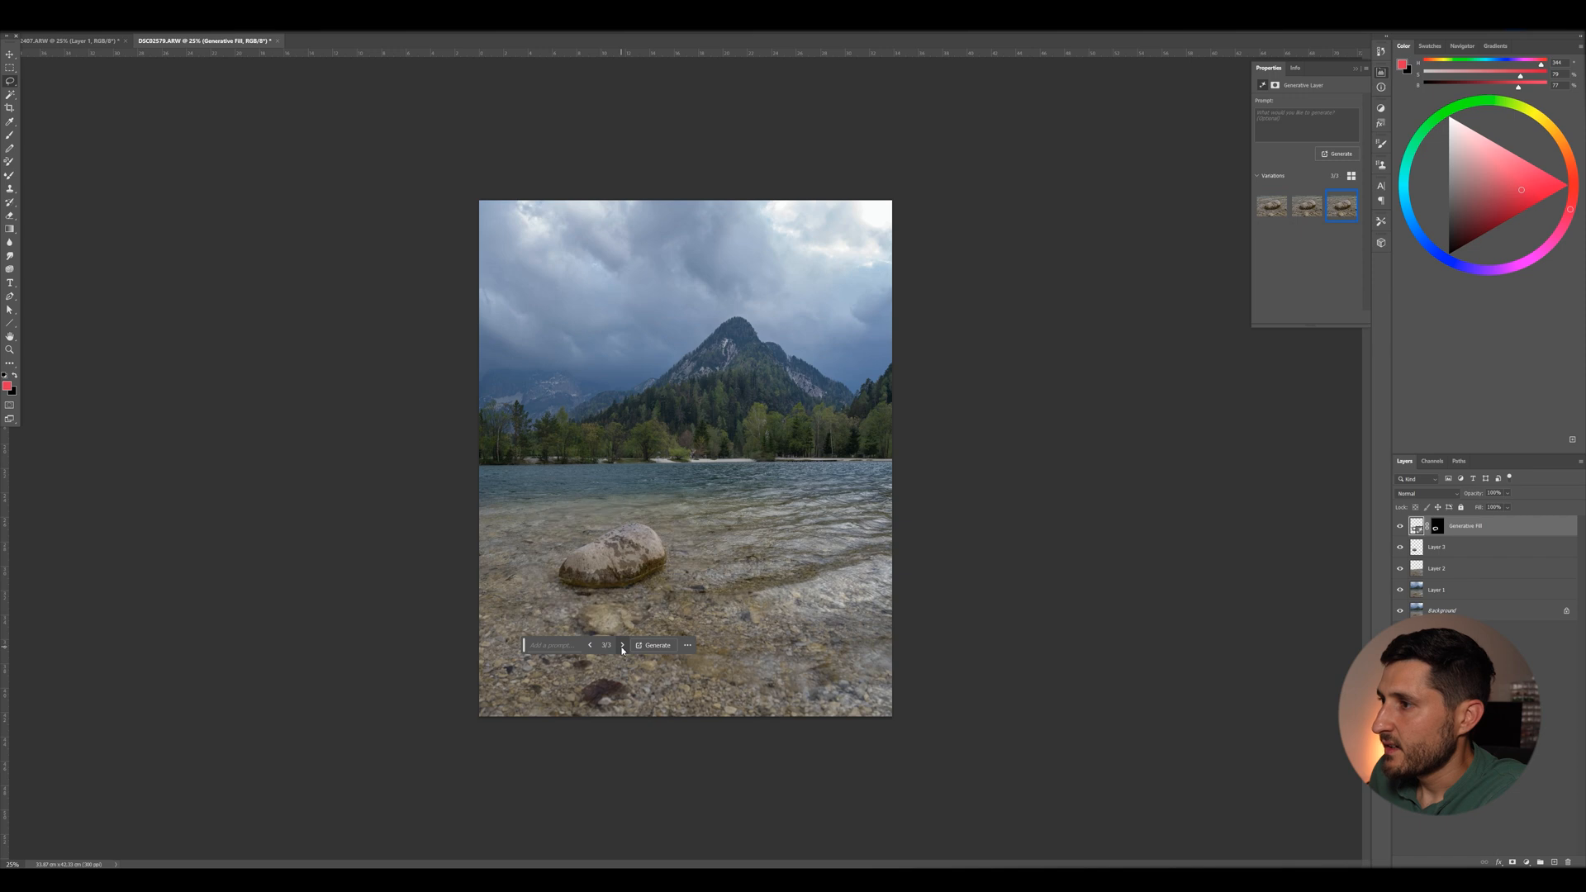
click(623, 646)
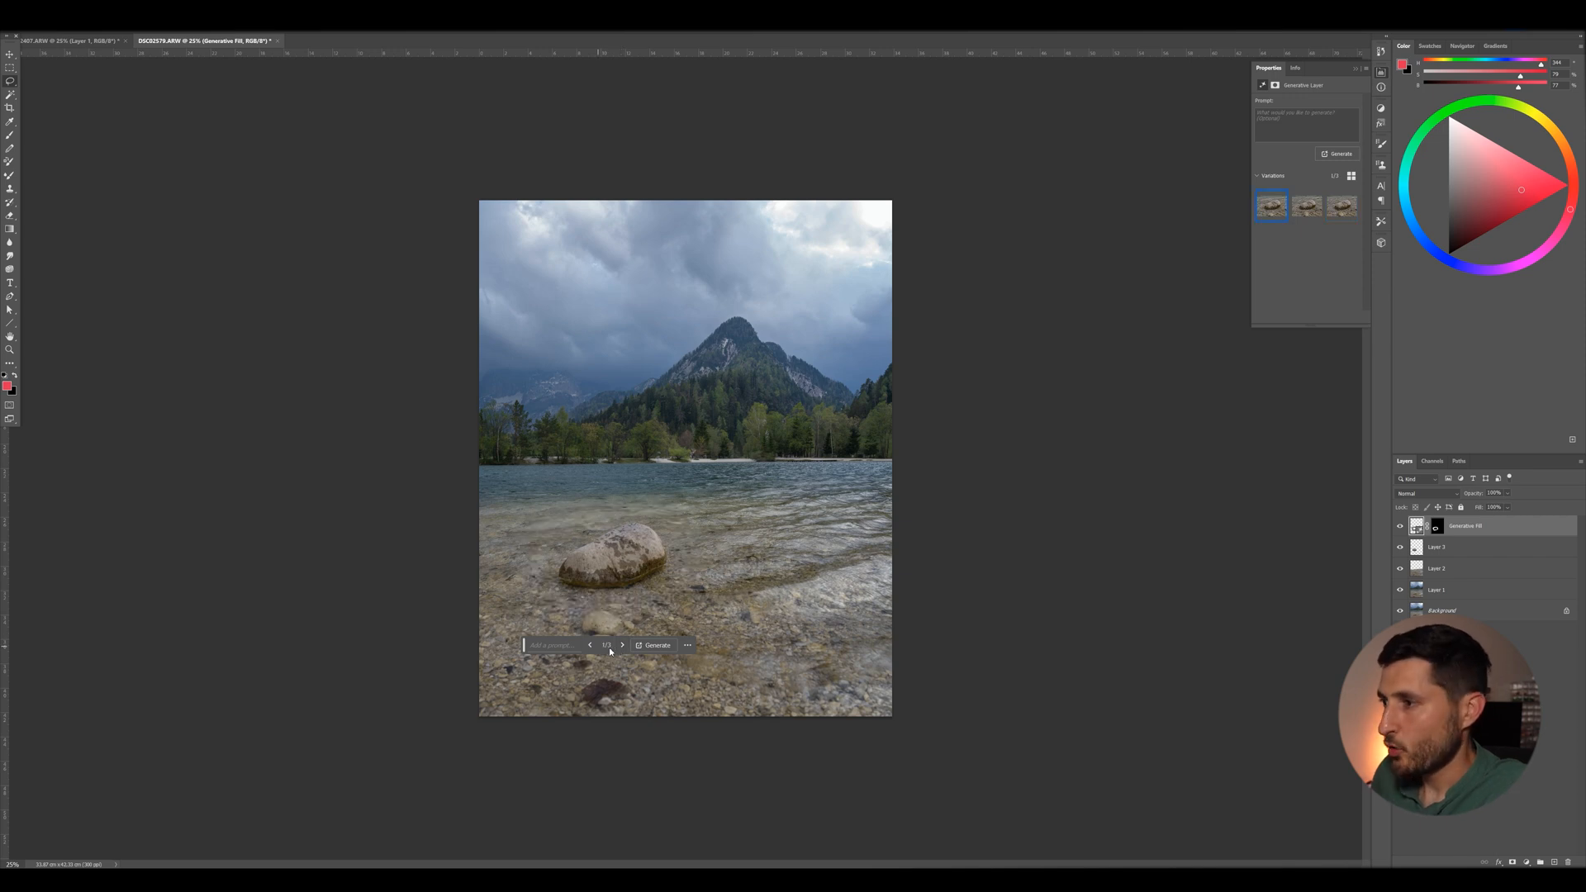
click(622, 646)
click(622, 646)
click(590, 646)
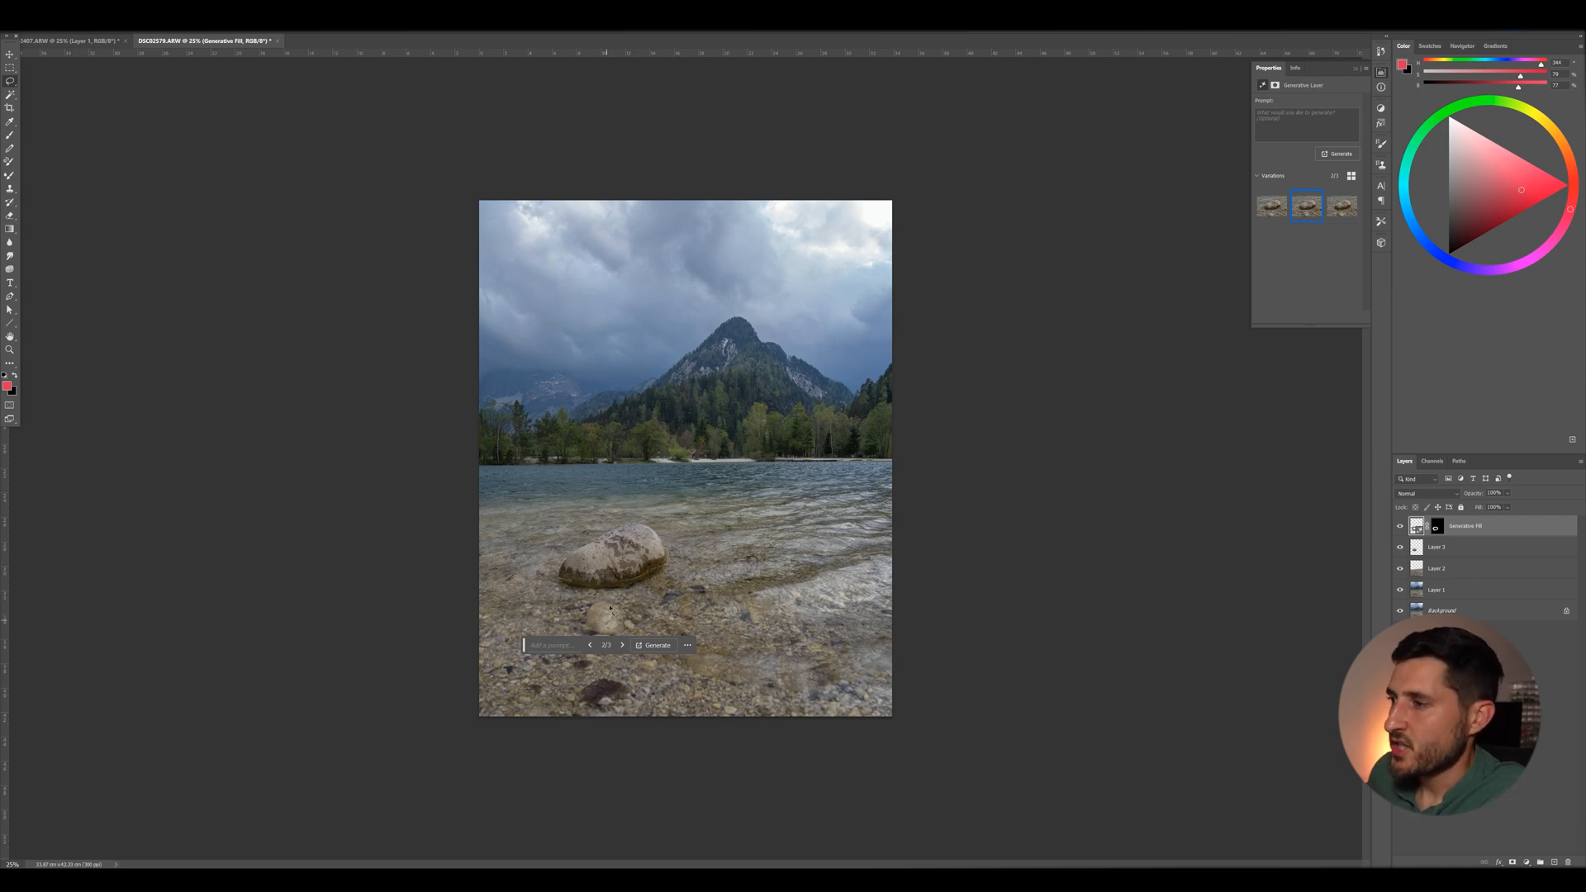
Move Layer 1 to the top of the layer stack and toggle its visibility for a before-and-after comparison, leaving it hidden.
click(1458, 591)
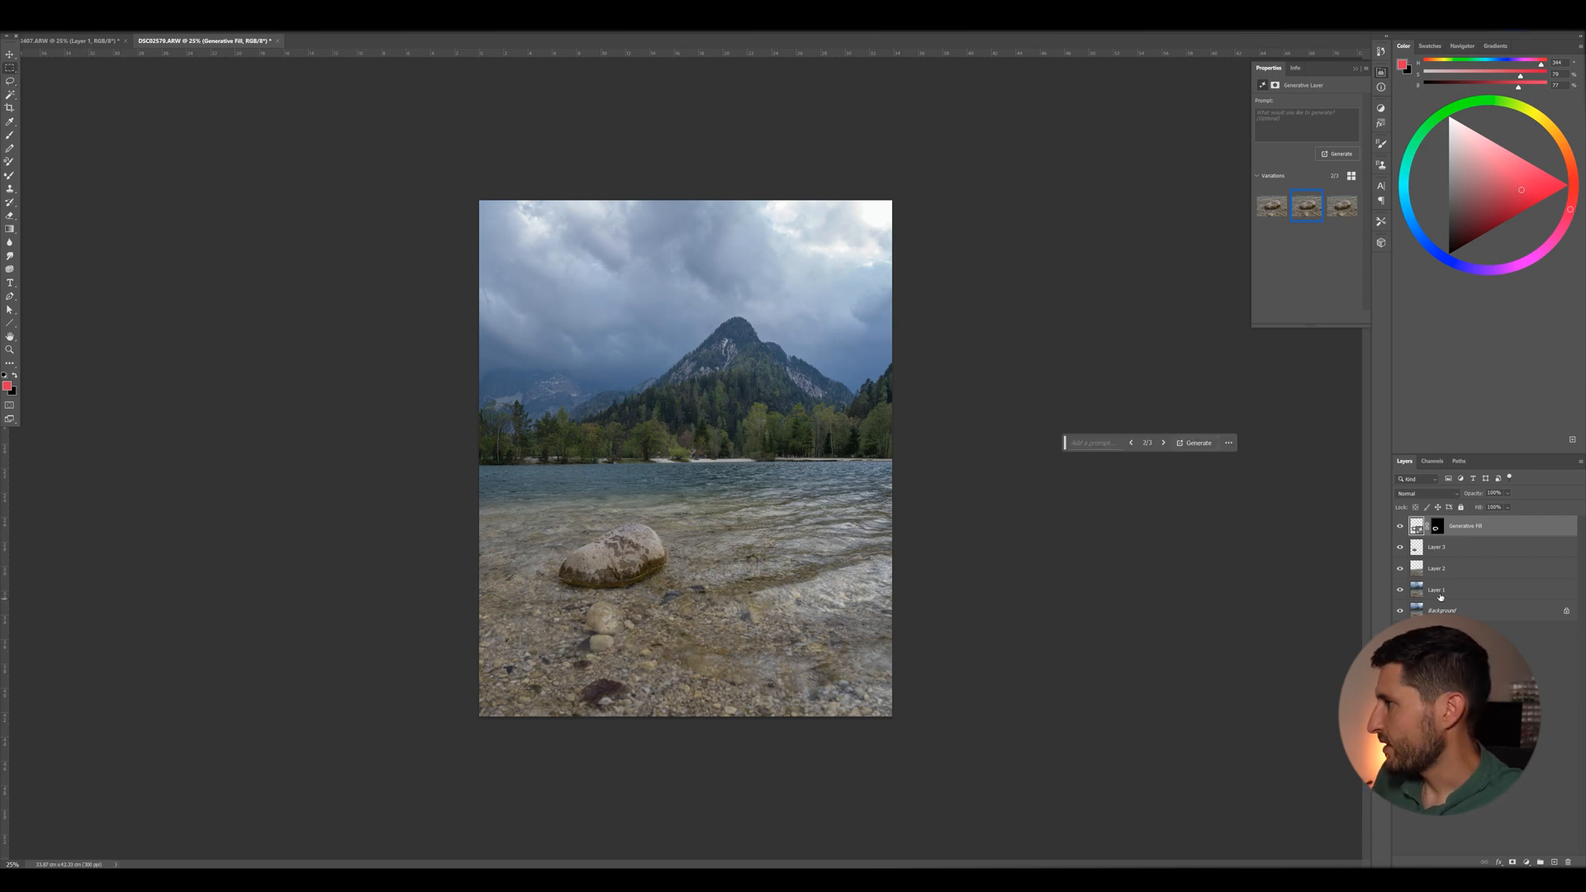
drag(1456, 593, 1429, 522)
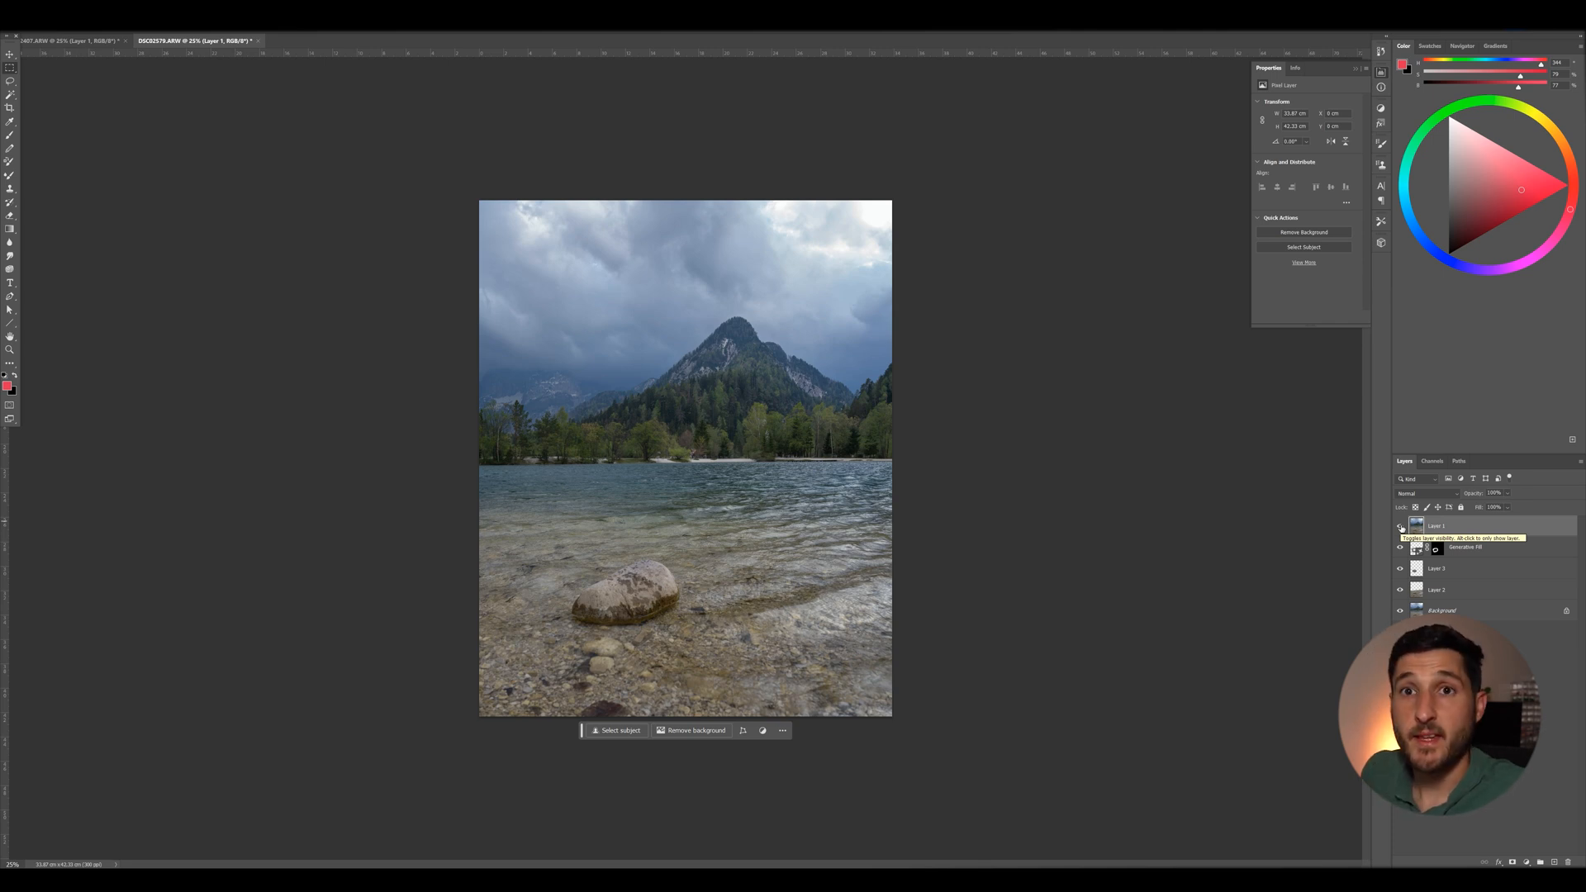
click(1401, 528)
click(1401, 527)
click(1401, 528)
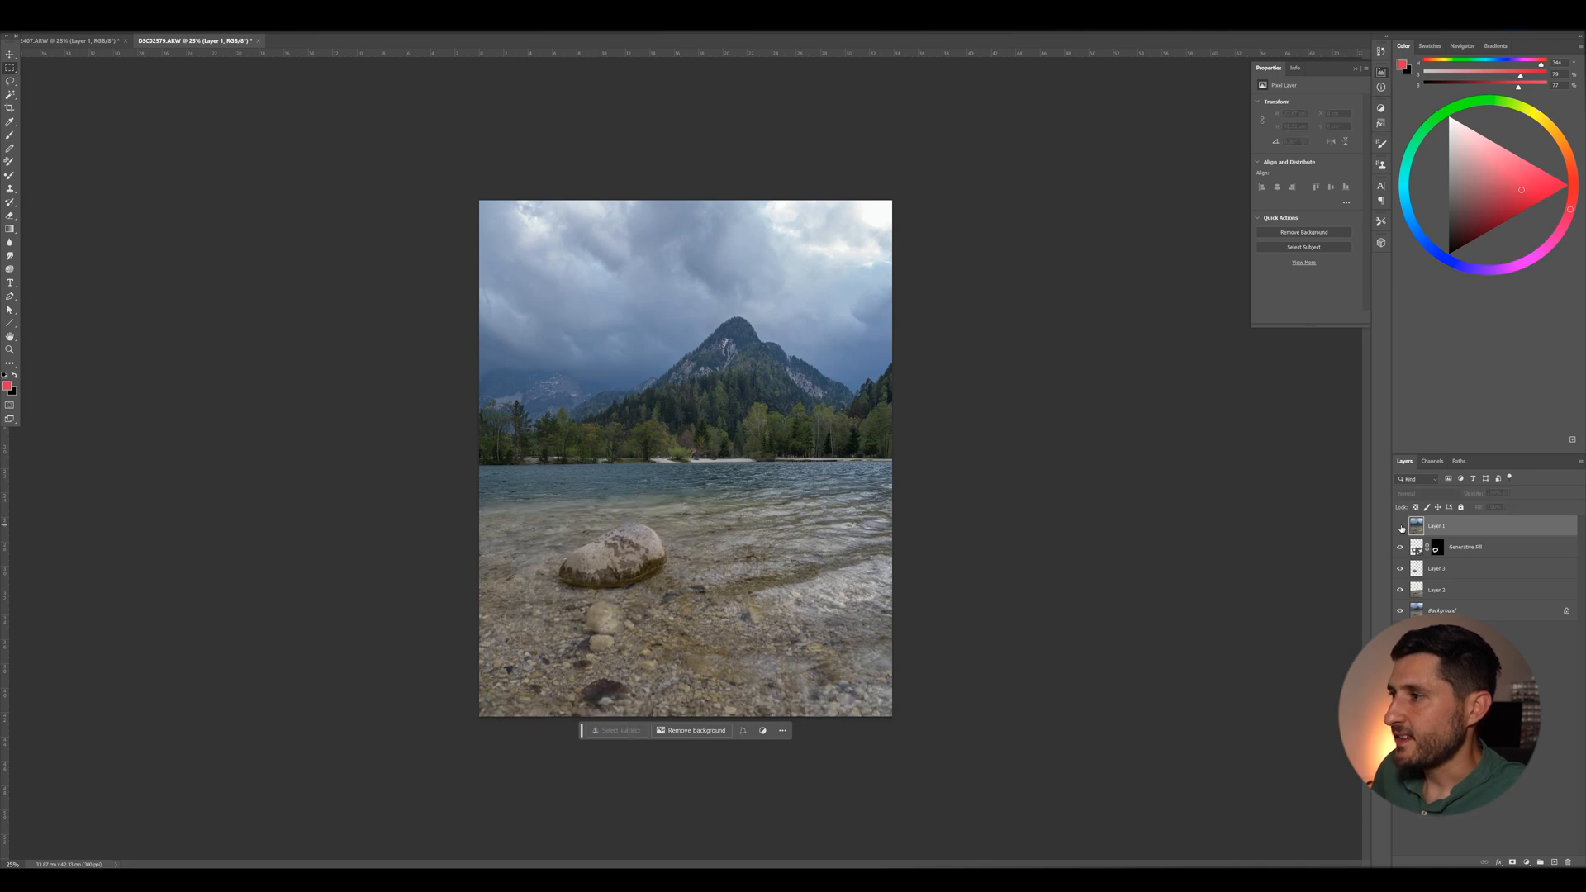
click(1401, 528)
click(1401, 528)
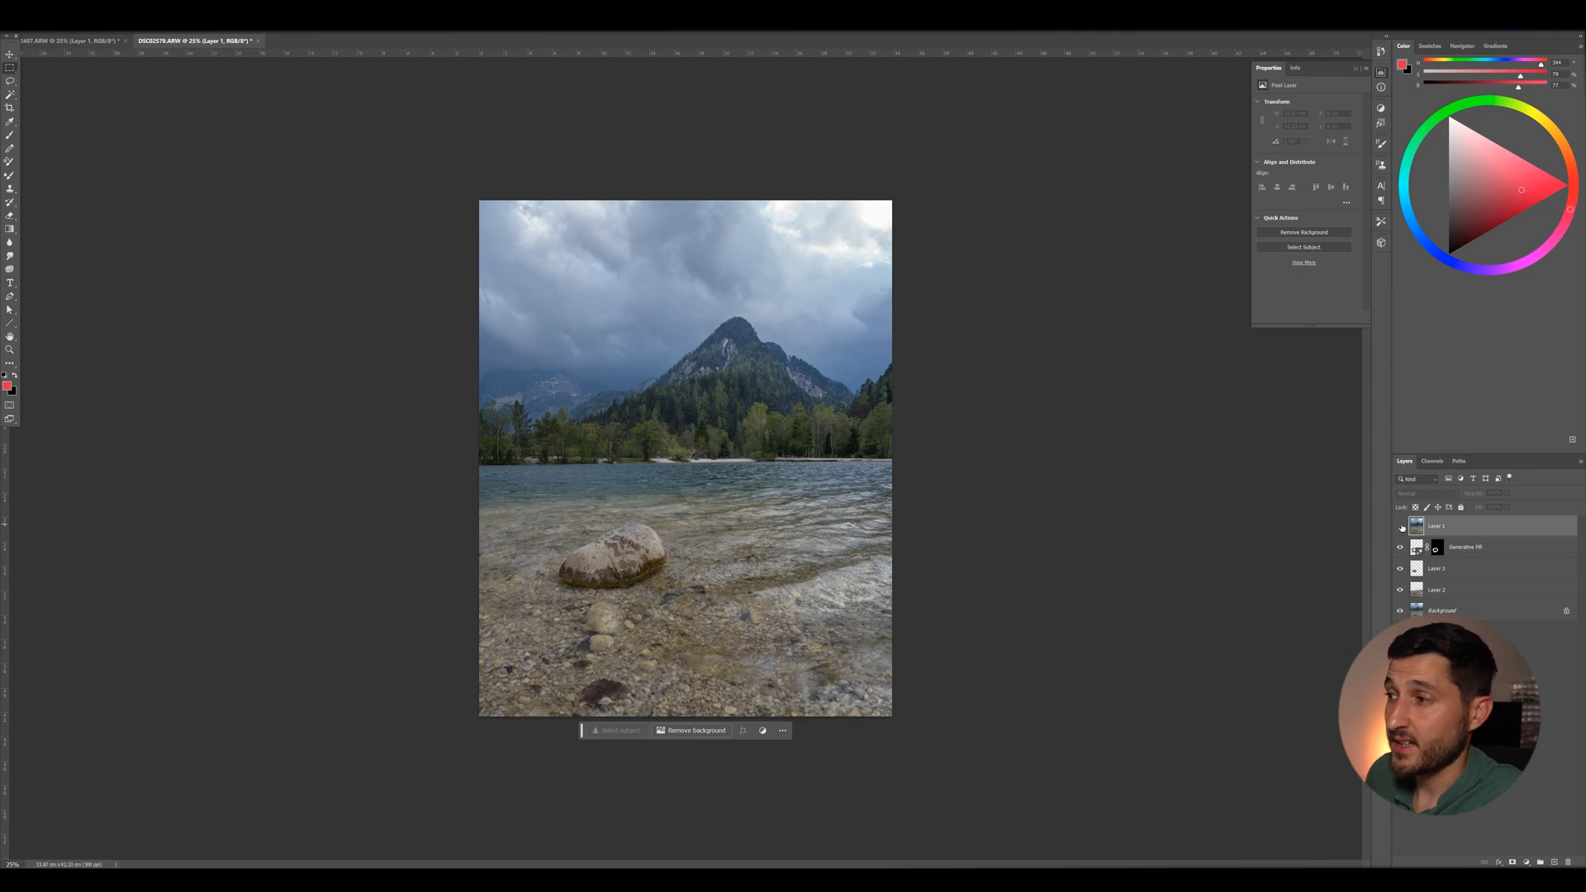
click(1402, 527)
click(1402, 527)
click(1402, 527)
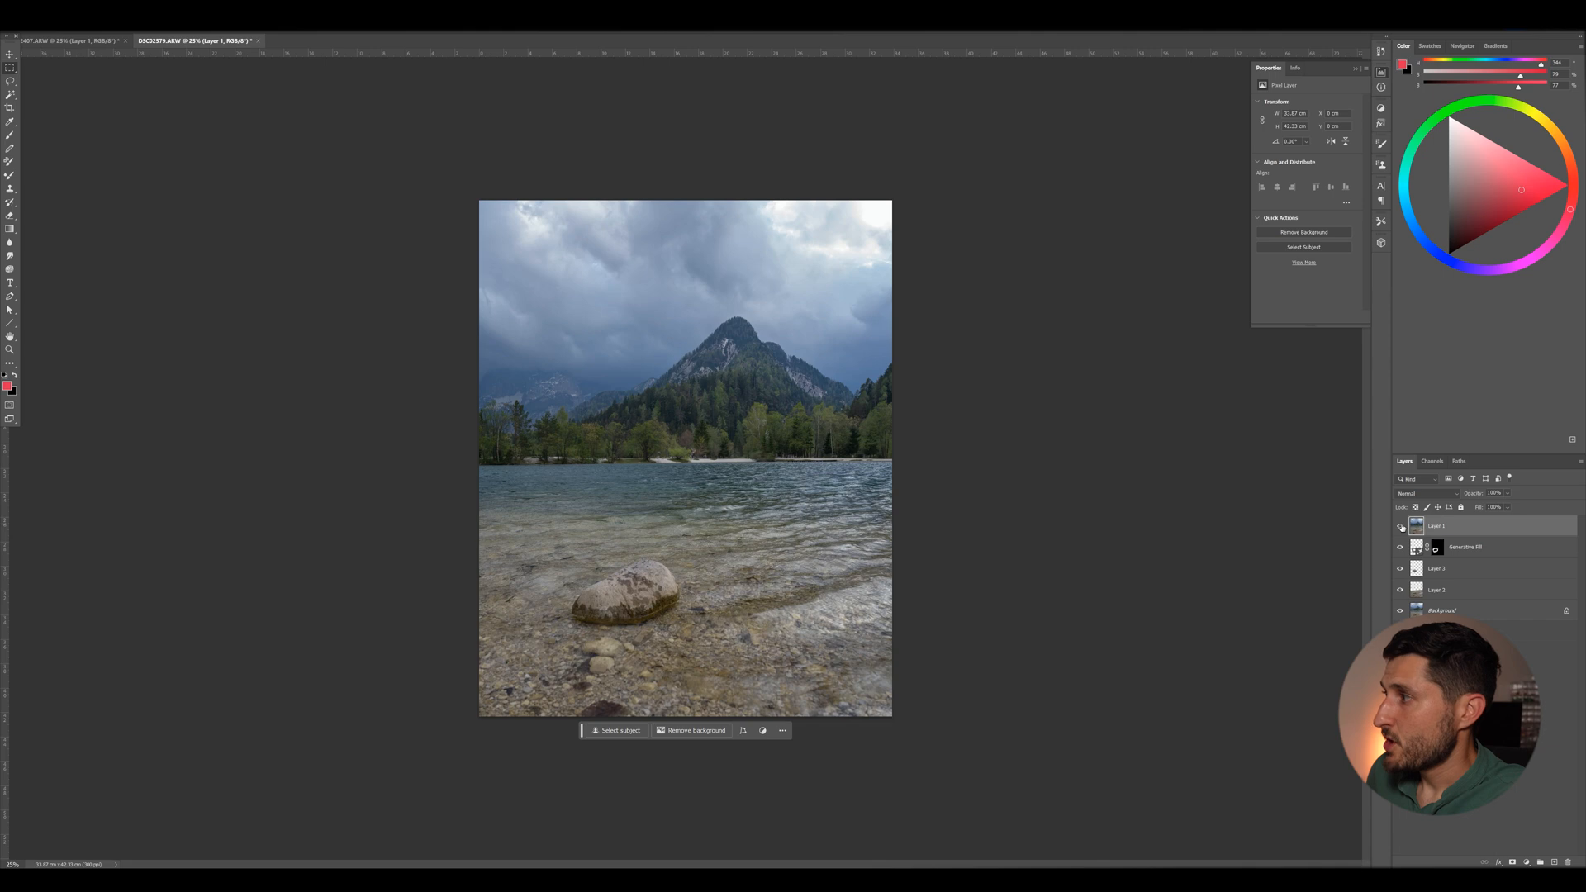
click(1402, 528)
Switch to the river photo document and toggle Layer 1 to compare the original with the added mountain and waterfall.
click(53, 41)
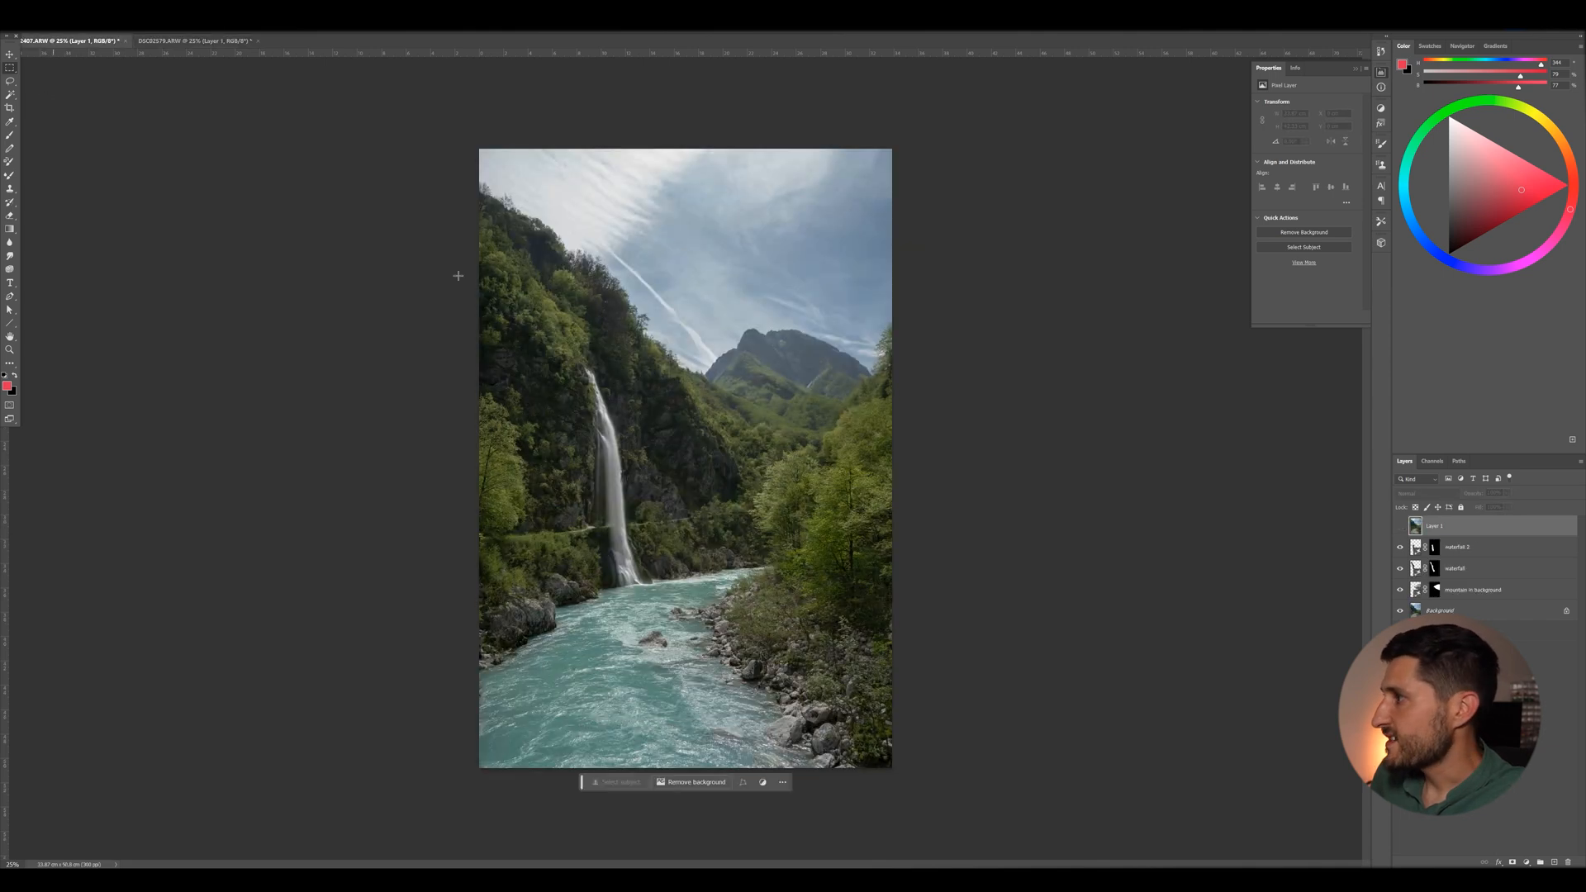
click(1400, 527)
click(1400, 527)
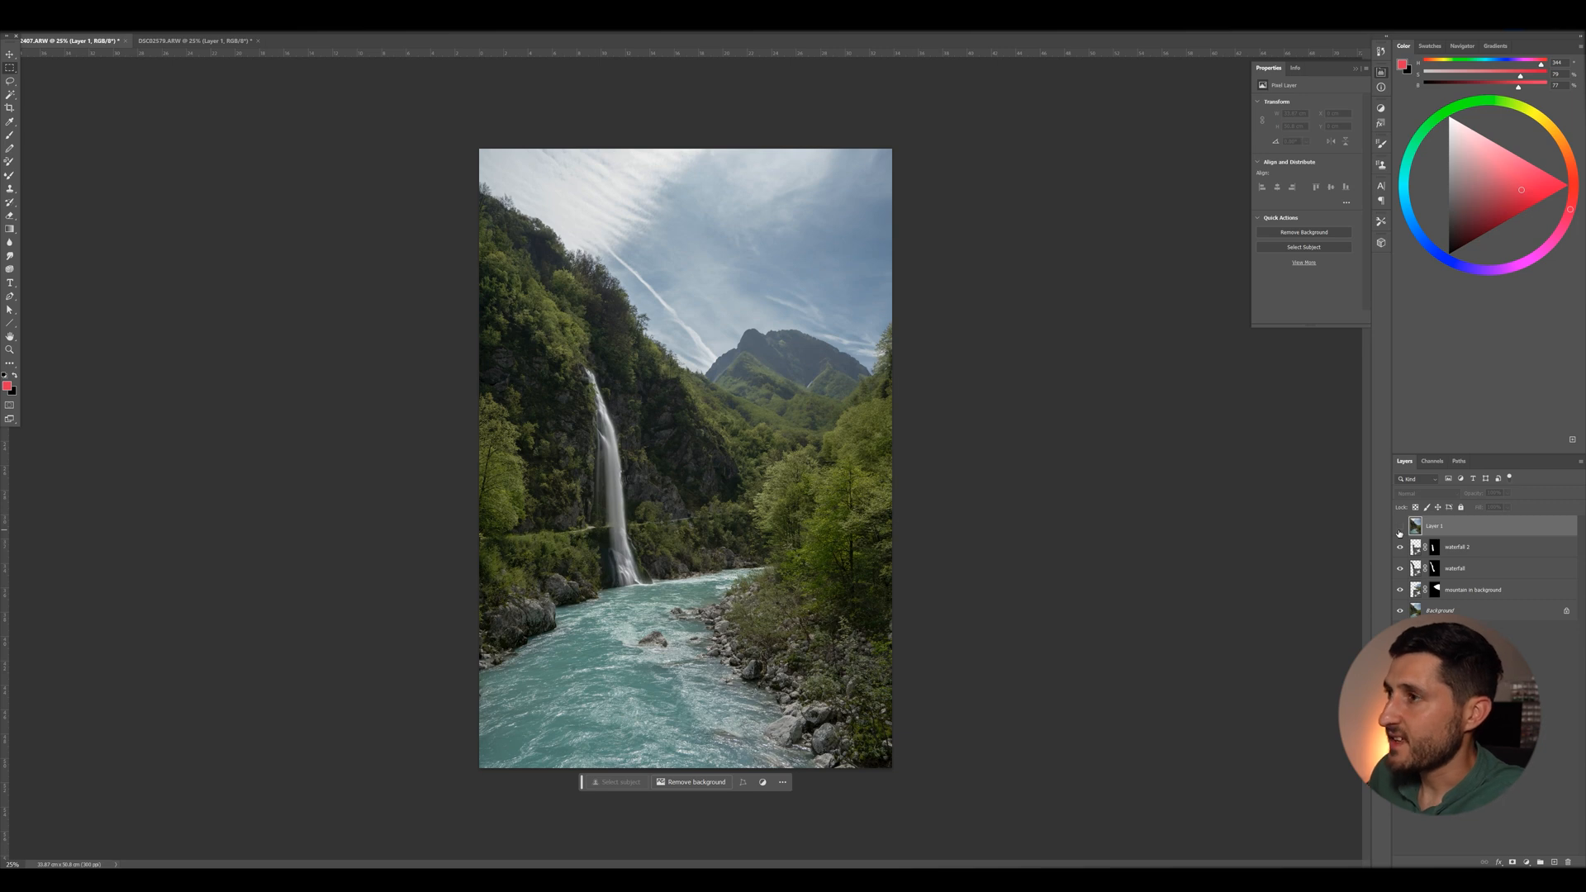
click(1401, 528)
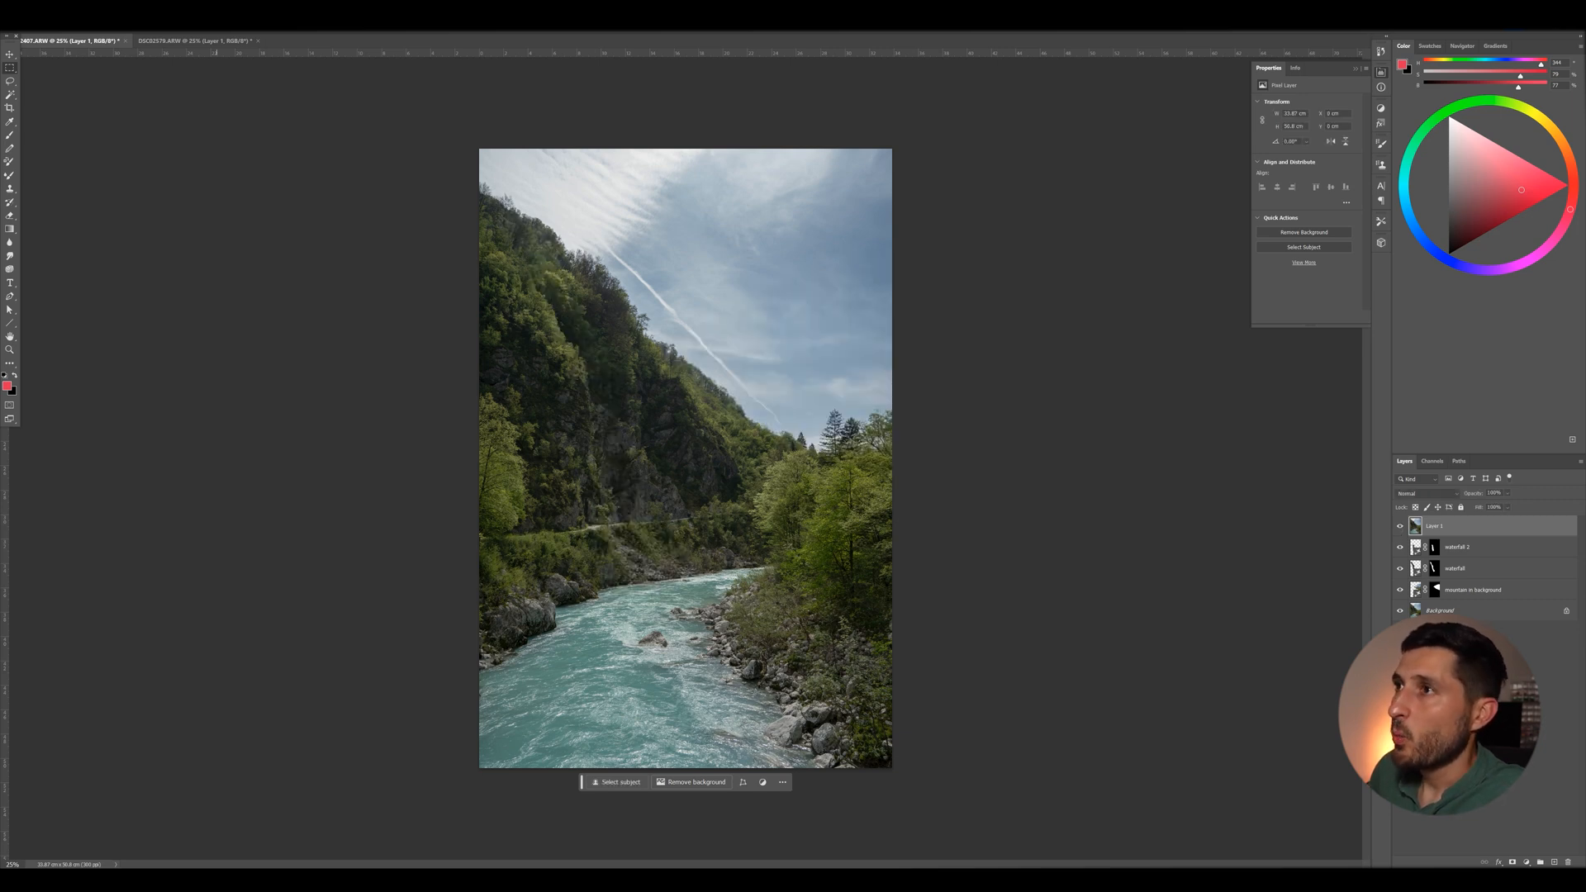
Return to the lake photo document and show Layer 1 briefly to compare the original with the edit, leaving it hidden.
click(195, 40)
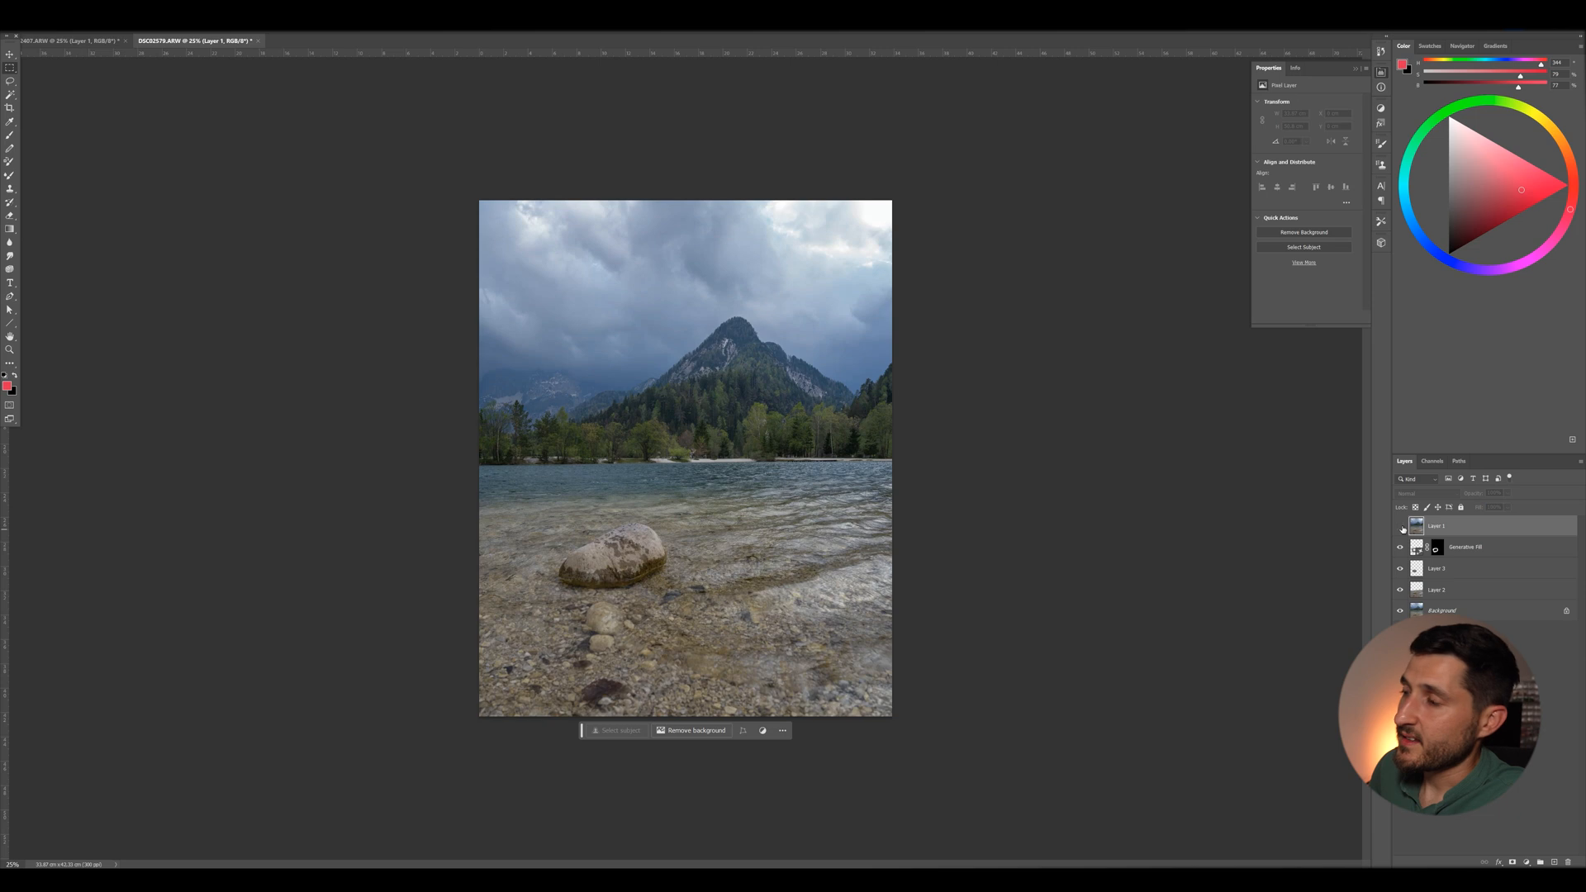
click(1402, 528)
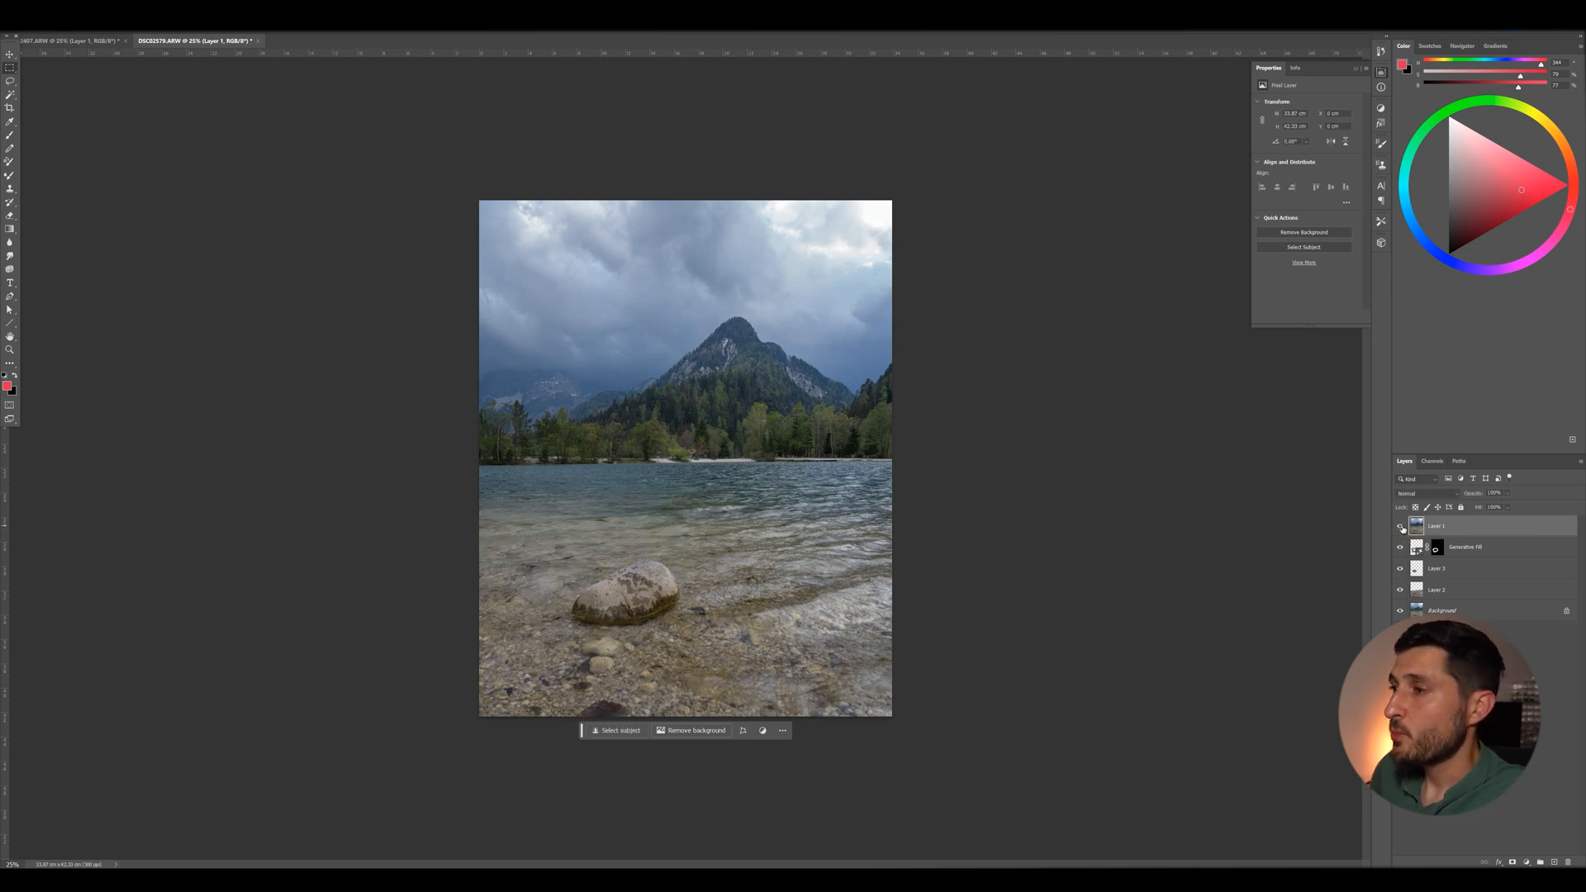
click(1402, 529)
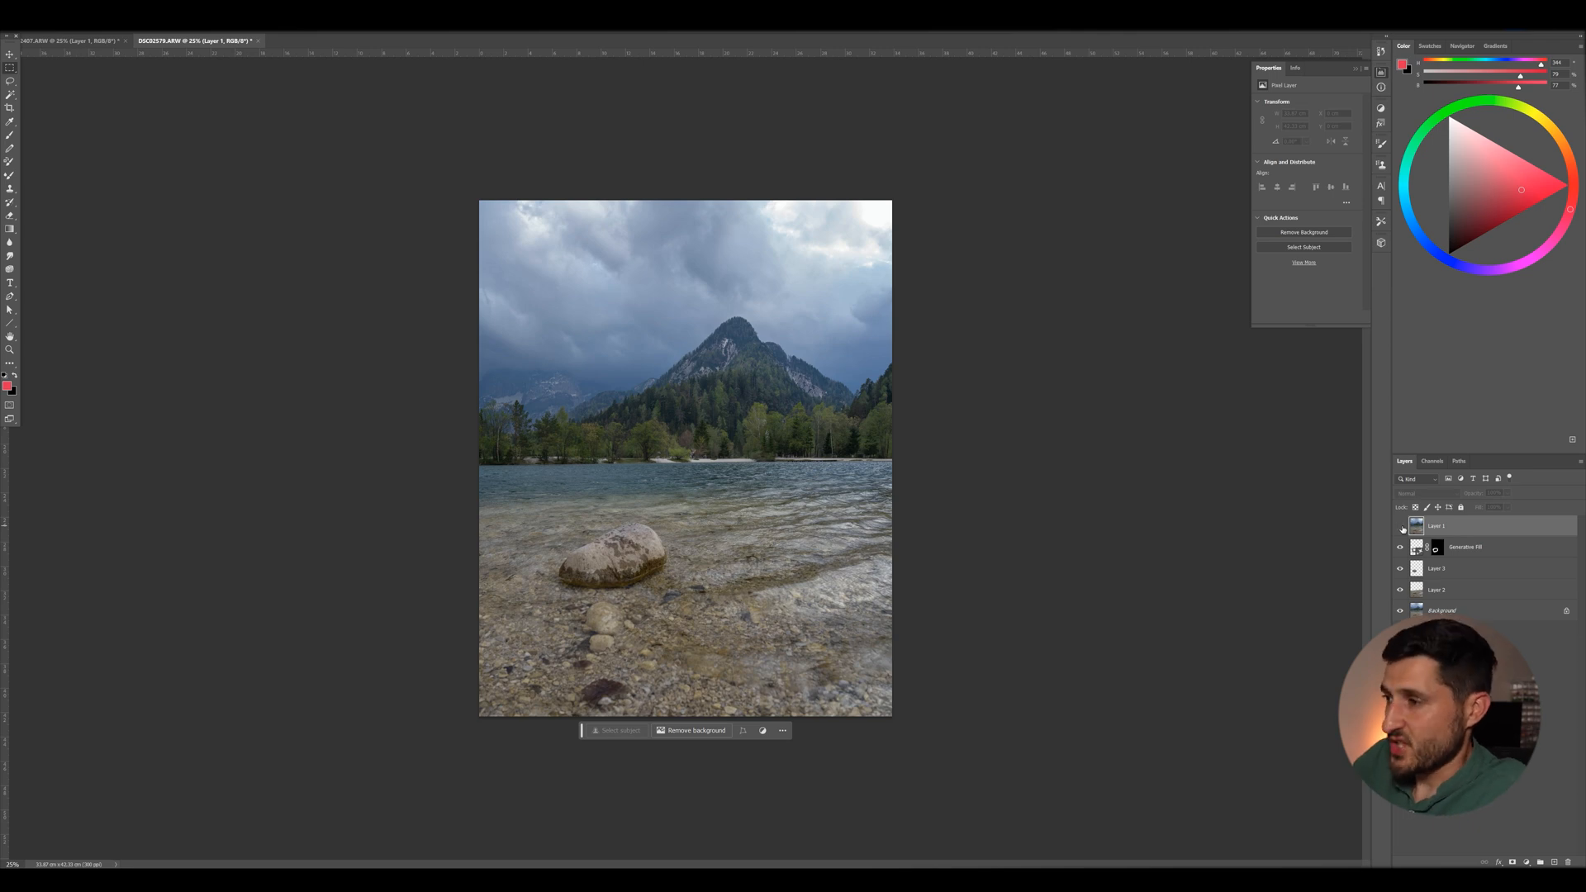